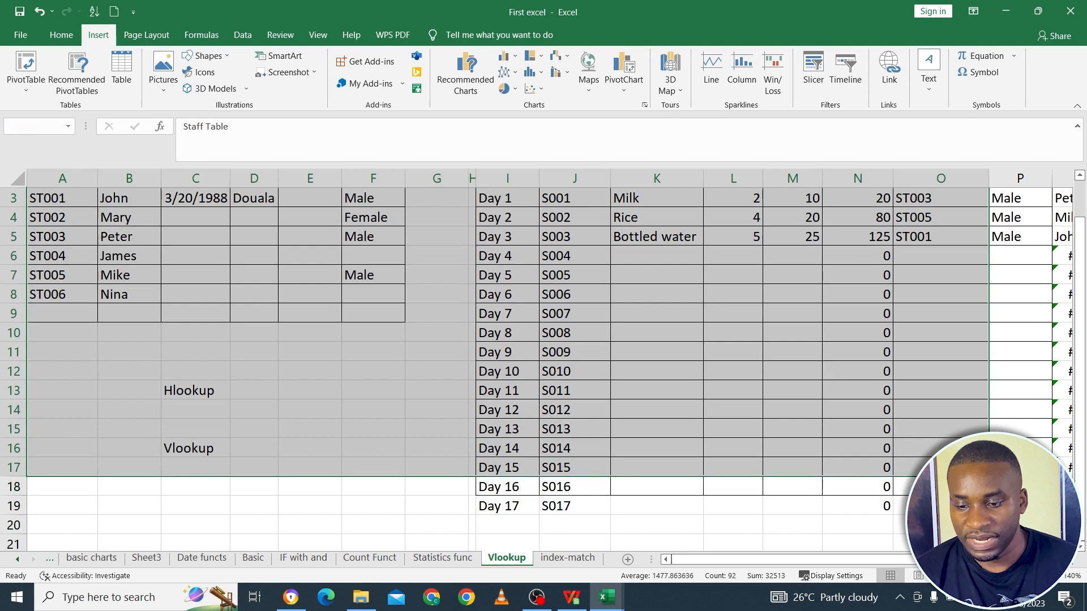
Copy the staff and sales tables in A1:O19 of the Vlookup sheet into the index-match sheet, starting at cell A2
key(shift+Down)
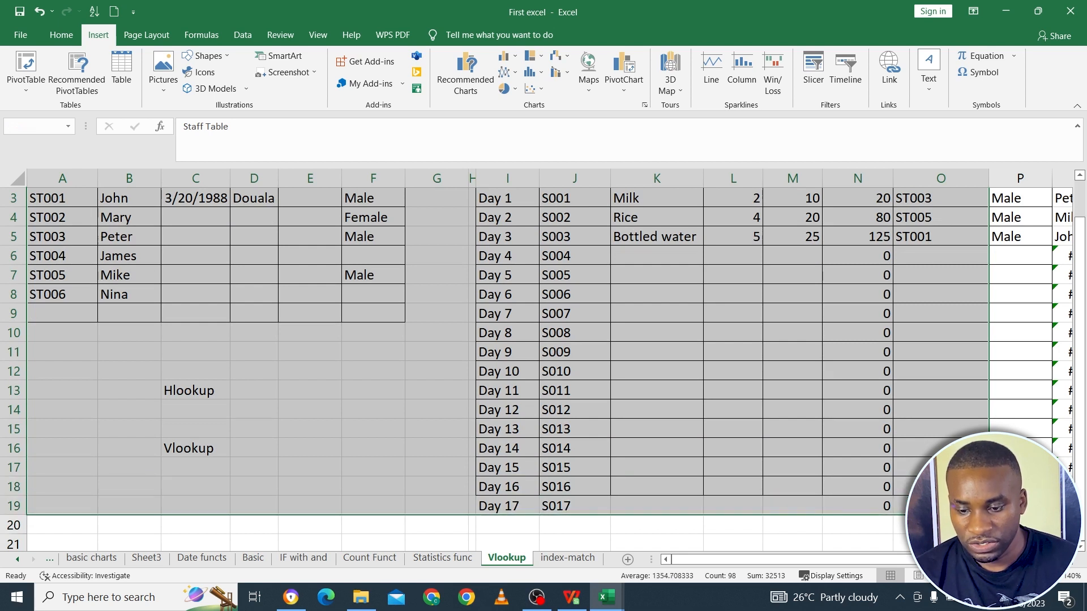
key(ctrl+c)
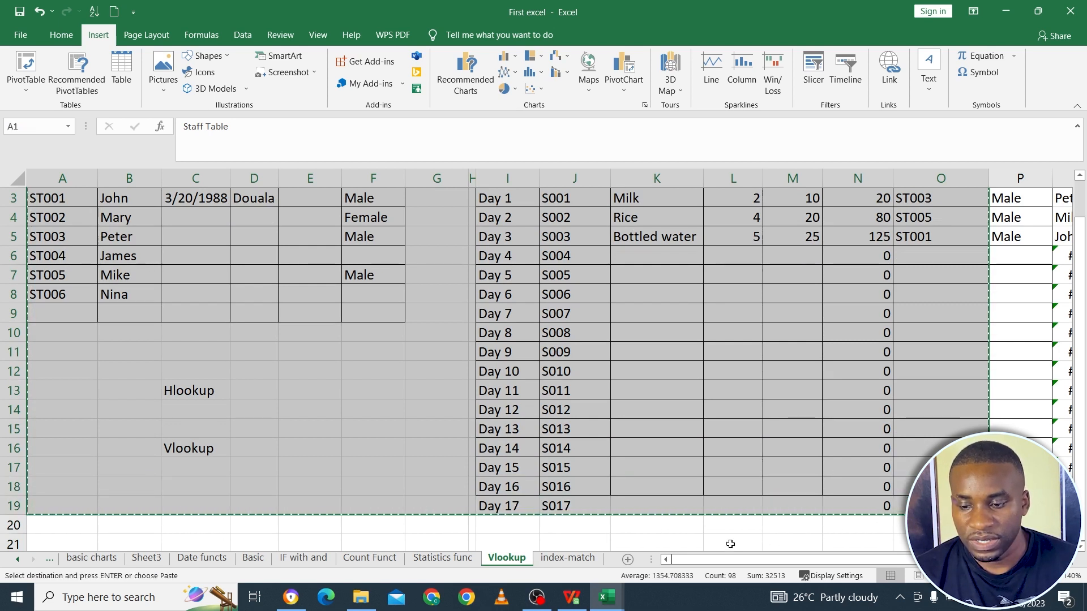
click(544, 558)
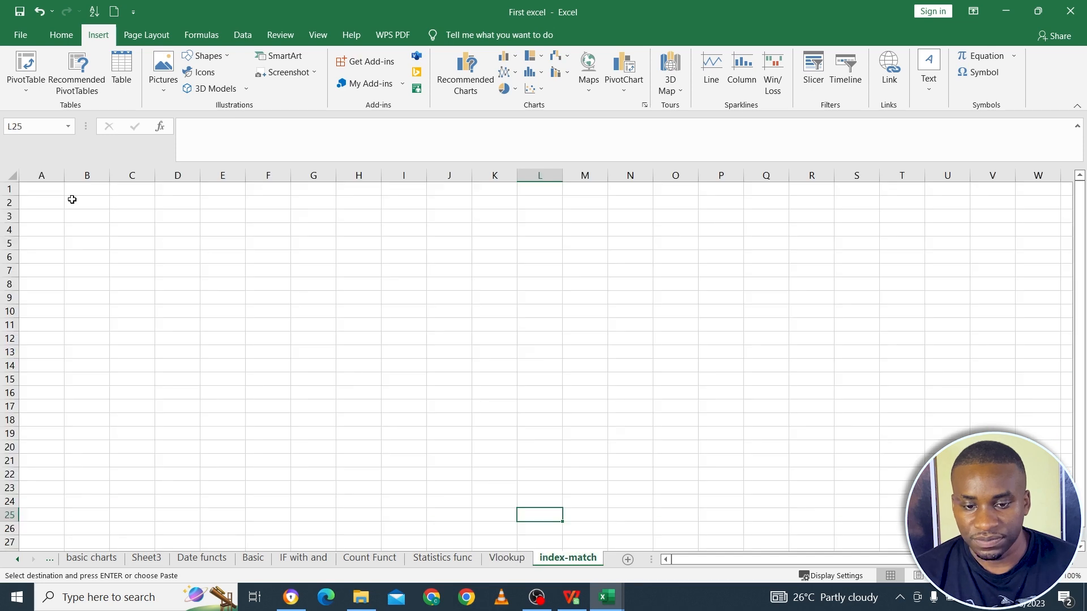
click(50, 201)
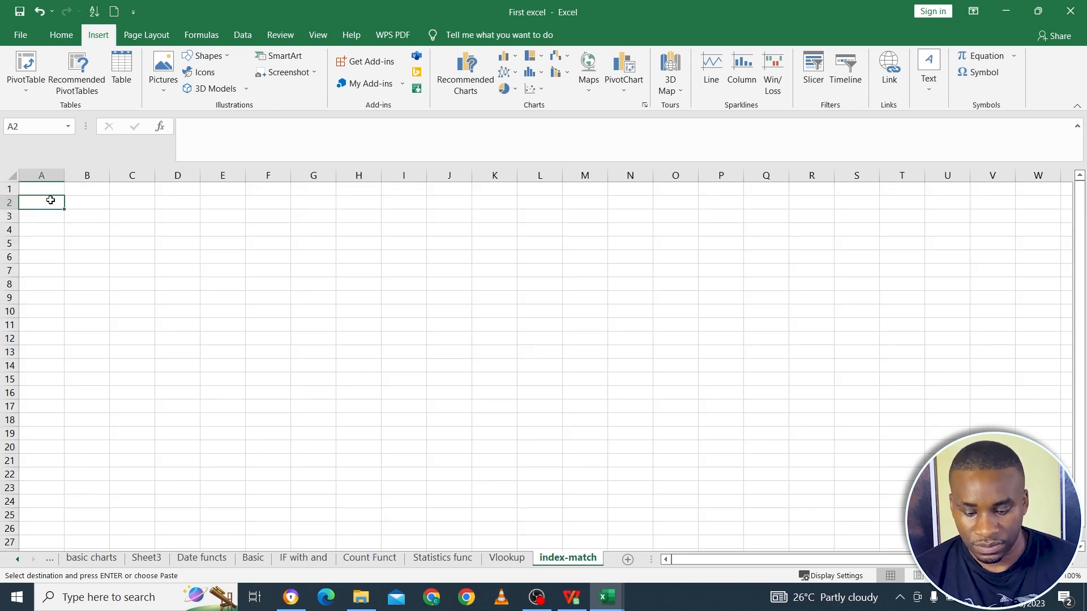
key(ctrl+v)
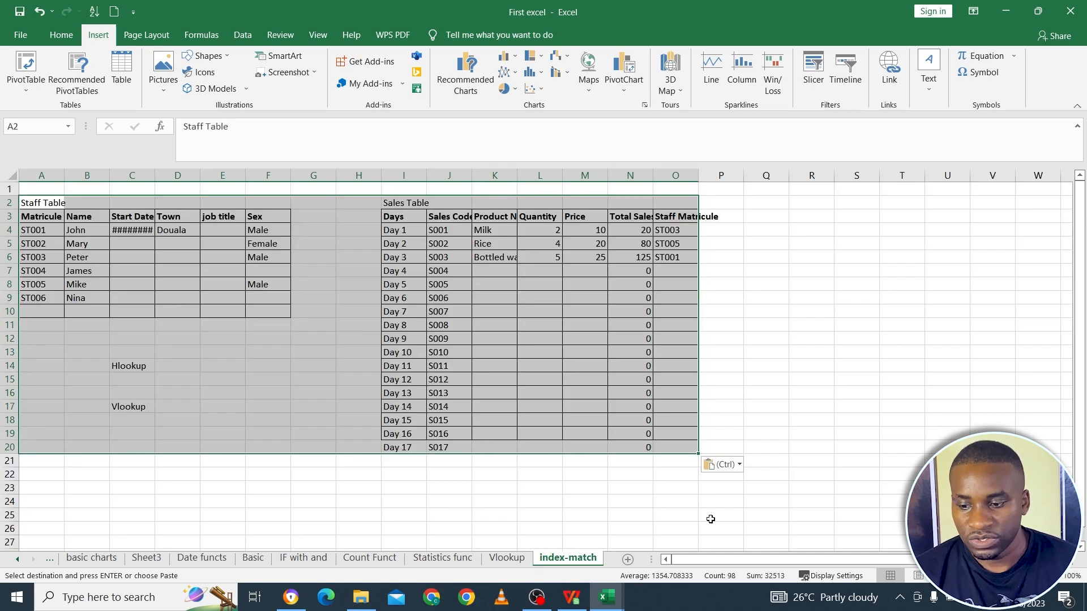
Auto-fit the widths of the Start Date and Matricule columns in the pasted Staff Table
scroll(900, 548, up, 4)
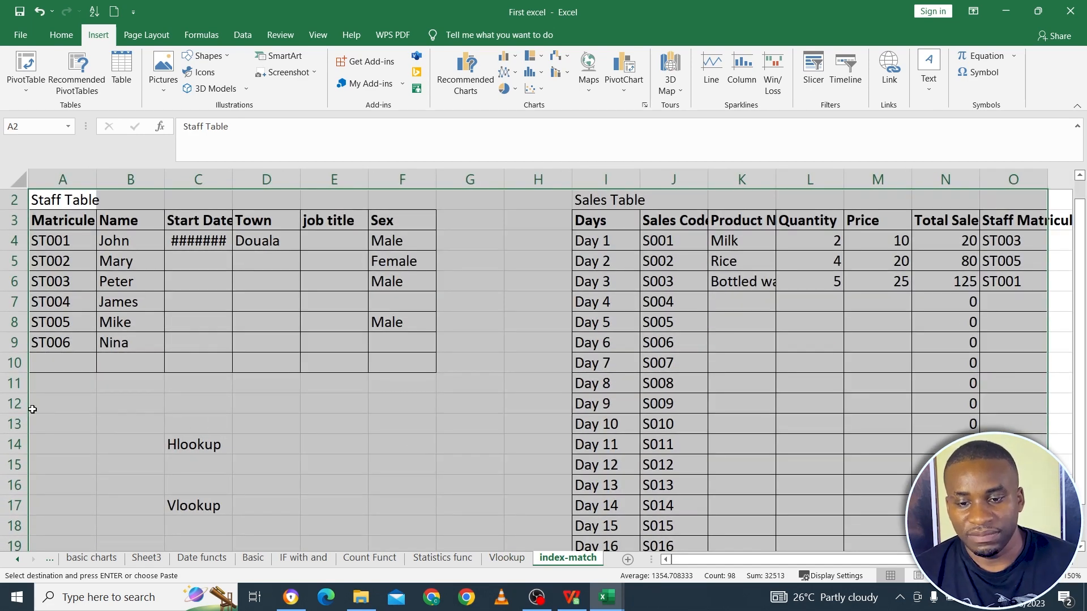
click(32, 409)
double_click(232, 179)
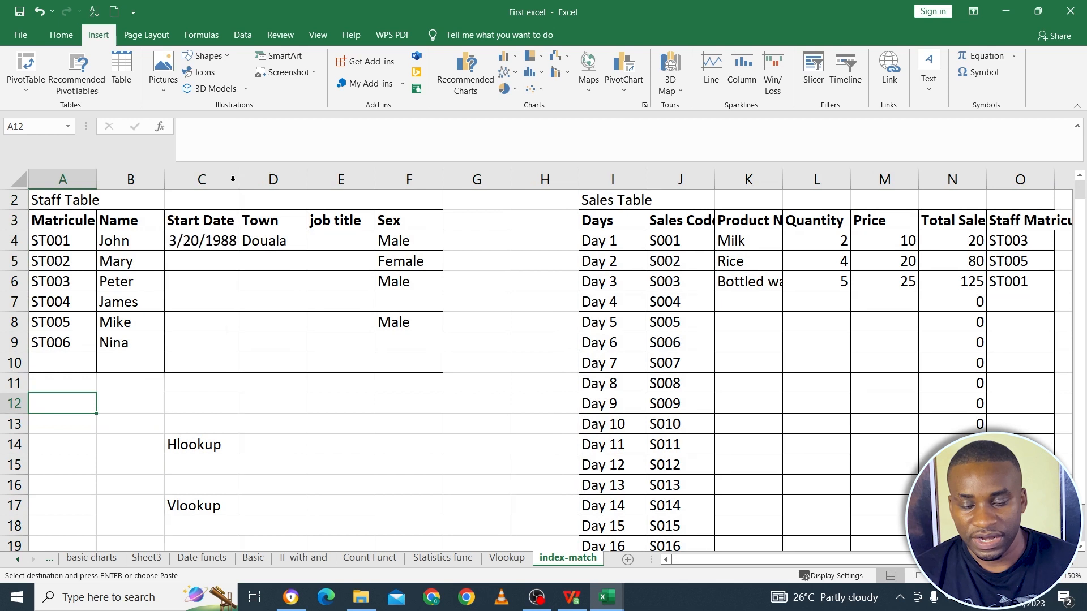
double_click(97, 178)
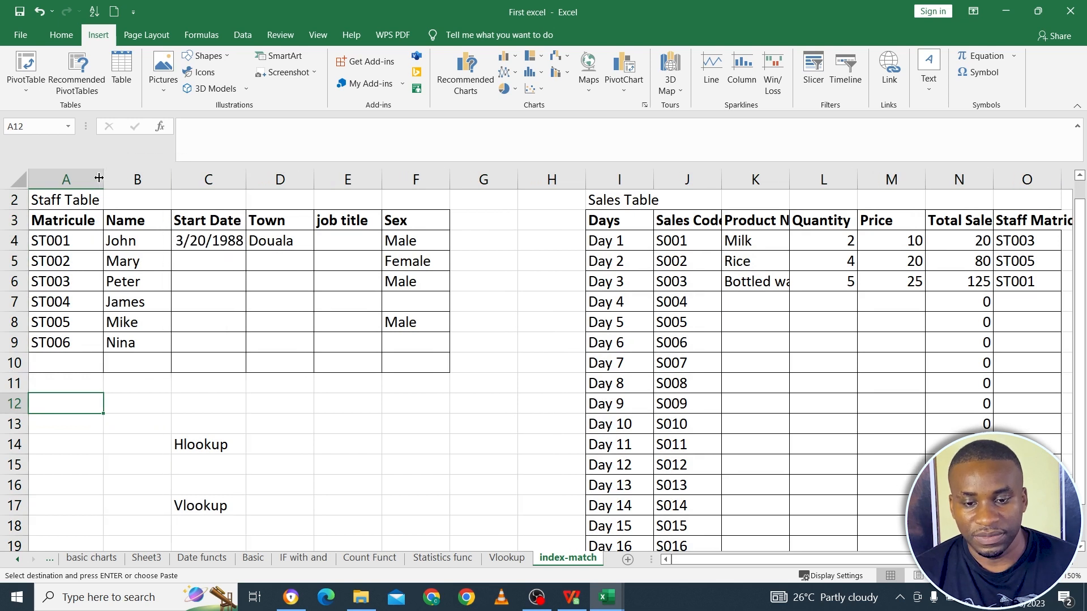
Examine the Staff Table's columns for record ST001 and how each matricule pairs with a staff name
click(74, 200)
click(74, 216)
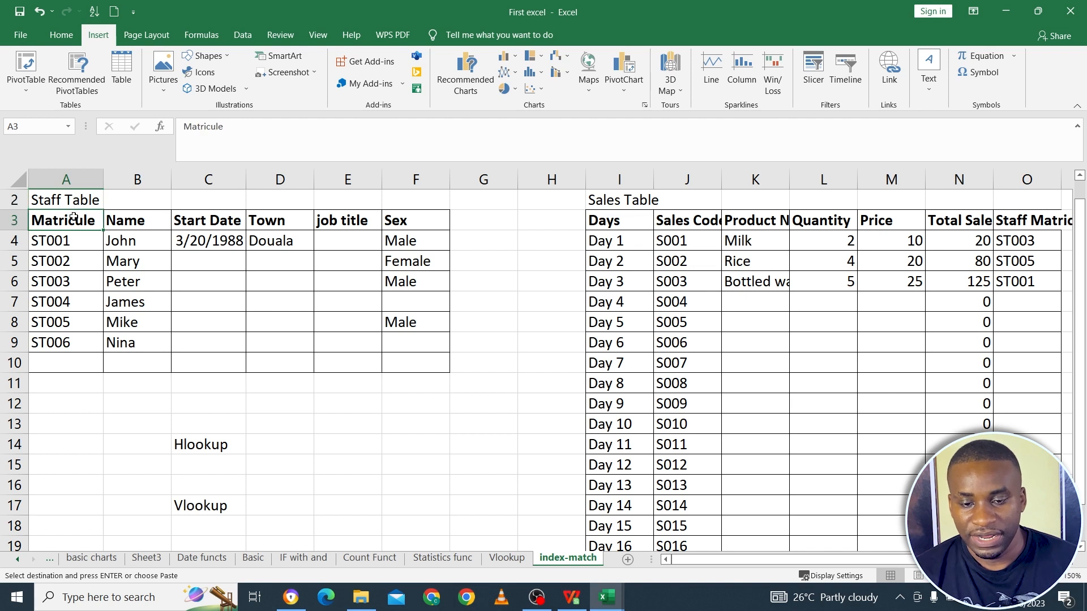
drag(73, 216, 71, 237)
click(72, 242)
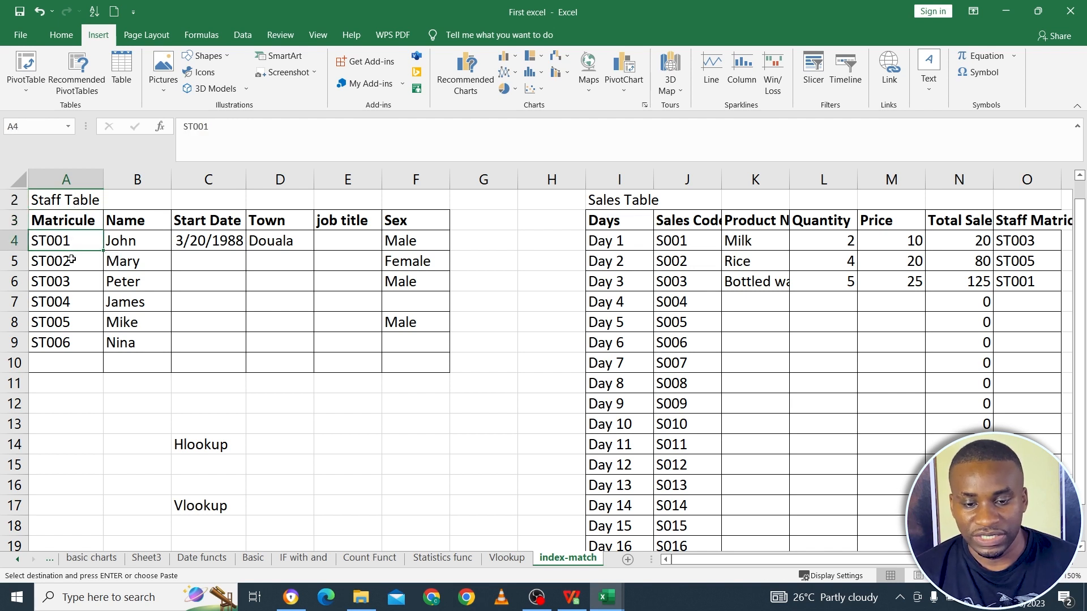
click(71, 260)
click(66, 244)
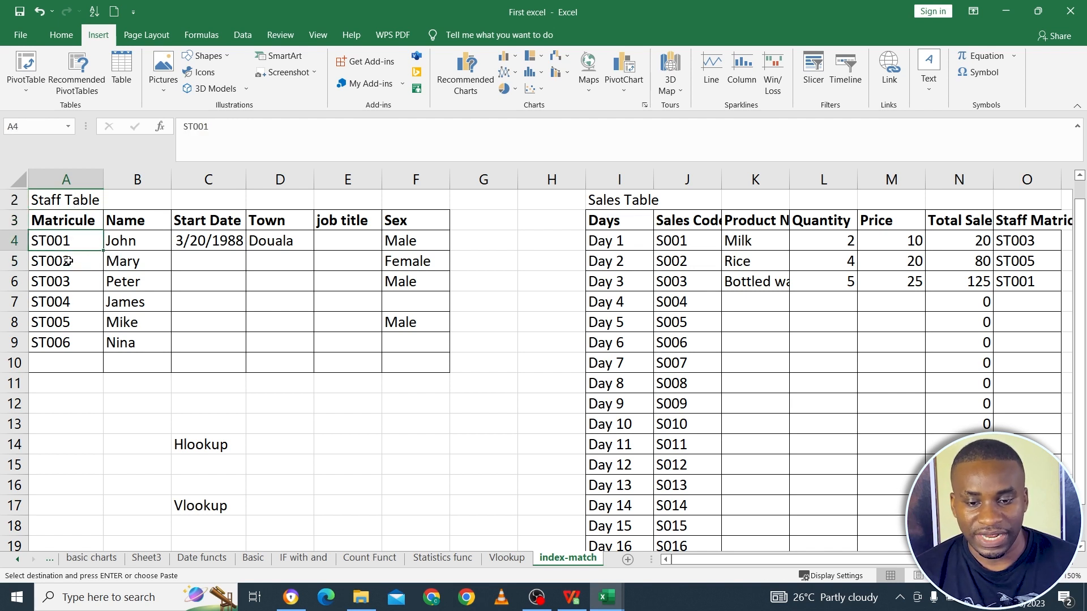
click(68, 261)
click(91, 240)
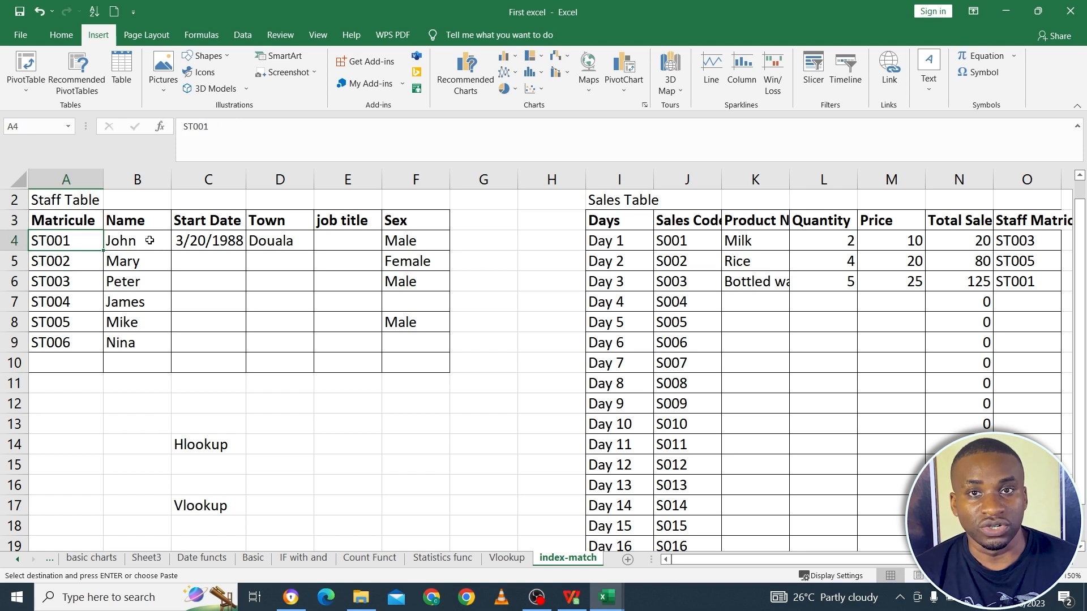
click(149, 241)
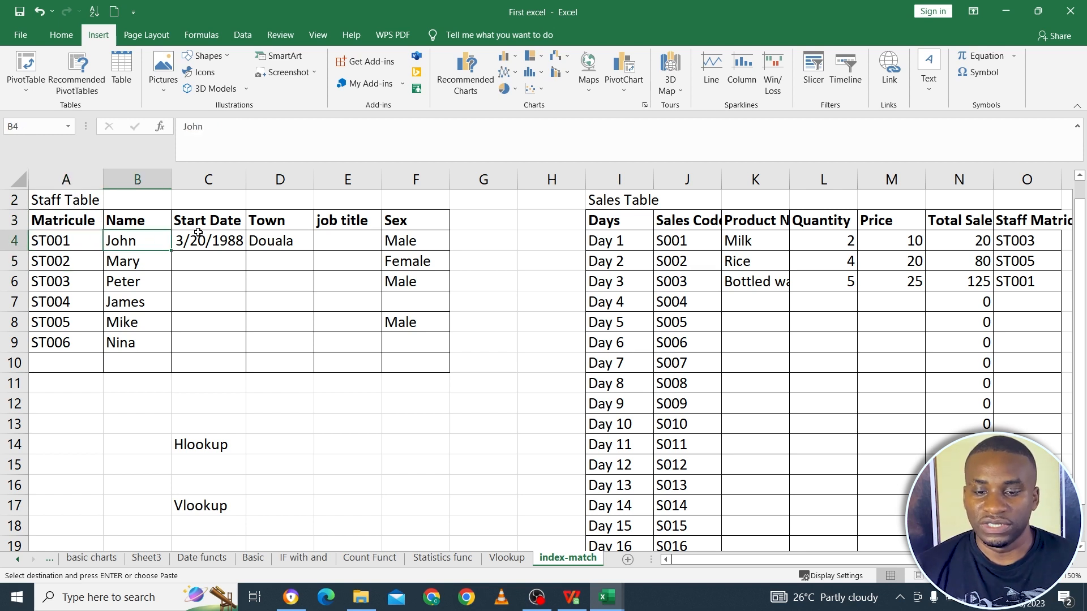
click(219, 236)
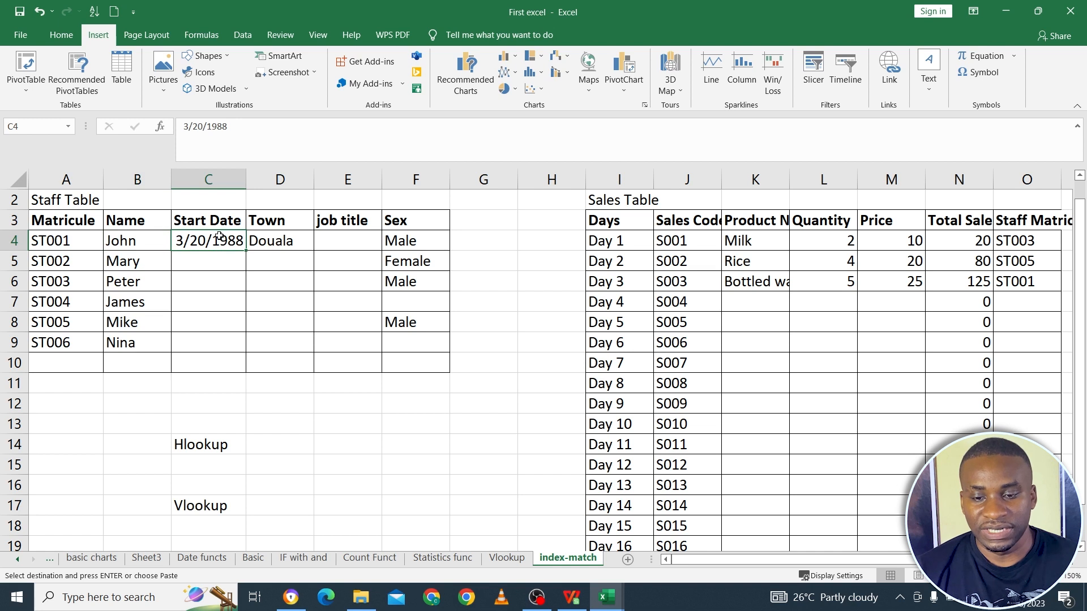
click(284, 240)
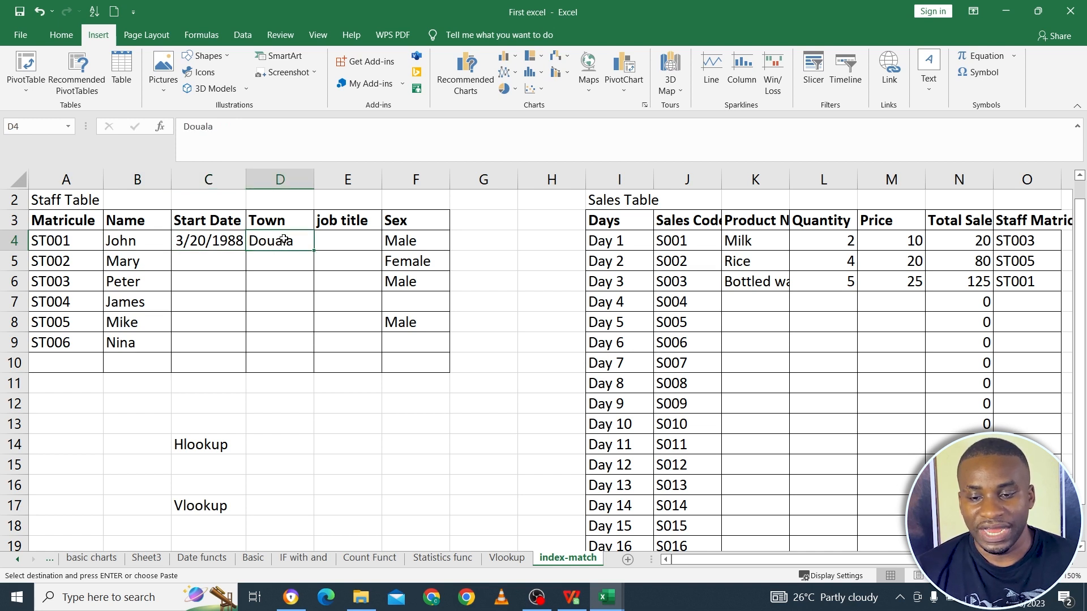
click(331, 238)
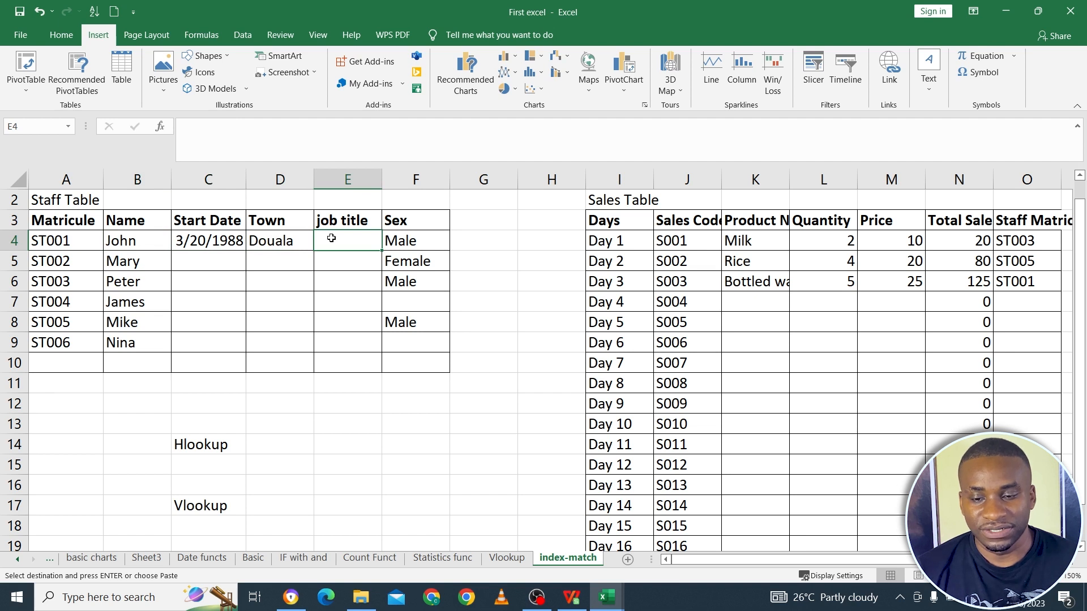
click(404, 234)
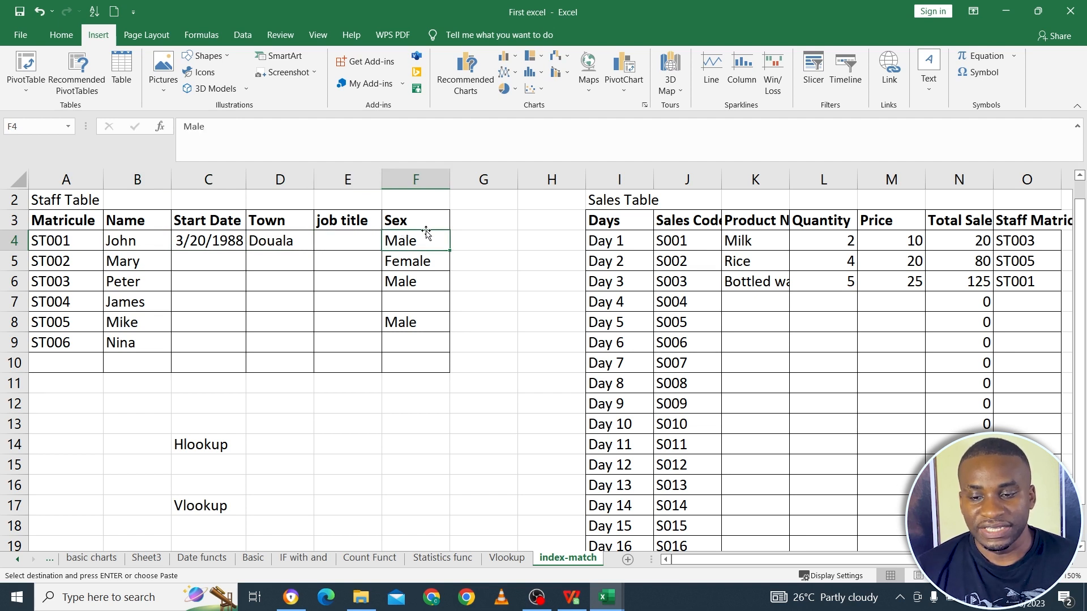
click(463, 231)
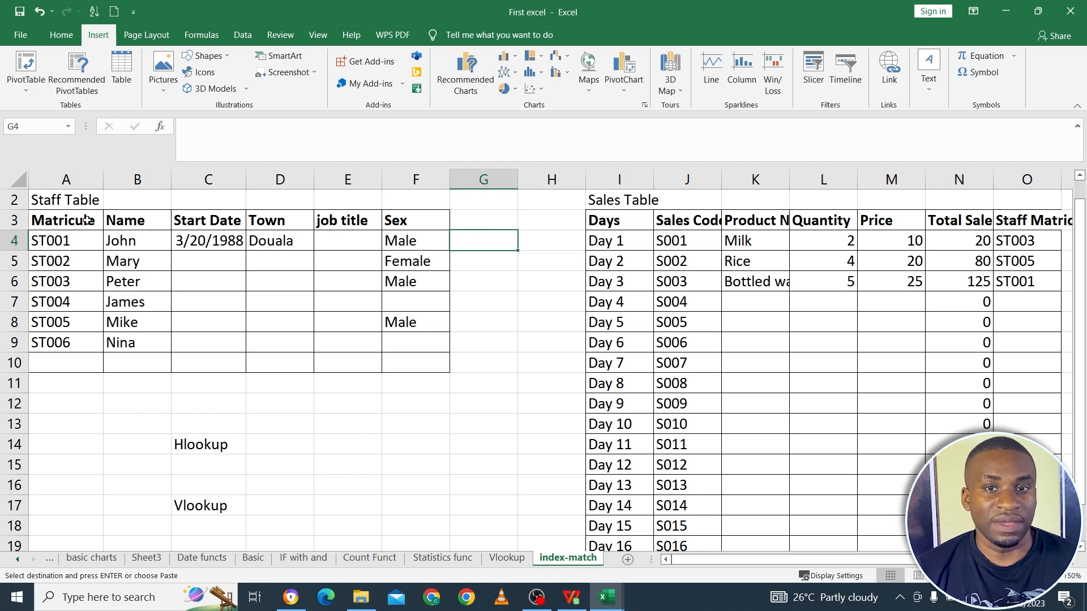
click(57, 242)
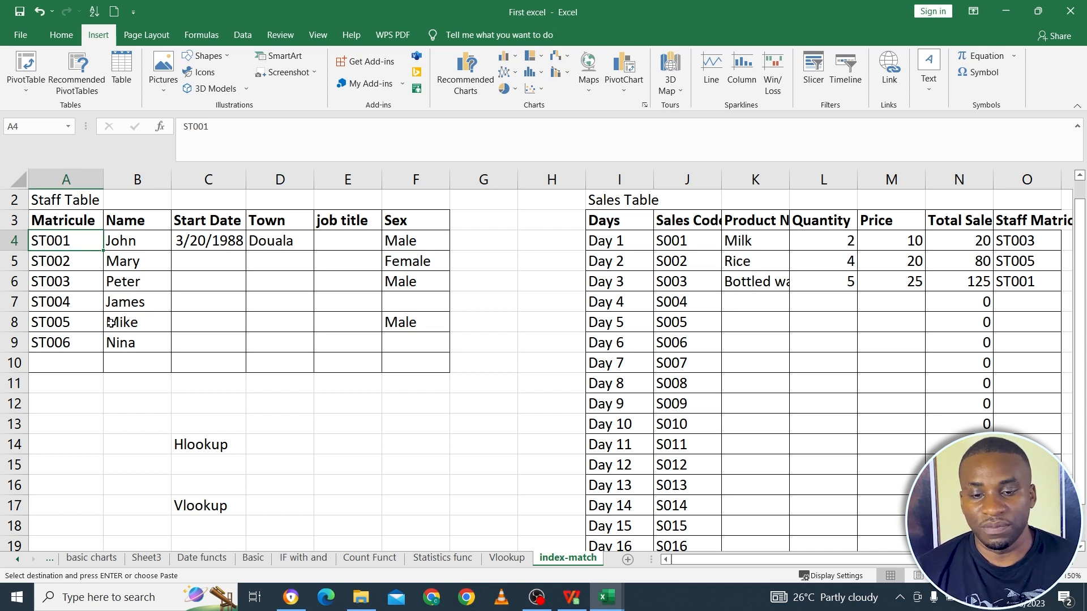
drag(66, 250, 73, 339)
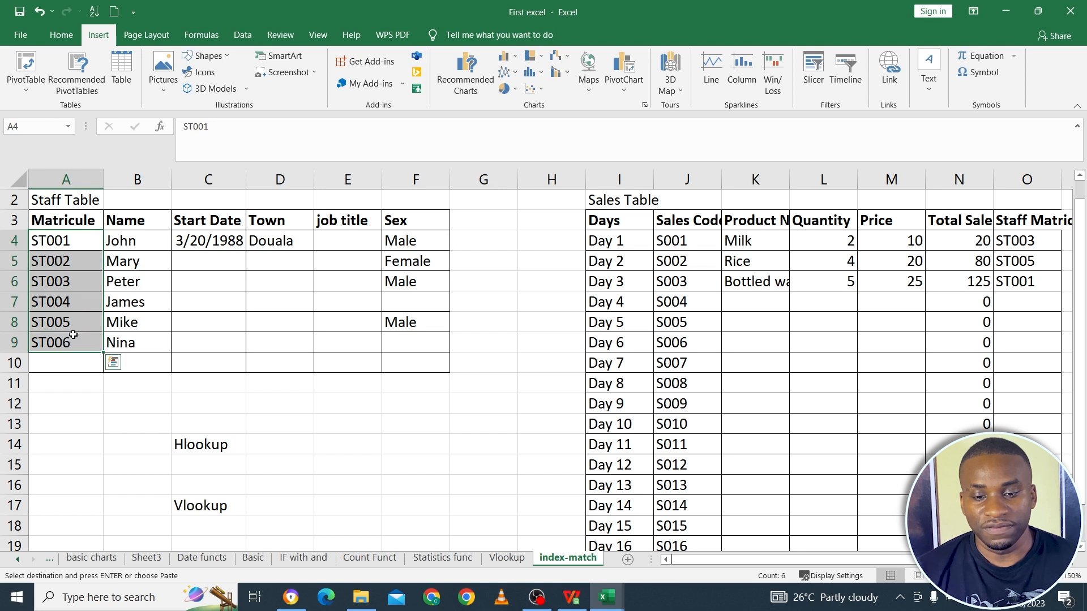
click(130, 239)
click(83, 246)
click(116, 262)
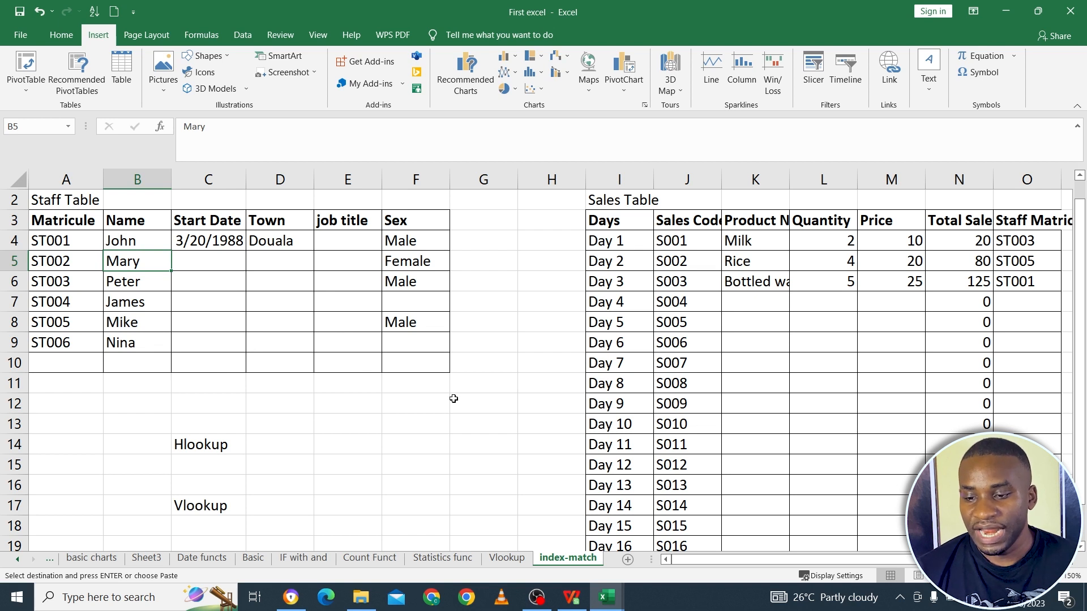
Examine the Sales Table's Days entries and the first sales code
drag(628, 208, 633, 219)
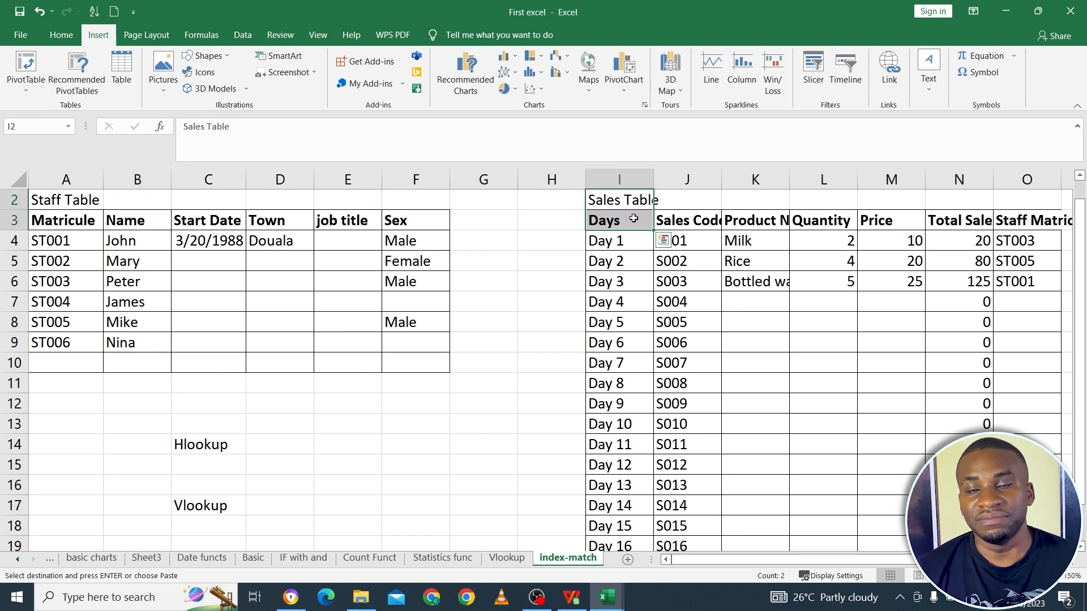
drag(825, 561, 852, 564)
click(536, 222)
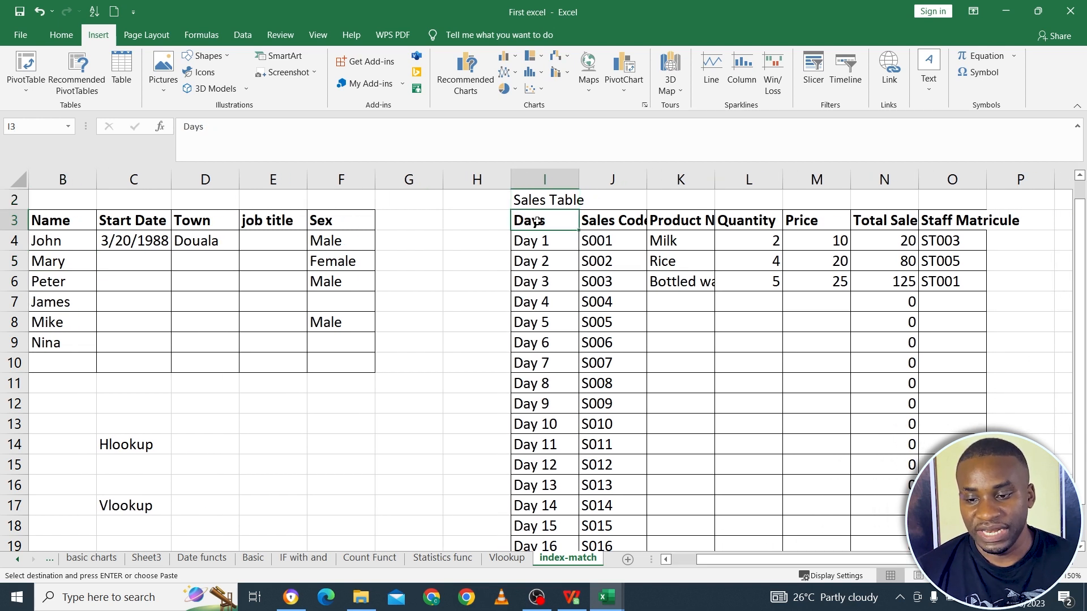
click(548, 250)
click(551, 262)
click(551, 281)
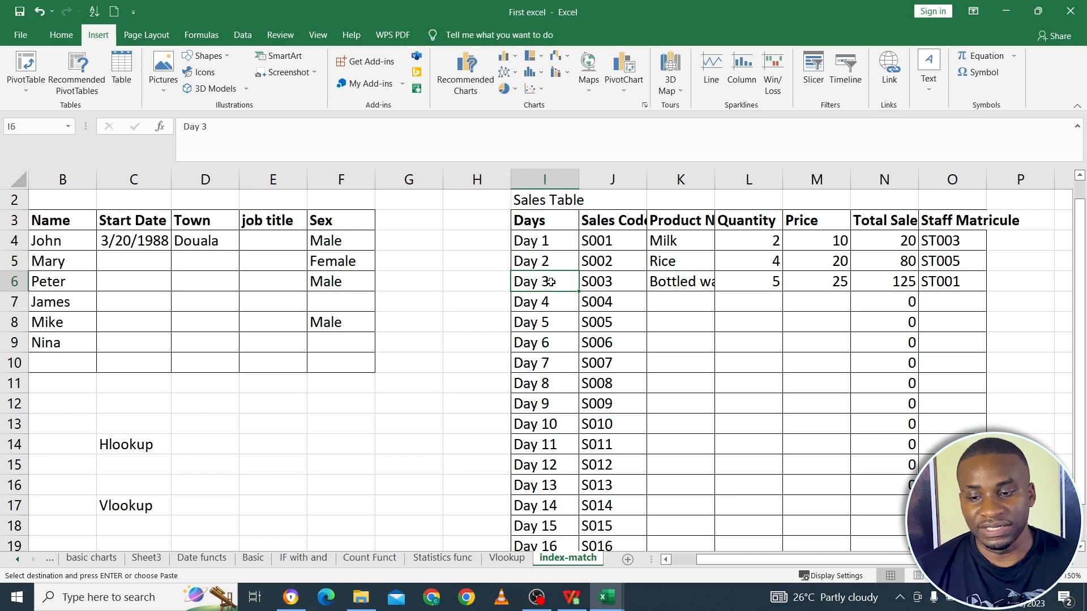
click(615, 247)
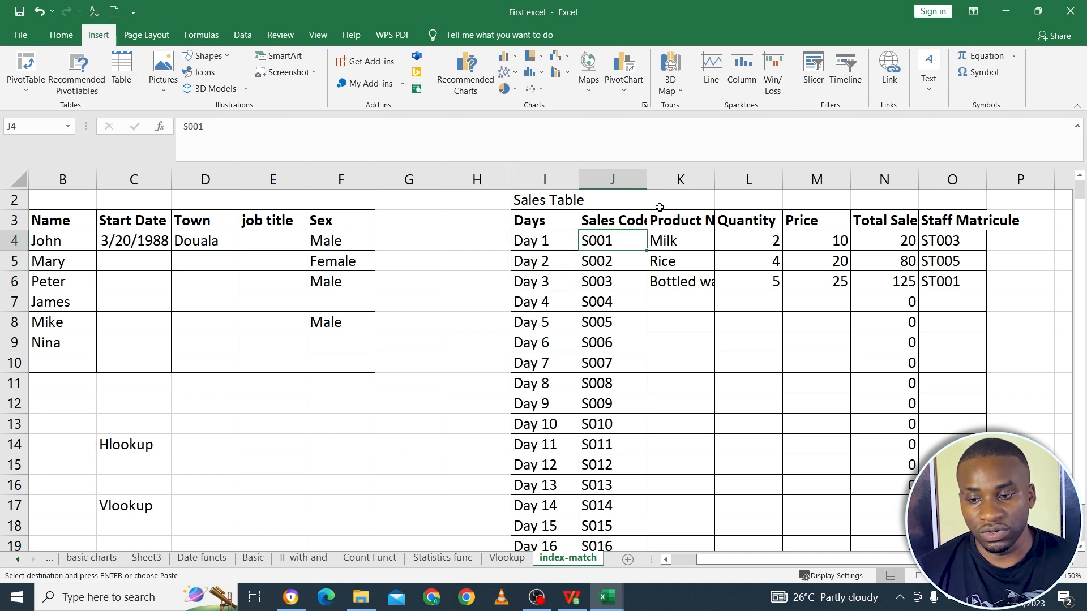
Auto-fit the widths of the Sales Code and Product Name columns in the Sales Table
double_click(645, 178)
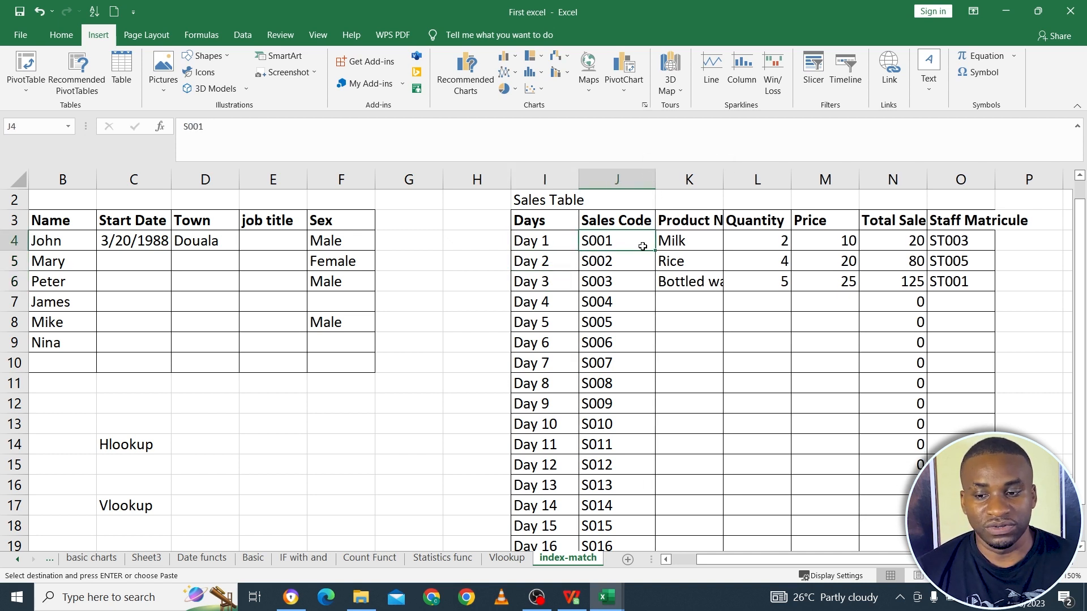
drag(626, 247, 638, 339)
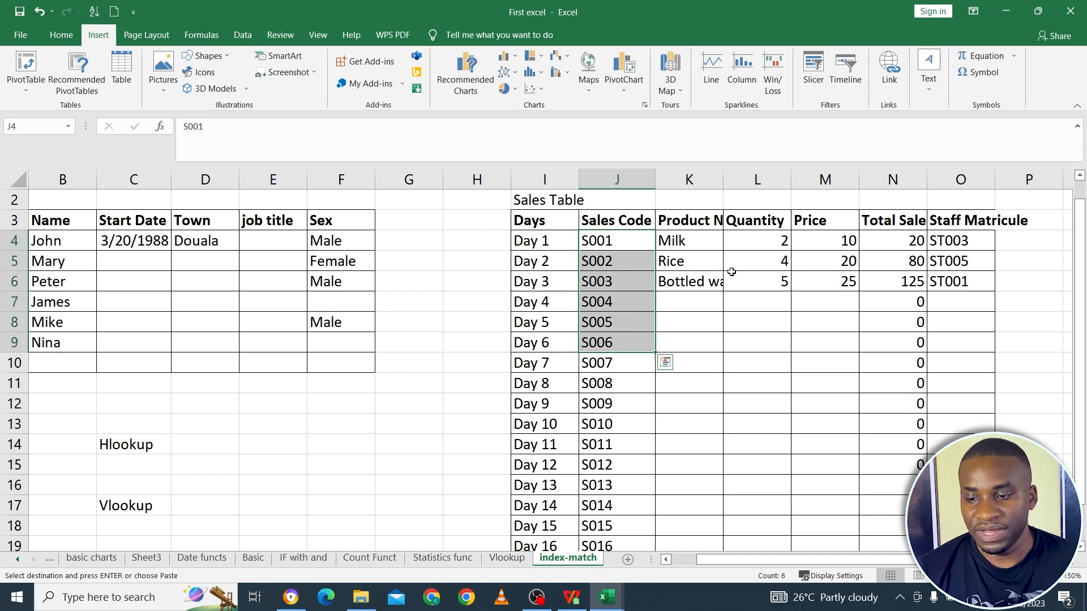
click(698, 236)
double_click(727, 175)
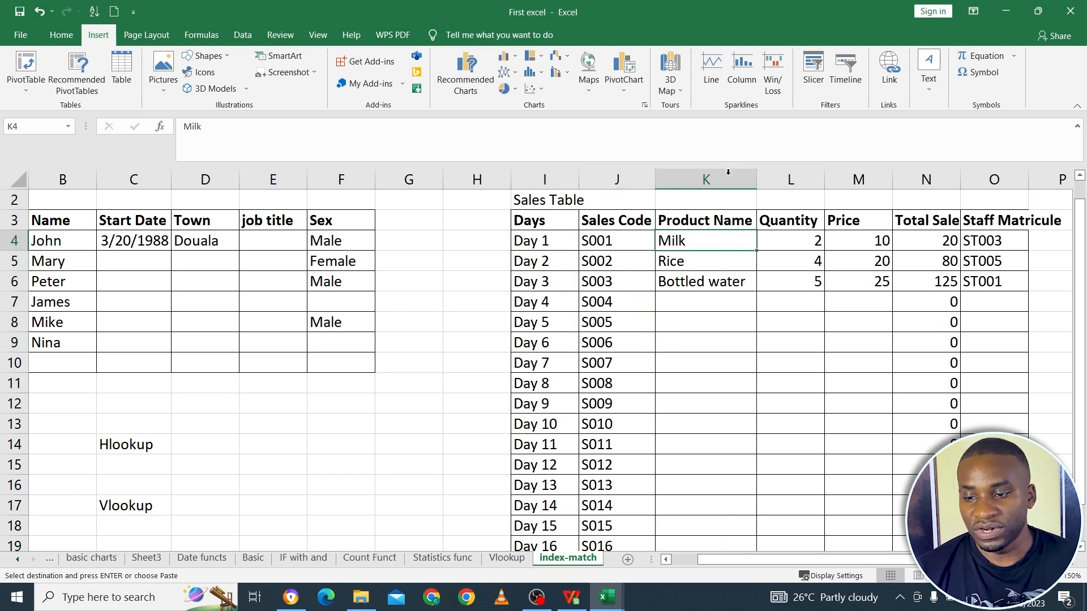
Review the first sale's code, quantity and price, and auto-fit the width of the Total Sales column
click(618, 246)
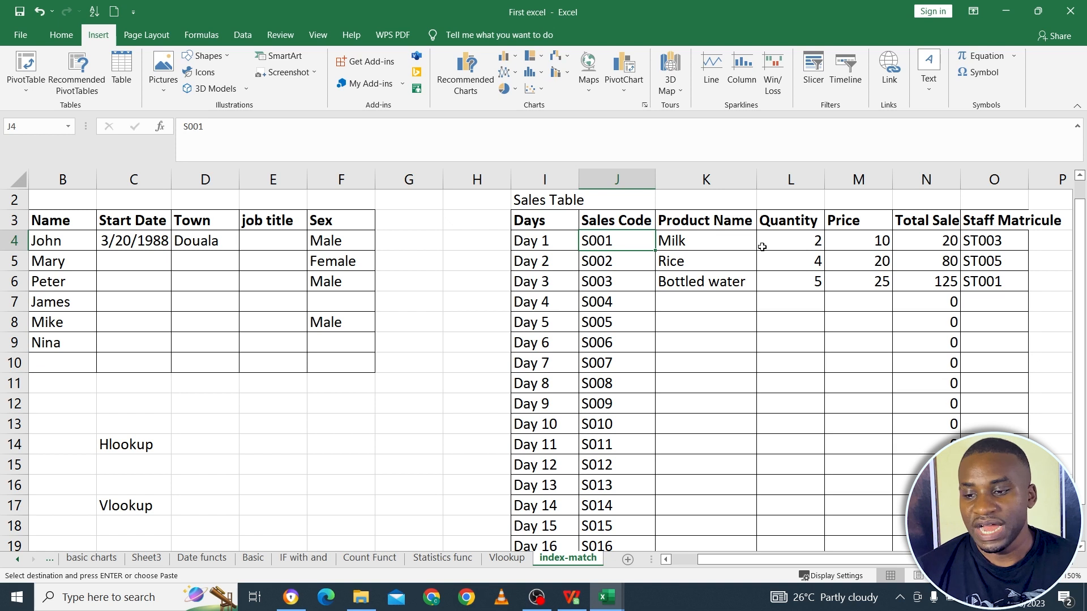
click(790, 236)
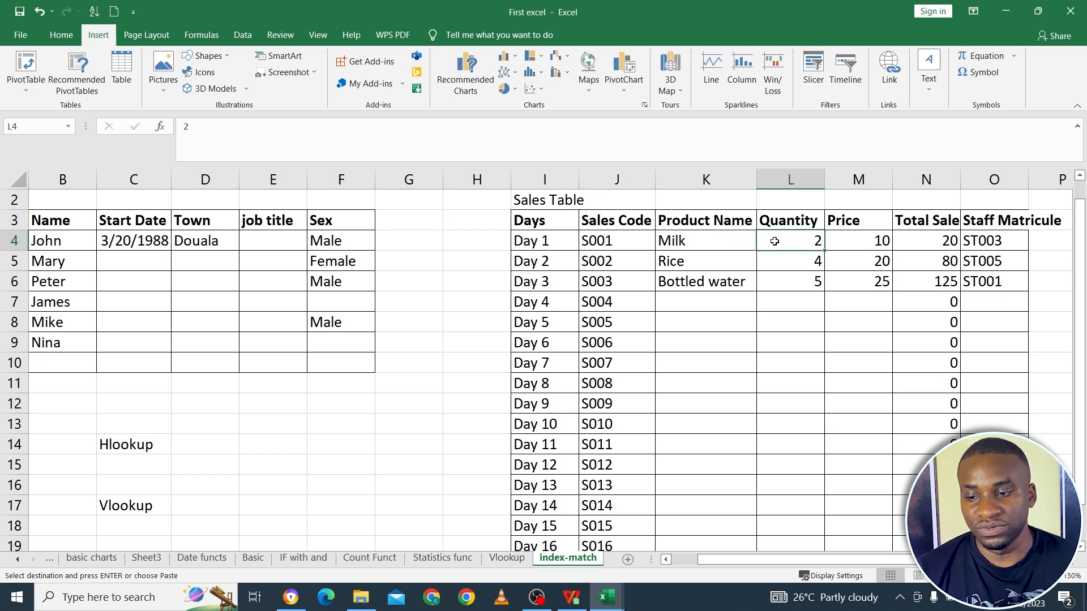
click(865, 246)
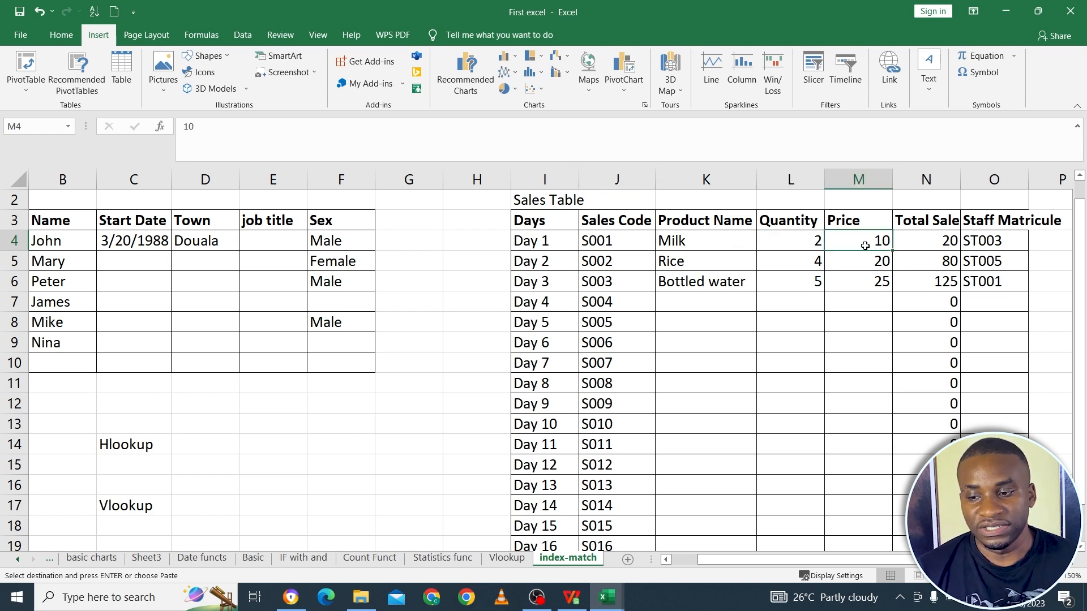
double_click(960, 184)
Rename the Price header in cell M3 of the Sales Table to "Unit Price"
double_click(831, 222)
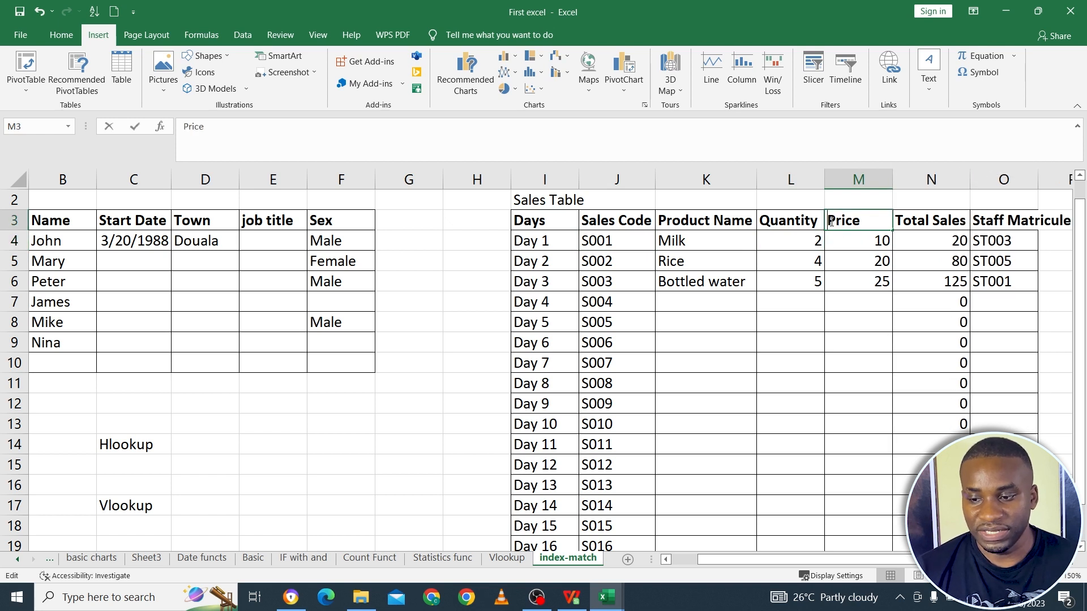
text(Unit)
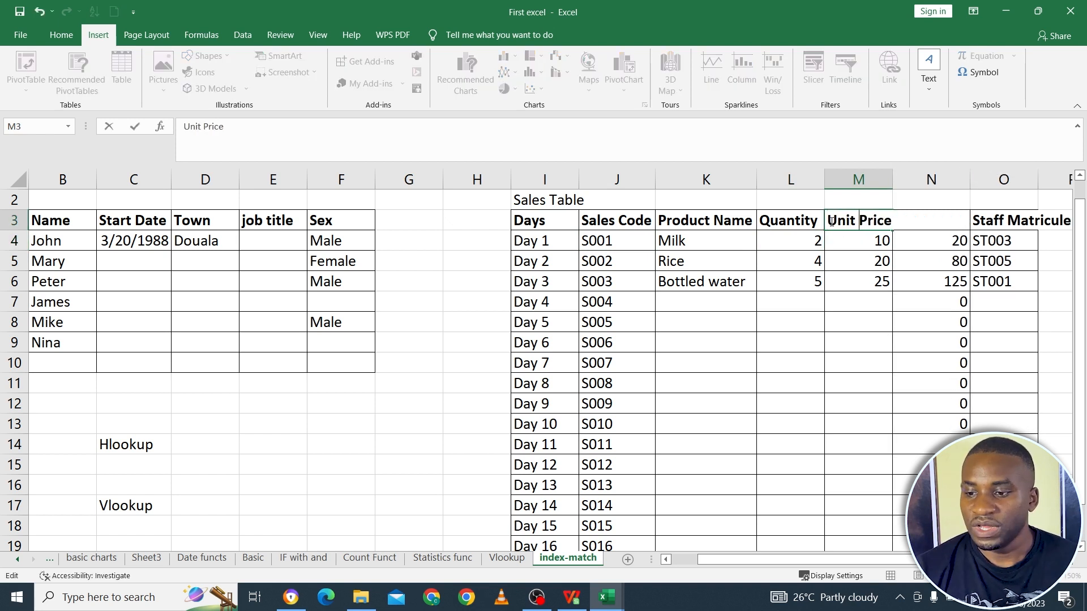
click(837, 324)
Inspect the Total Sales formula in cell N4 of the Sales Table
click(935, 245)
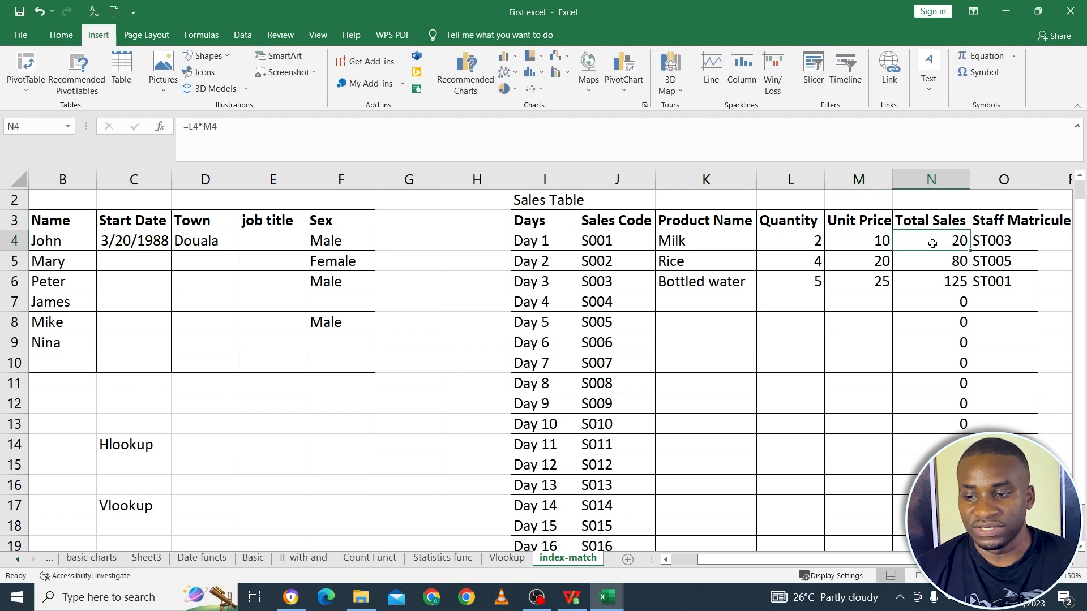
click(694, 154)
key(Return)
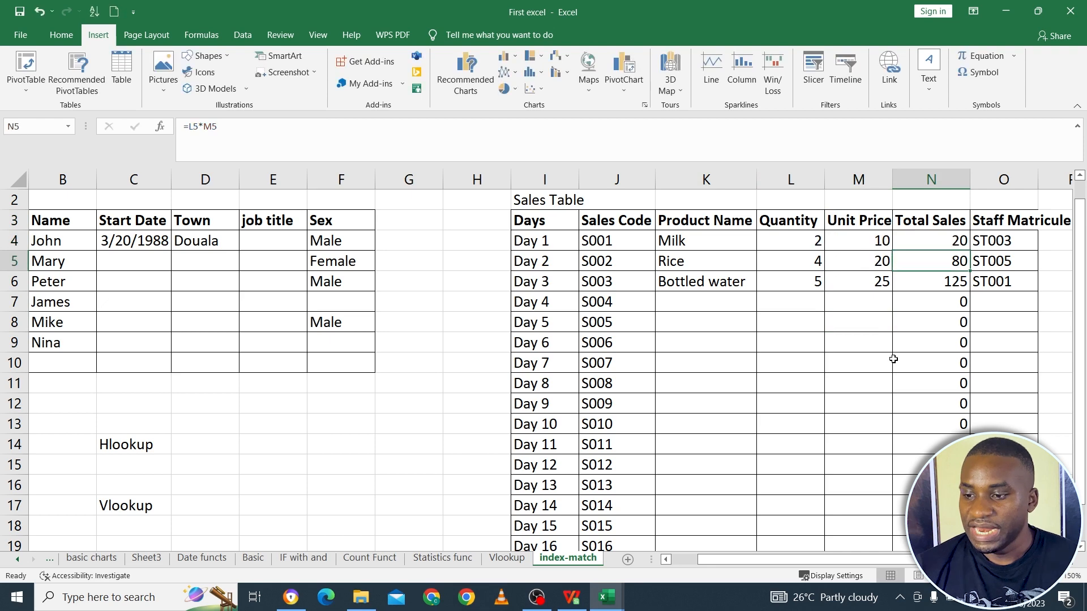
Auto-fit the width of the Staff Matricule column in the Sales Table
scroll(893, 186, right, 2)
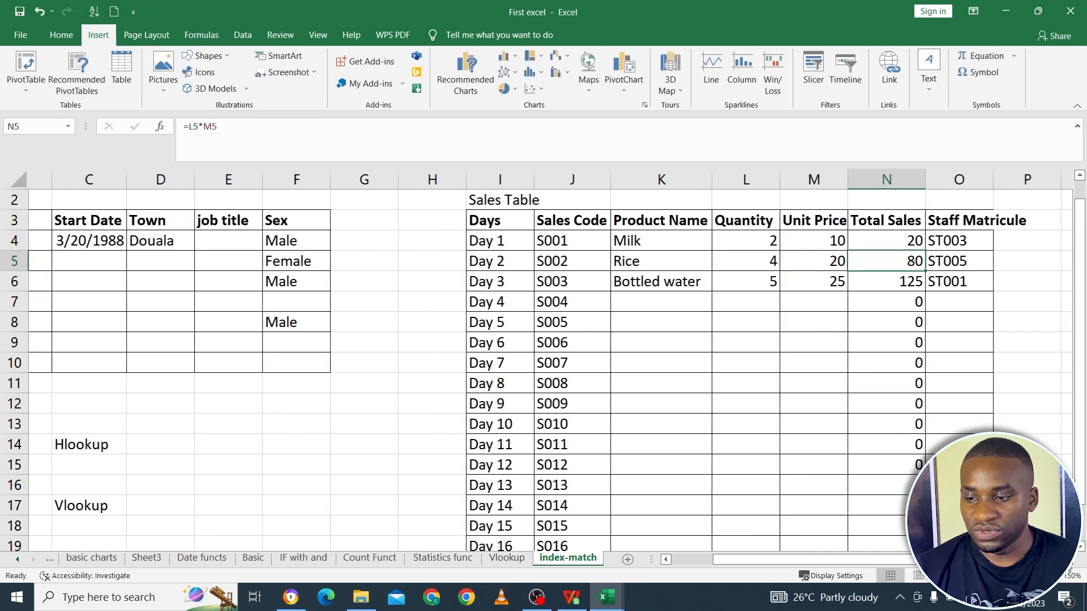
double_click(892, 182)
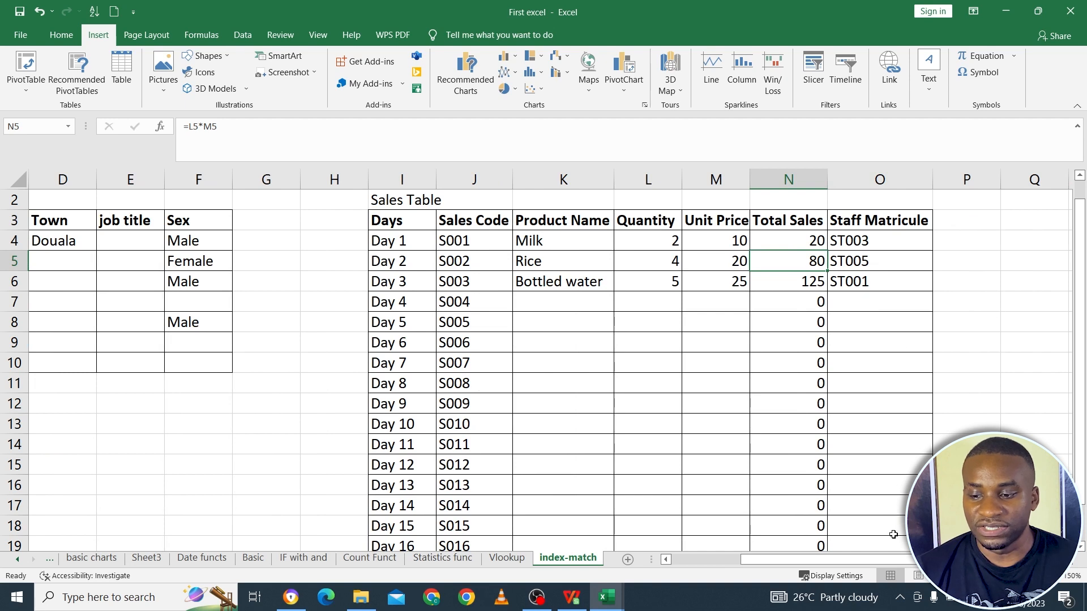
mouse_move(895, 560)
mouse_down()
mouse_move(843, 562)
mouse_move(904, 562)
mouse_up()
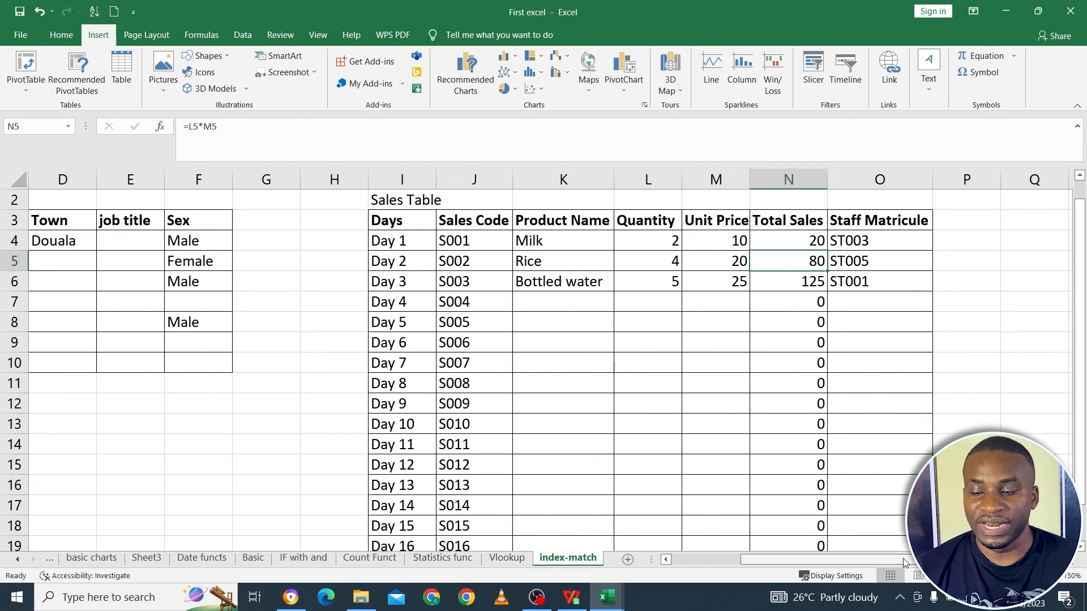
Check the first sale's staff matricule, and review the first employee's matricule, start date, town and sex in the Staff Table
click(864, 241)
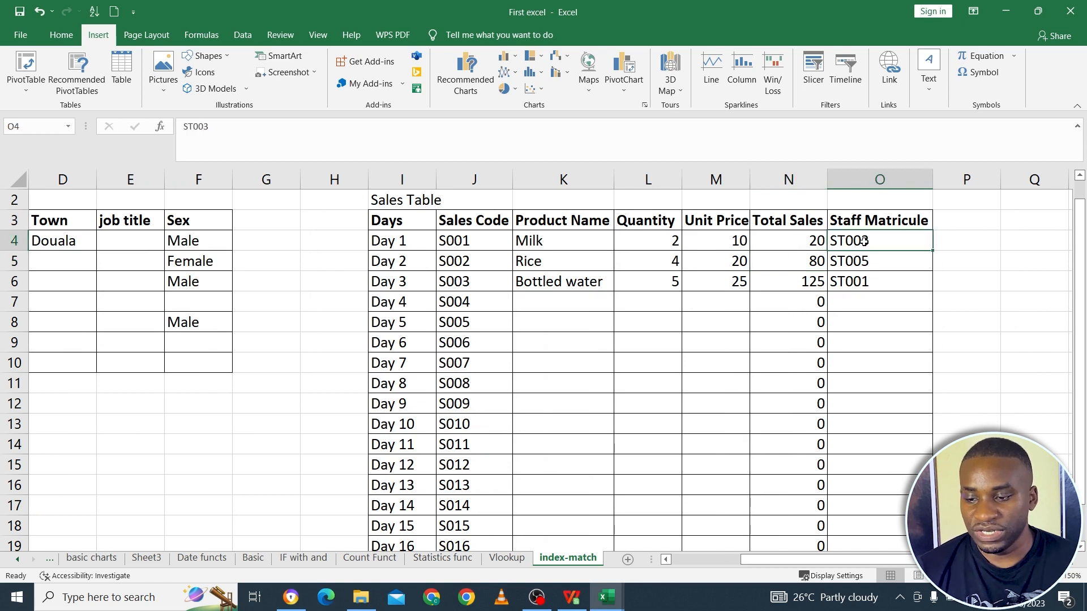
click(950, 234)
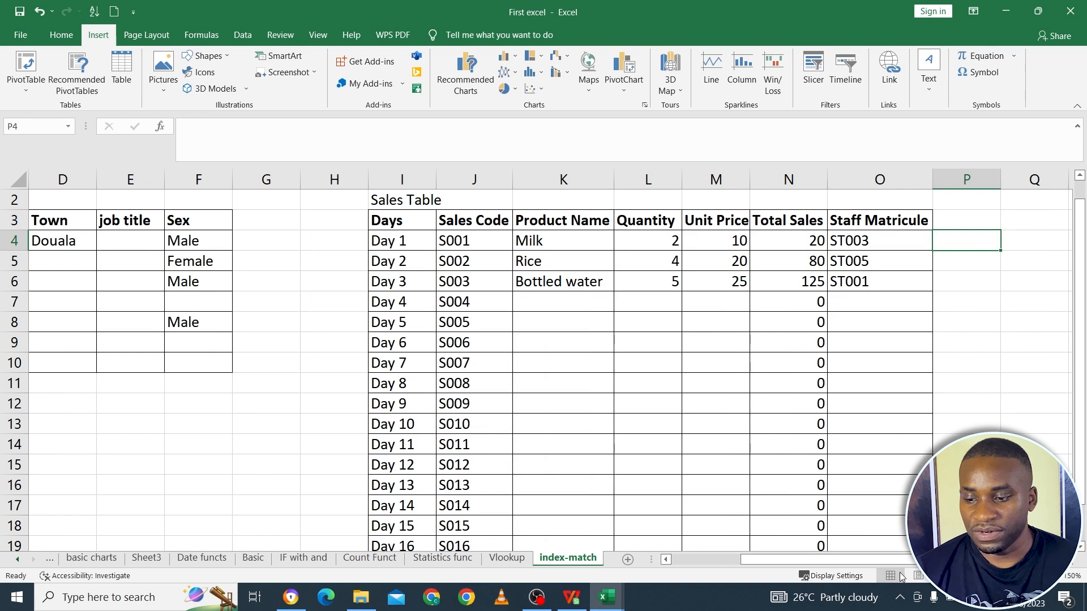
drag(892, 560, 828, 560)
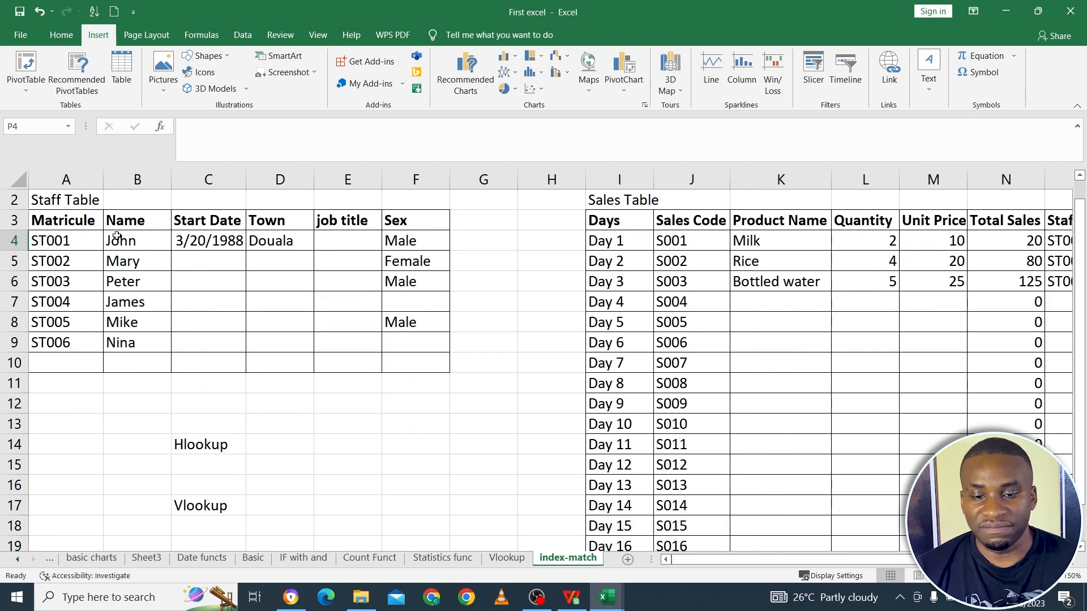
click(89, 237)
click(183, 226)
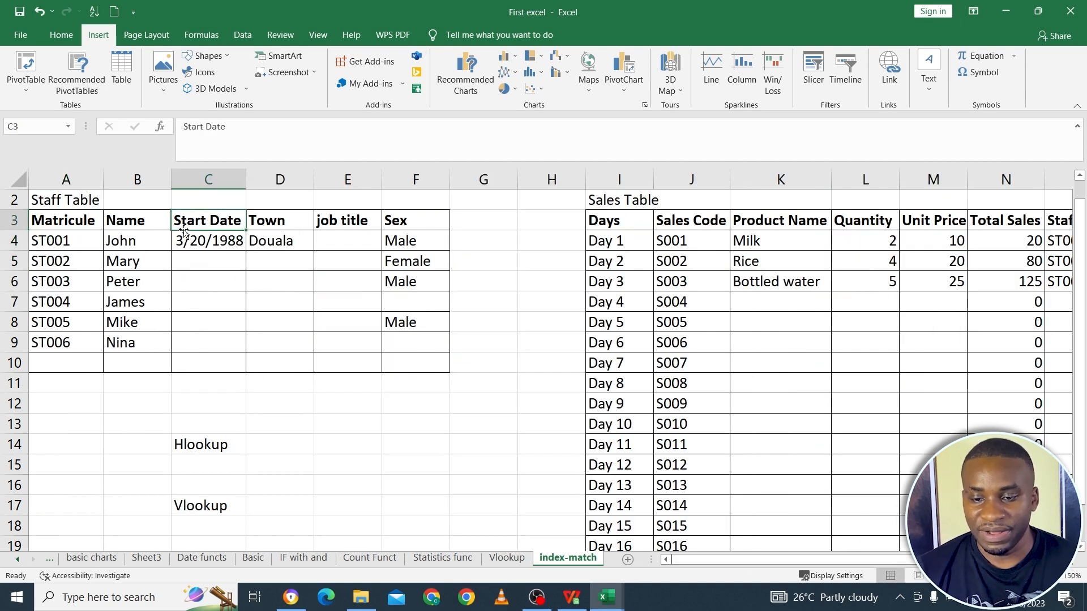
click(294, 240)
click(396, 240)
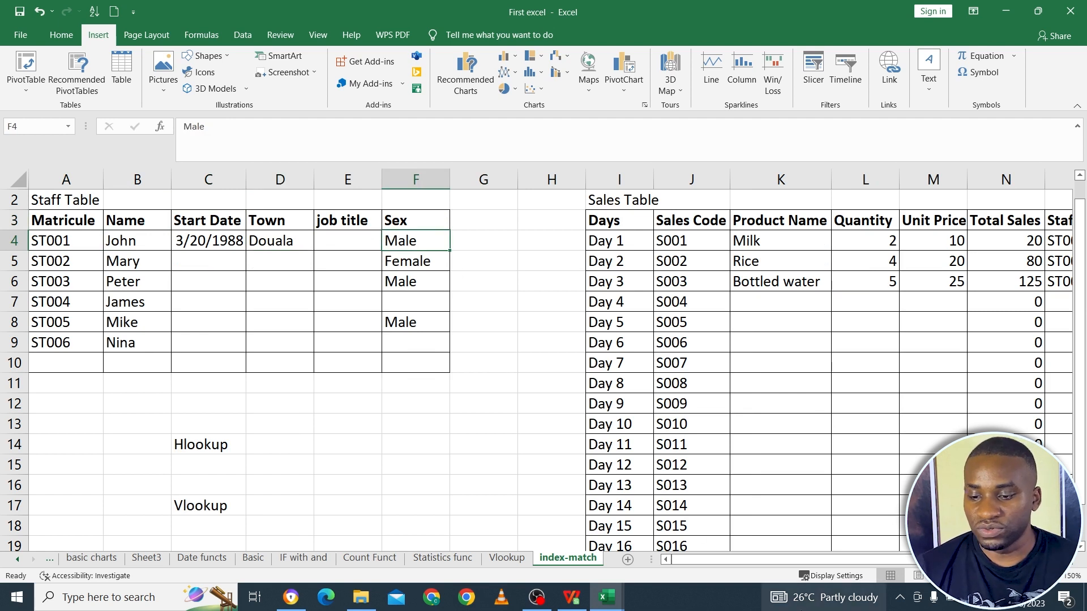
Narrow the empty columns G and H to bring the Staff Table and Sales Table closer together
scroll(864, 558, right, 2)
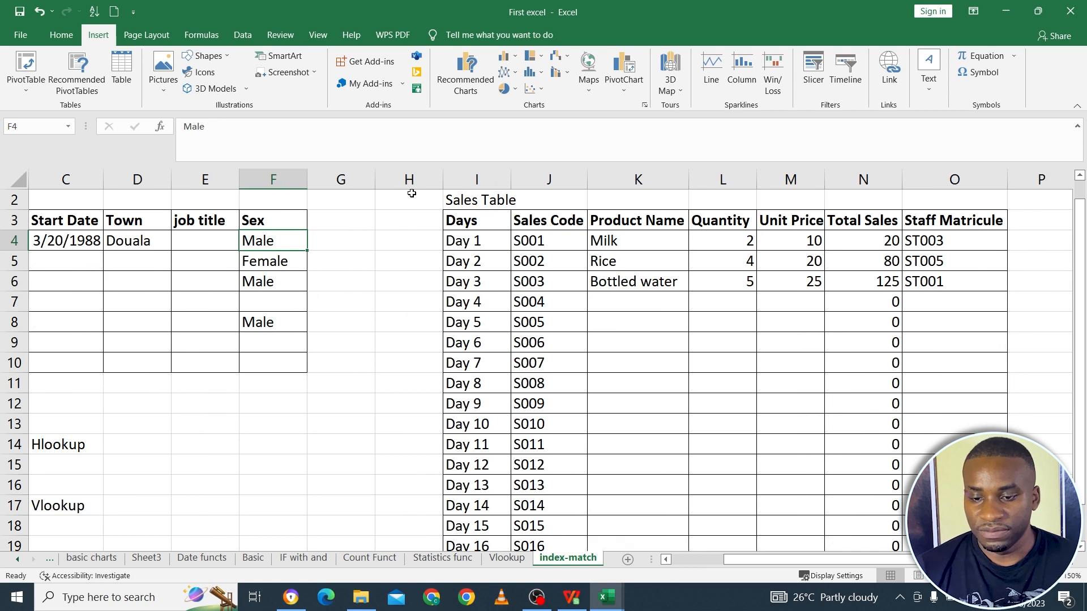
drag(409, 179, 362, 179)
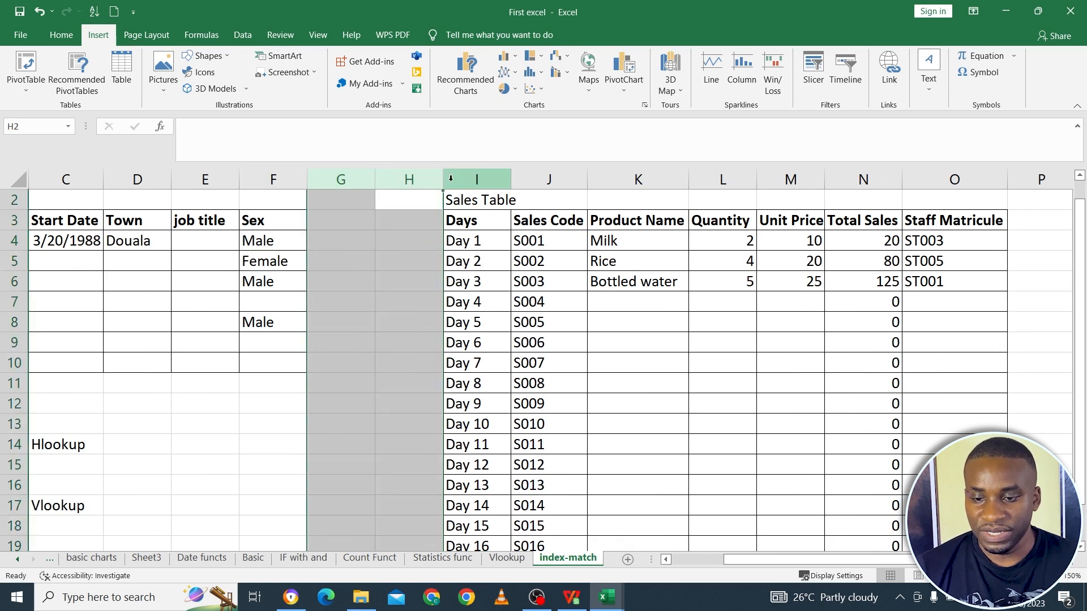
drag(440, 179, 352, 173)
click(745, 447)
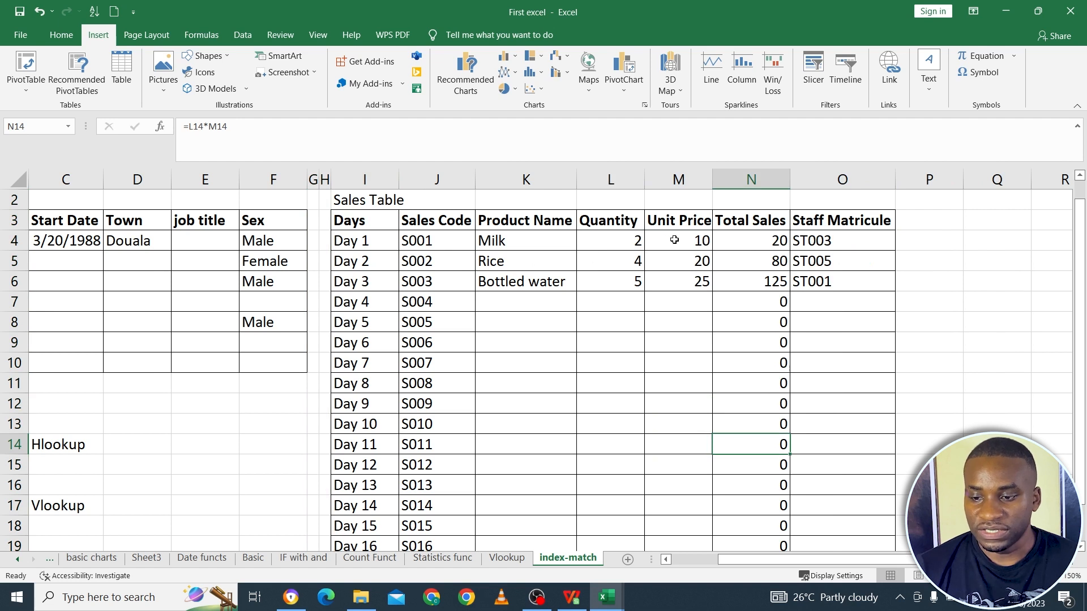
Examine the Sales Table's product, Total Sales and Staff Matricule entries to see which details identify the seller
click(730, 242)
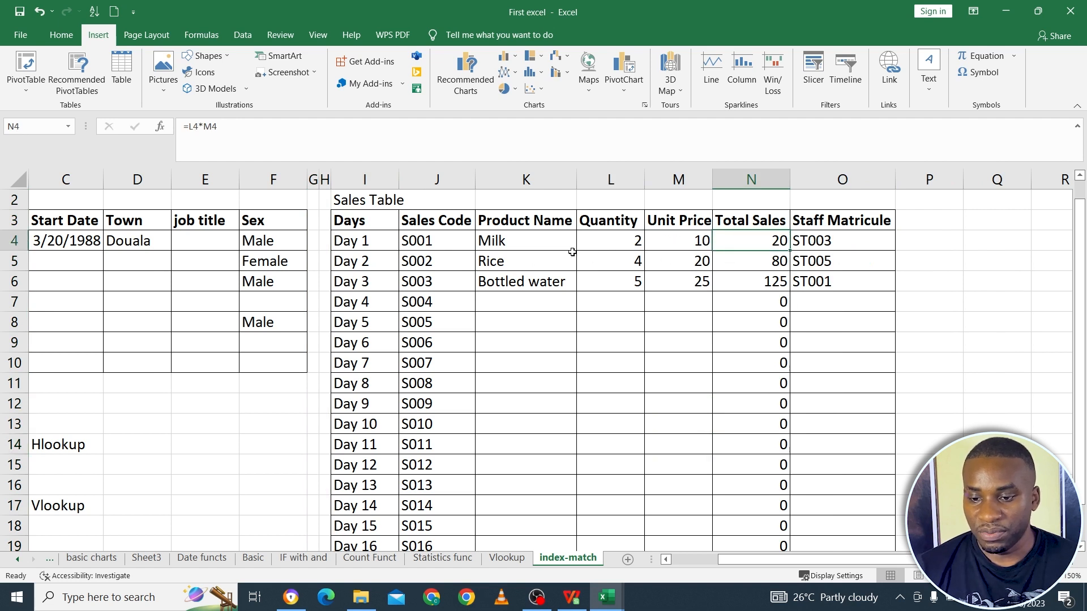
click(541, 248)
drag(751, 179, 380, 165)
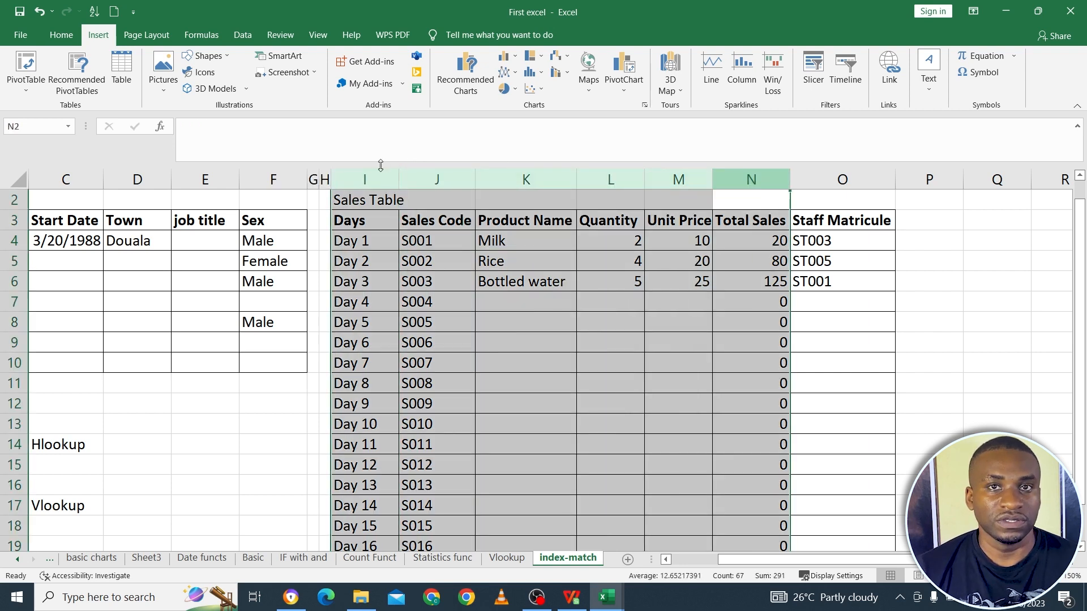
click(886, 307)
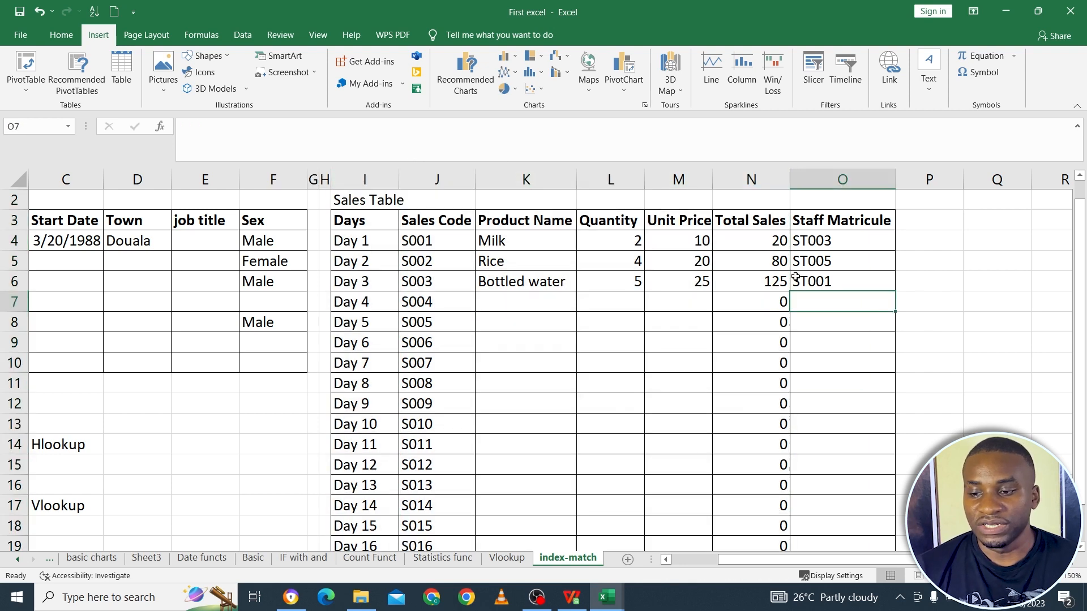
click(759, 240)
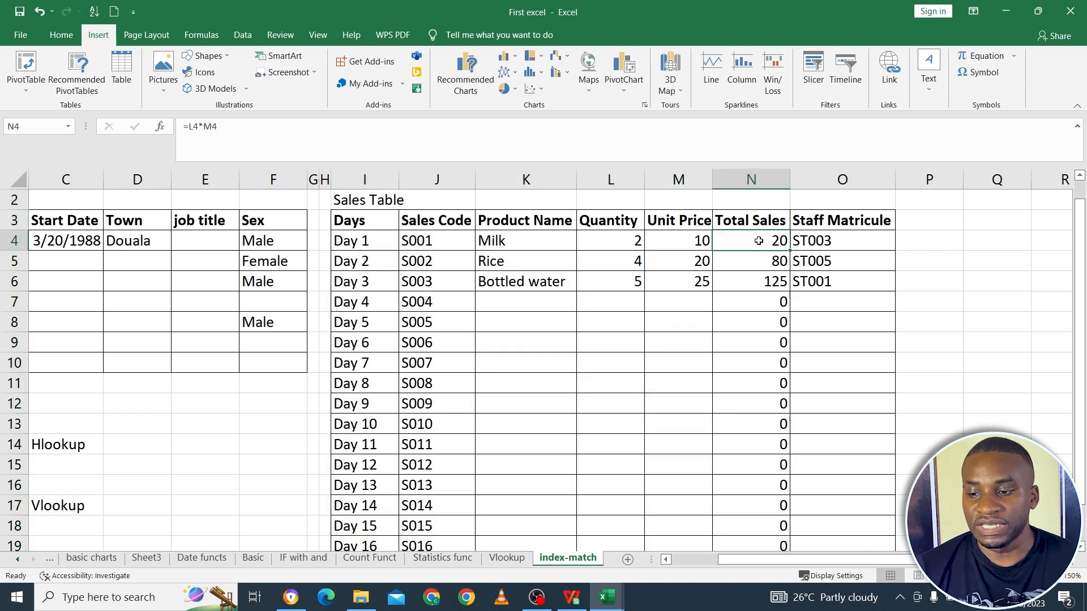
click(849, 242)
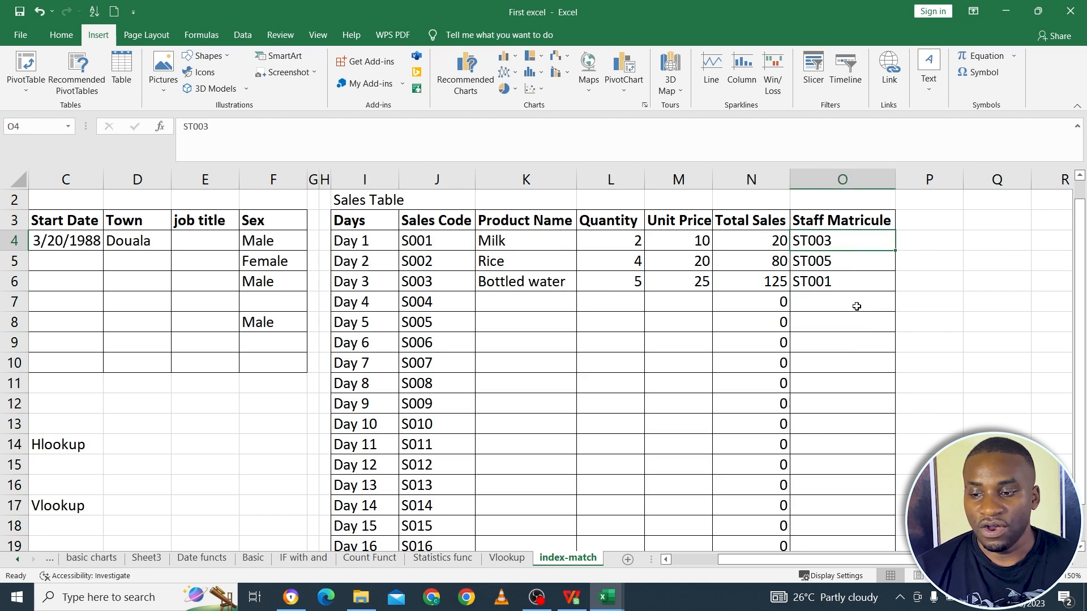
click(904, 244)
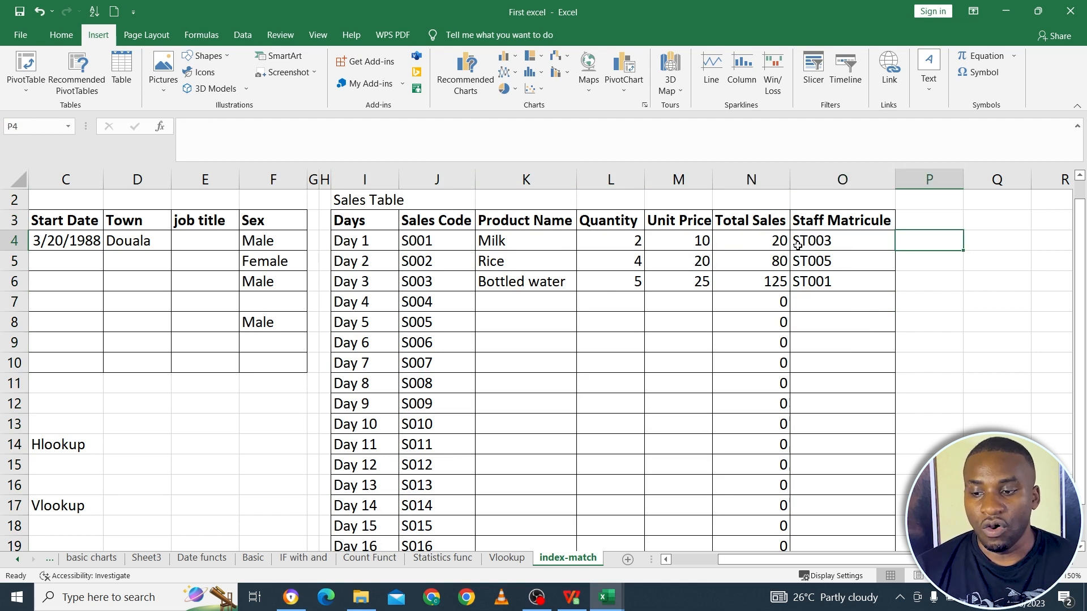
click(812, 285)
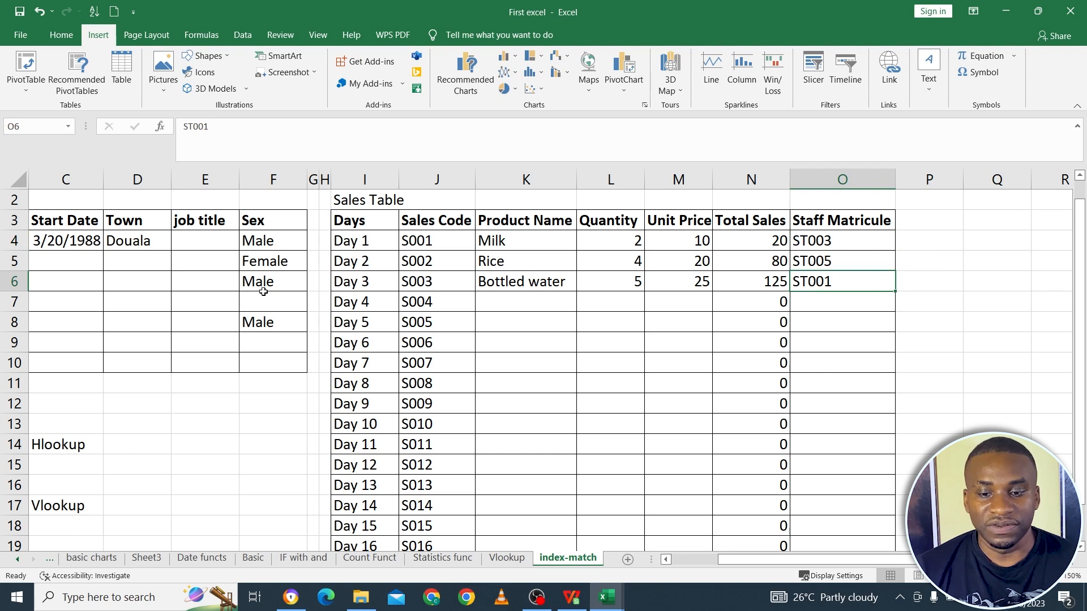
Compare the first employee's details in the Staff Table with the staff matricules in O4:O6 of the Sales Table
click(57, 239)
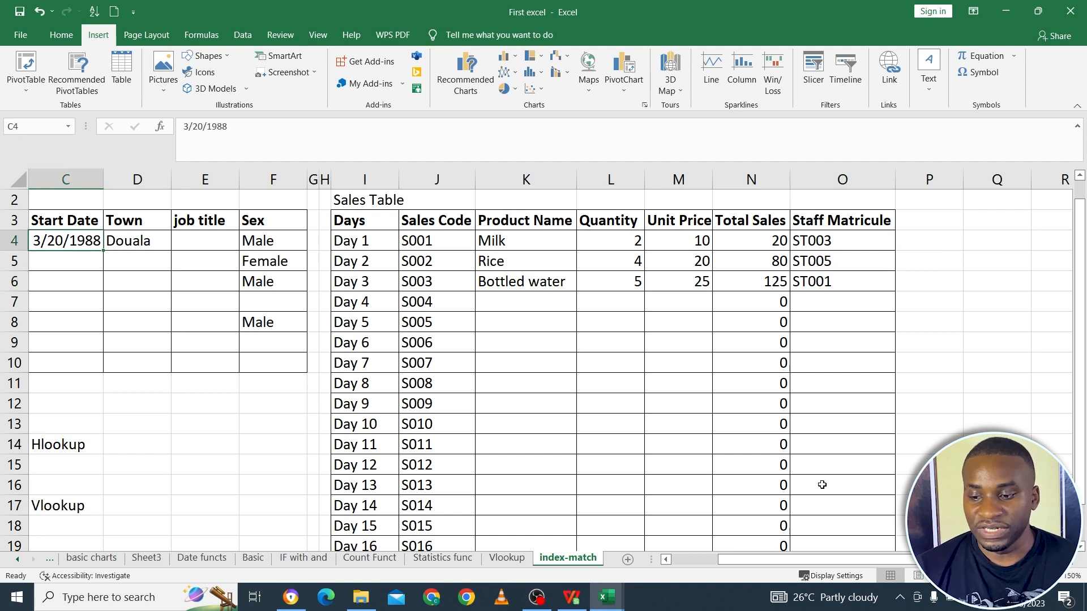
drag(809, 559, 761, 559)
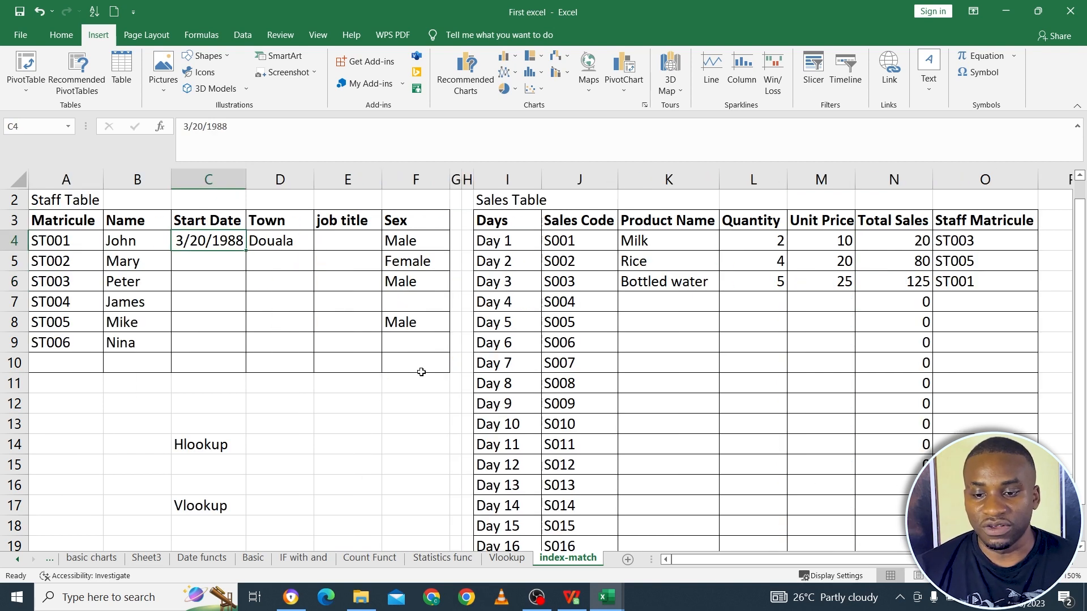
click(140, 242)
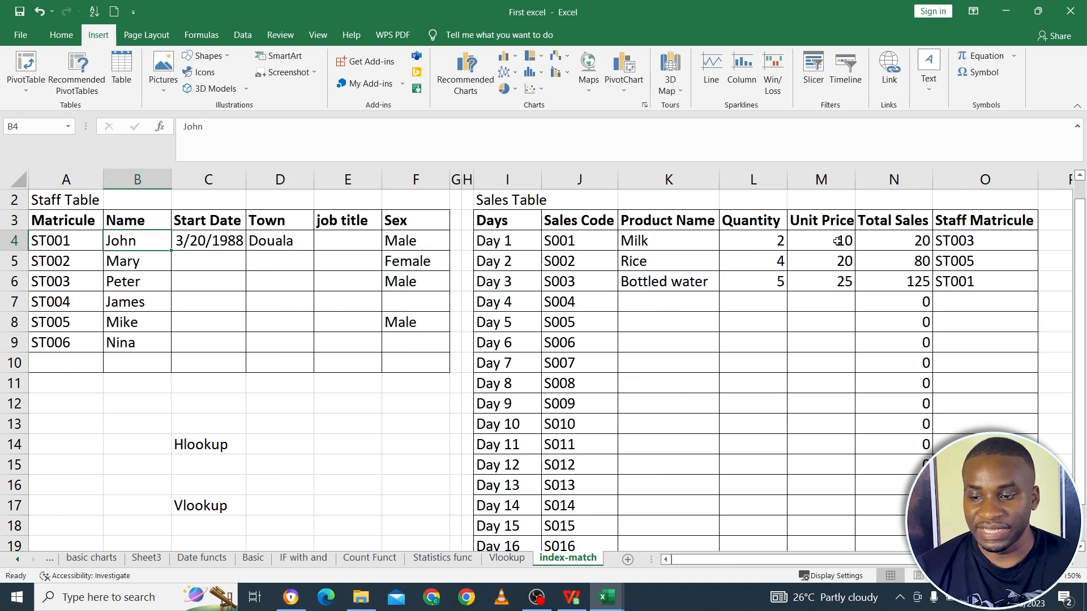
drag(838, 241, 839, 263)
drag(958, 242, 962, 281)
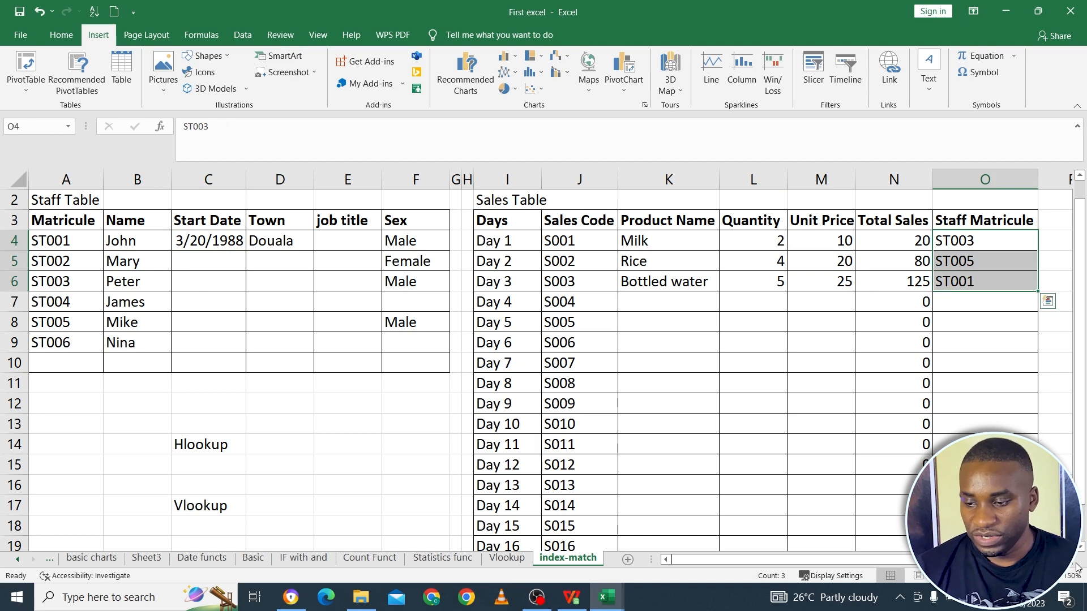
Enter the labels "Index" in cell R4 and "Match" in cell R5 beside the Sales Table
scroll(1071, 566, right, 4)
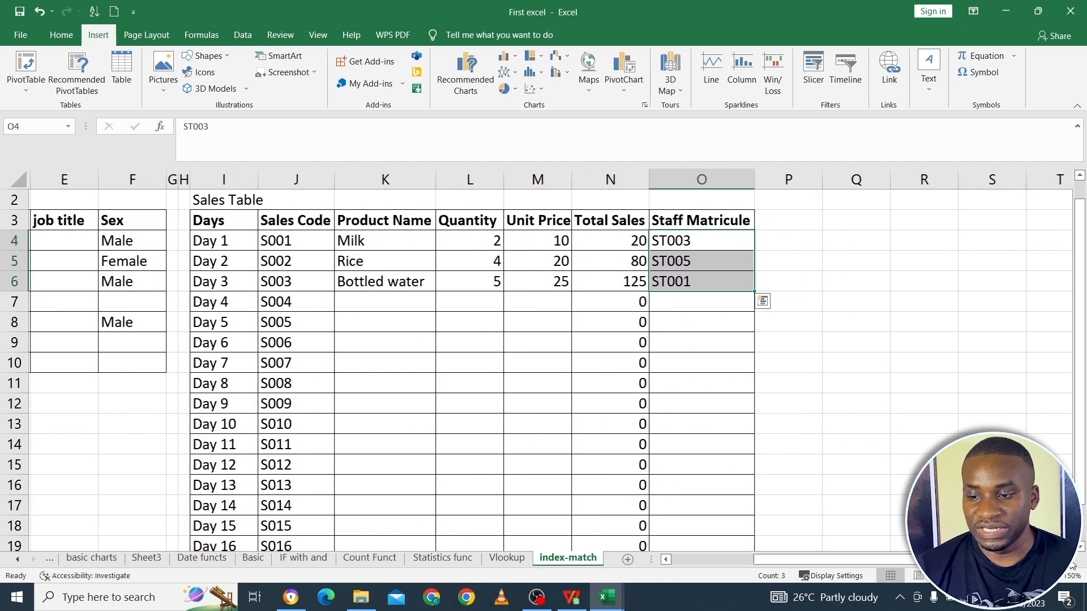
click(771, 223)
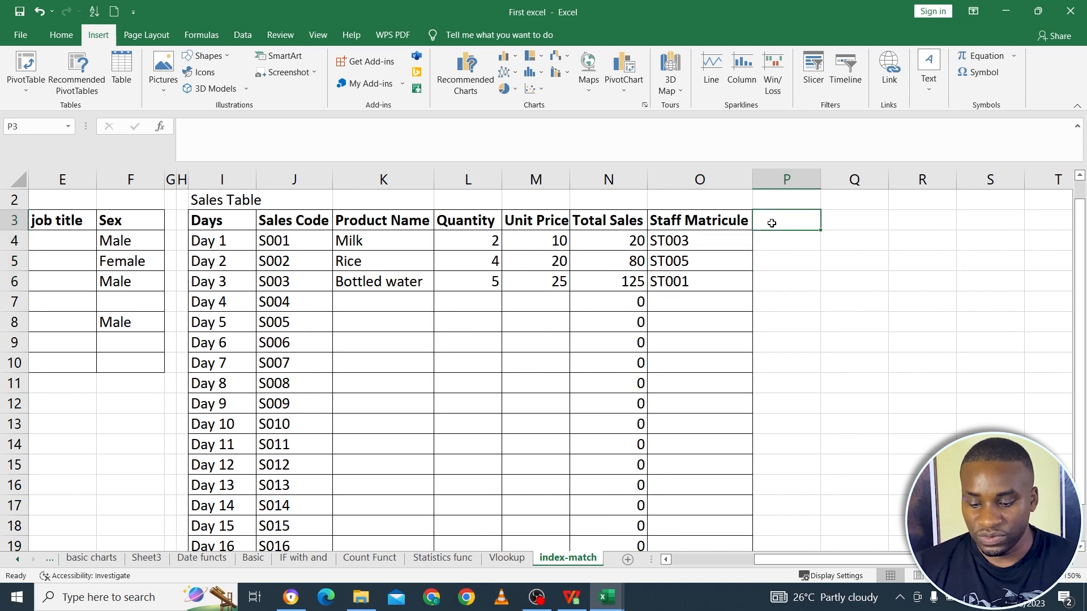
click(905, 240)
text(Index)
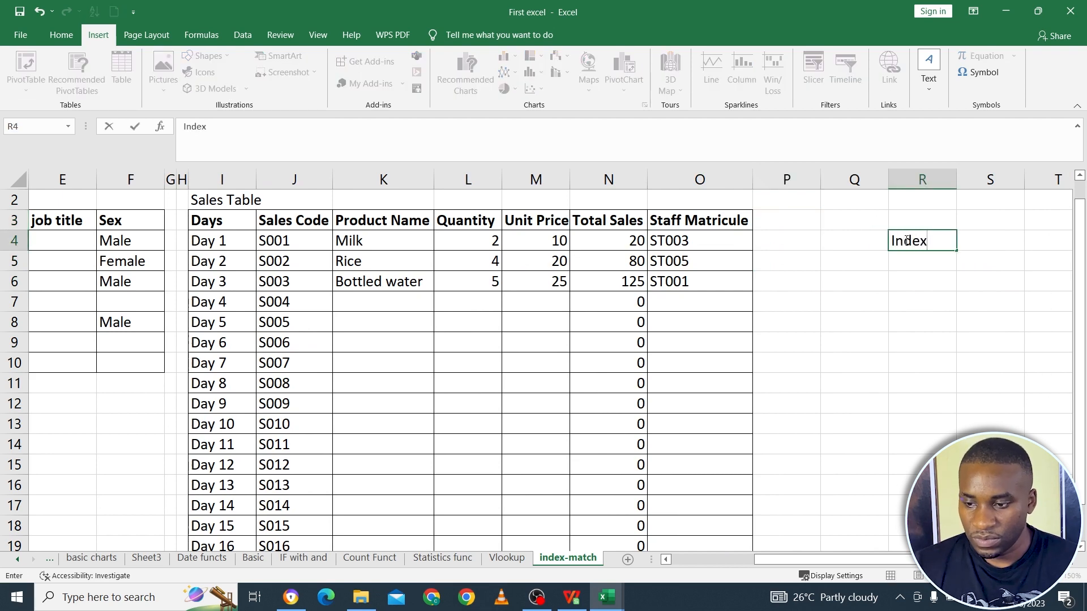
key(Return)
text(May)
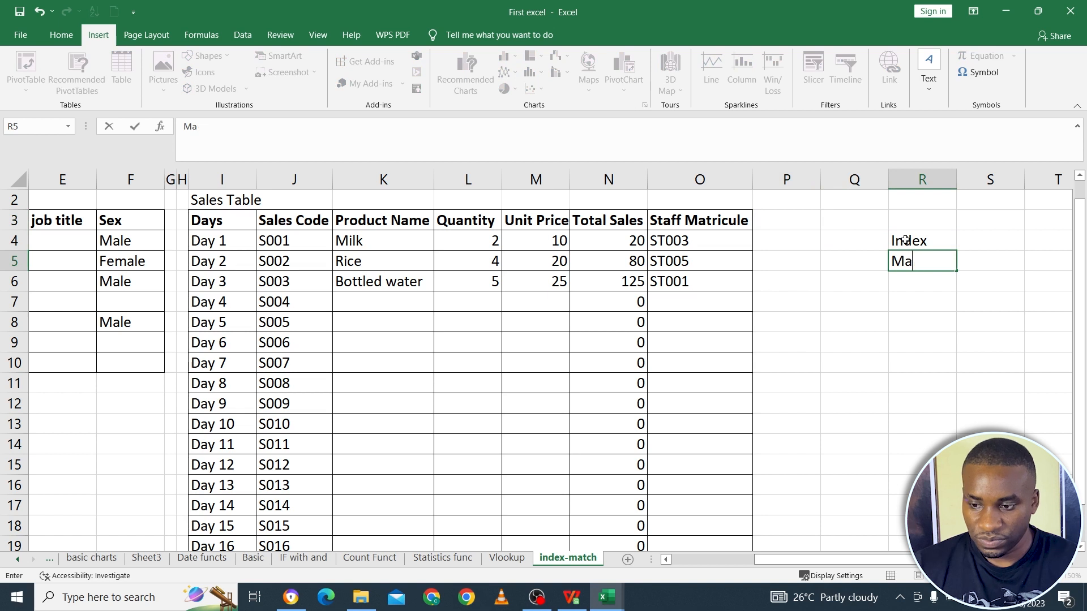
key(BackSpace)
key(BackSpace)
text(tch)
click(903, 322)
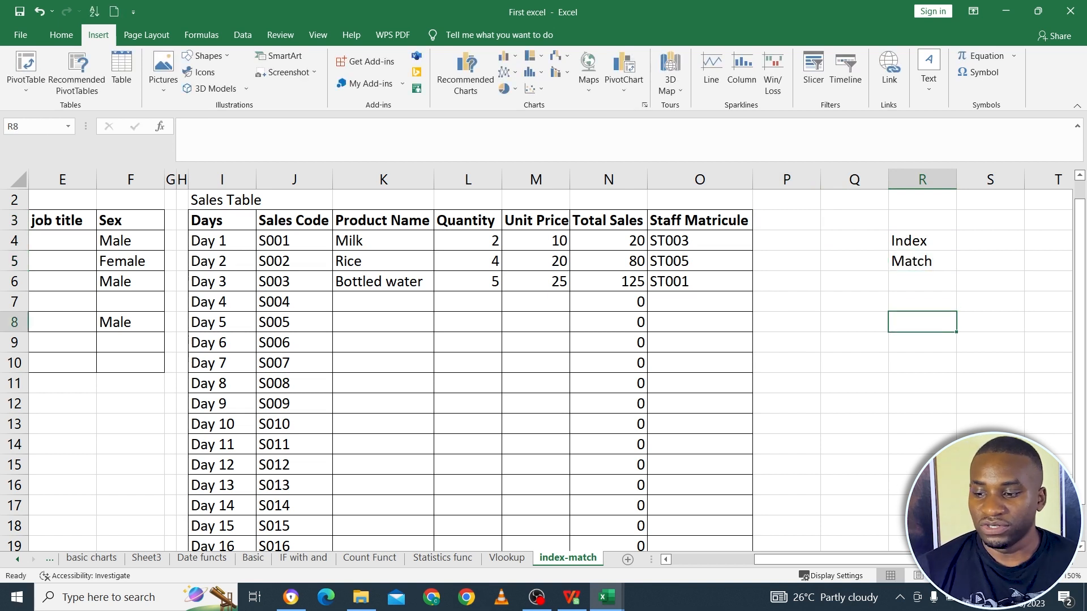
Start a MATCH formula in cell S5 beside the Match label
scroll(544, 362, right, 6)
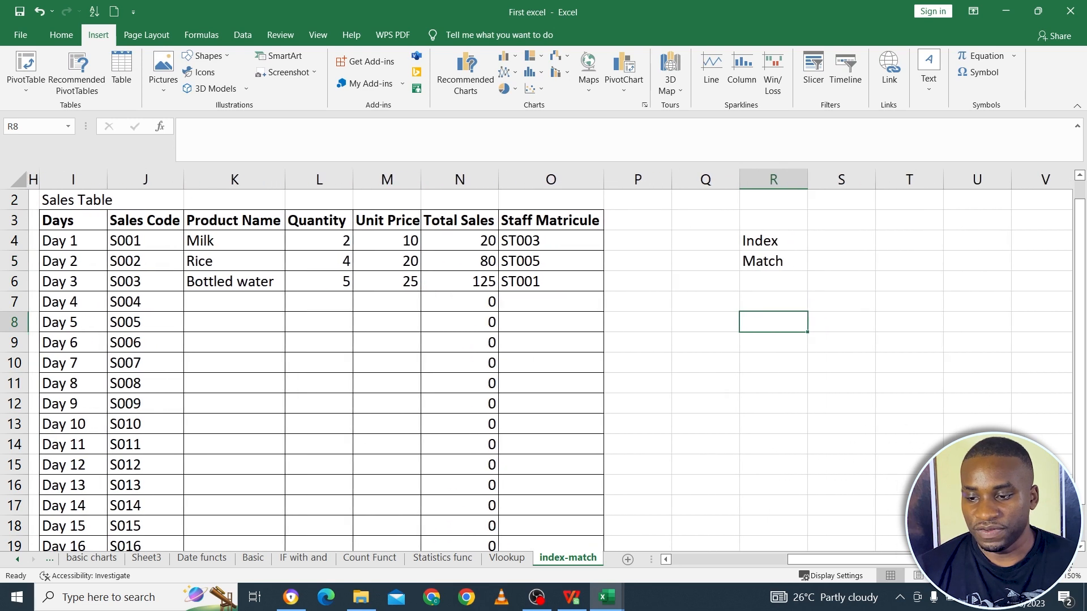
click(633, 259)
click(668, 259)
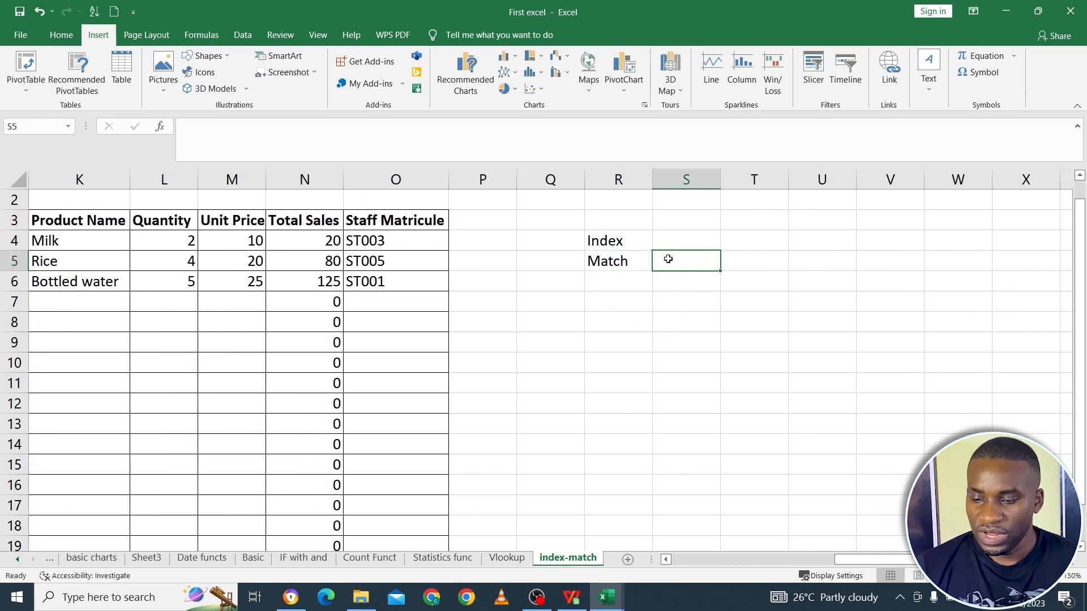
text(=)
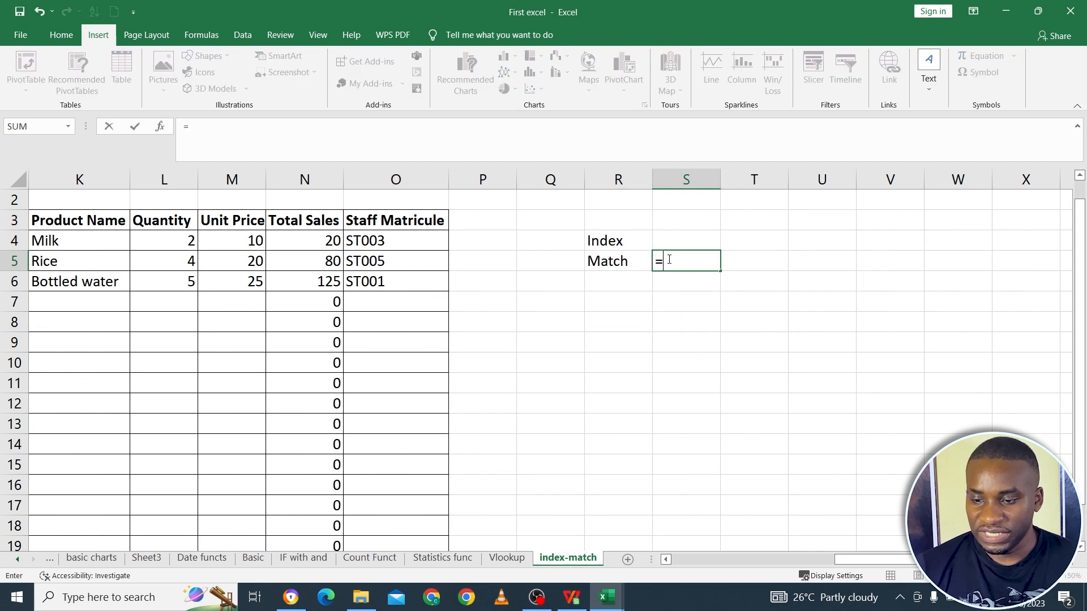
text(match)
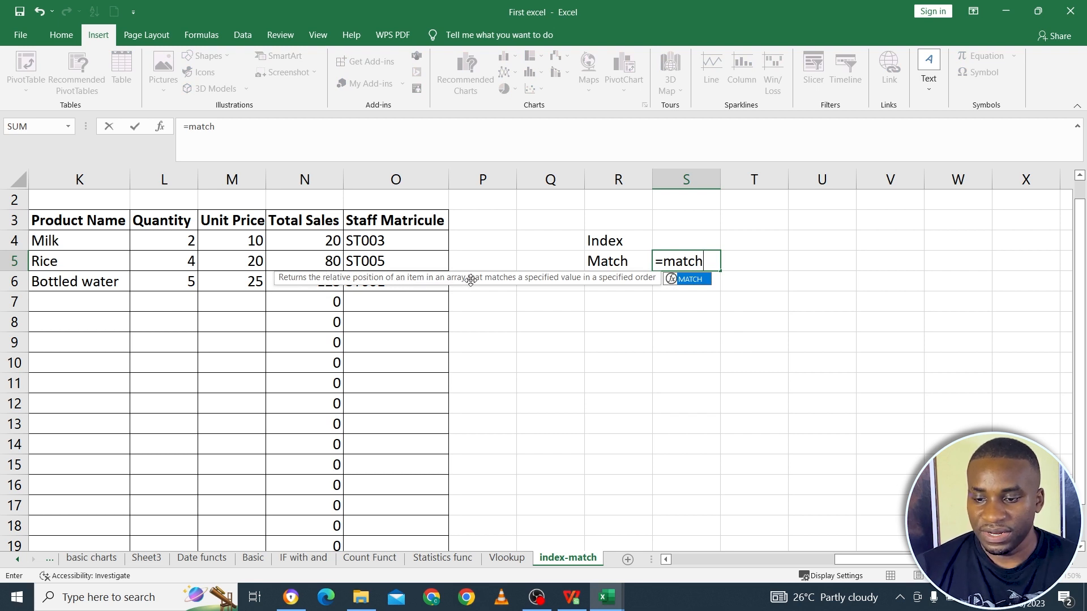
double_click(699, 280)
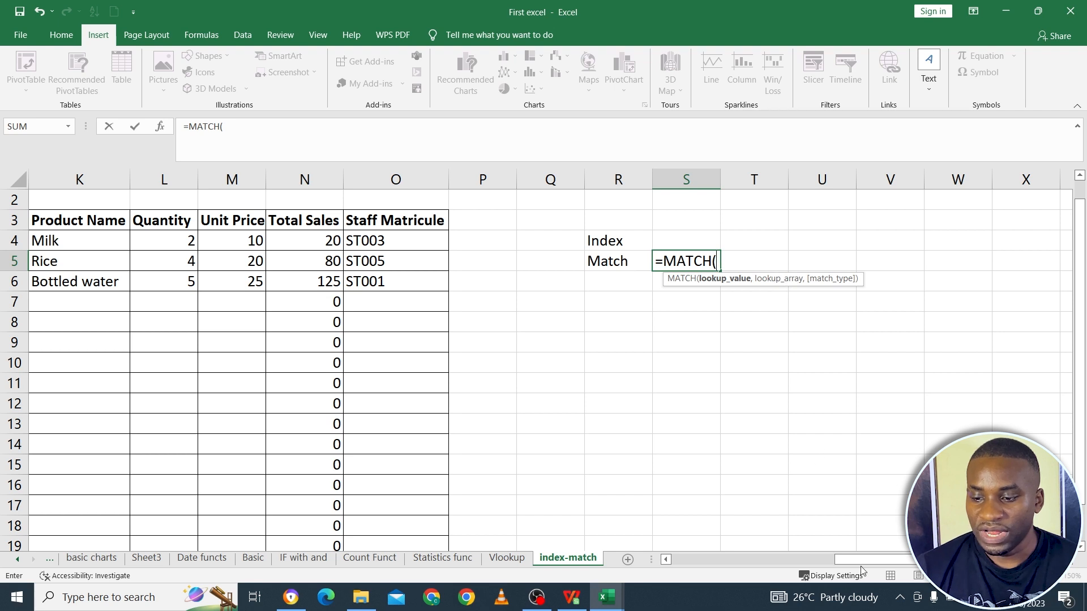
drag(870, 563, 819, 566)
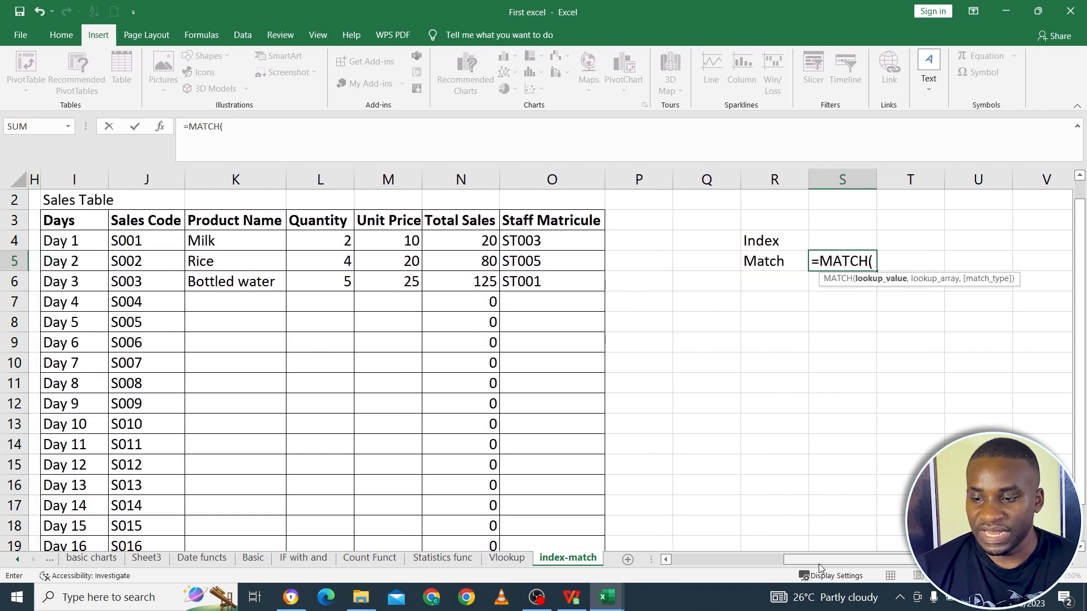
click(556, 241)
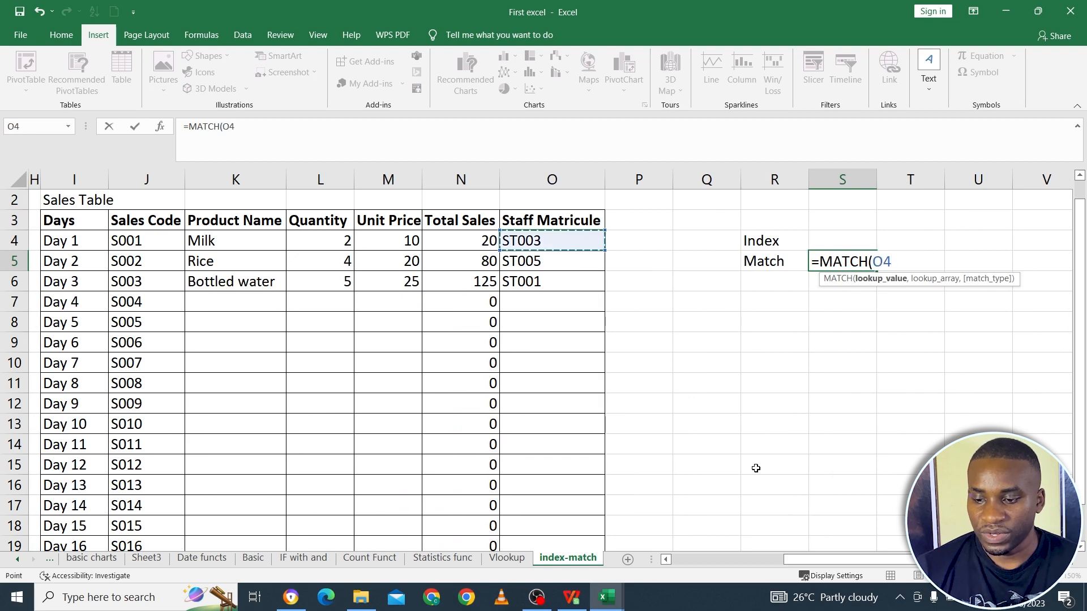
drag(795, 561, 713, 563)
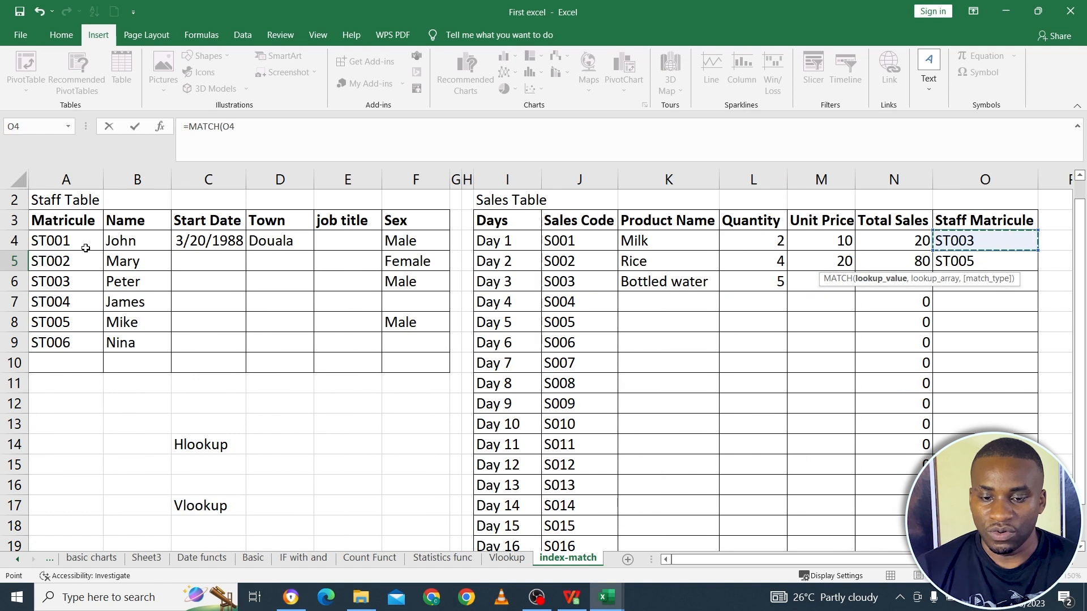
drag(82, 241, 80, 346)
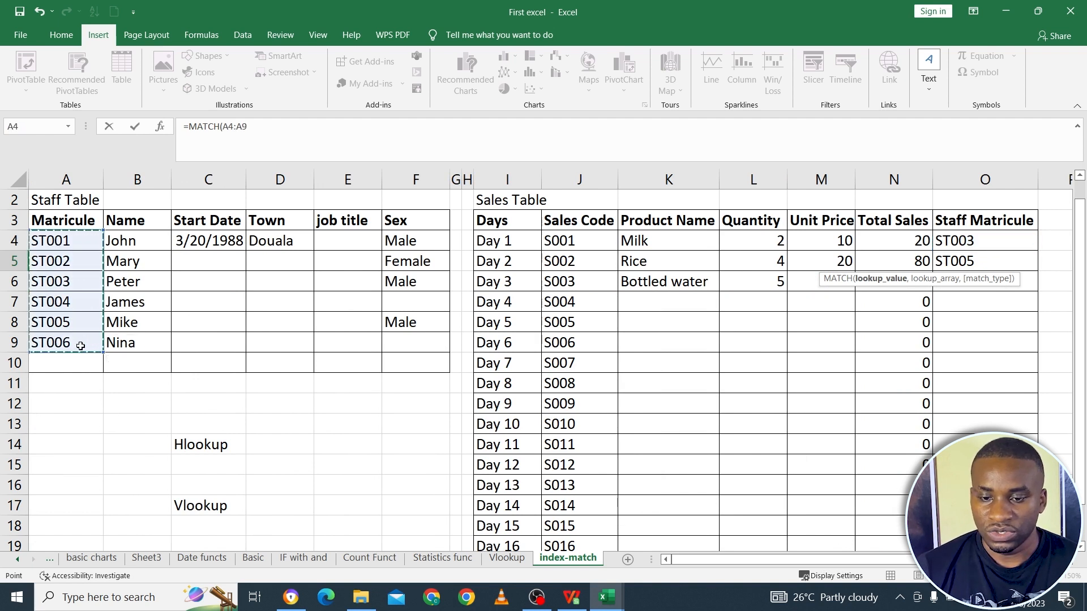
click(278, 144)
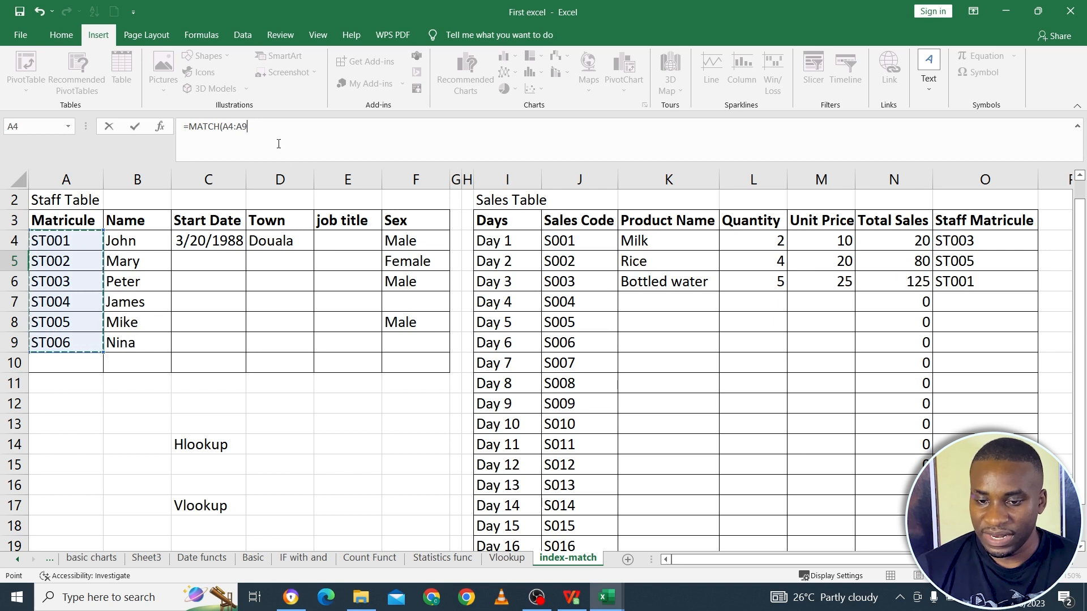
key(BackSpace)
key(BackSpace)
key(BackSpace)
key(BackSpace)
key(BackSpace)
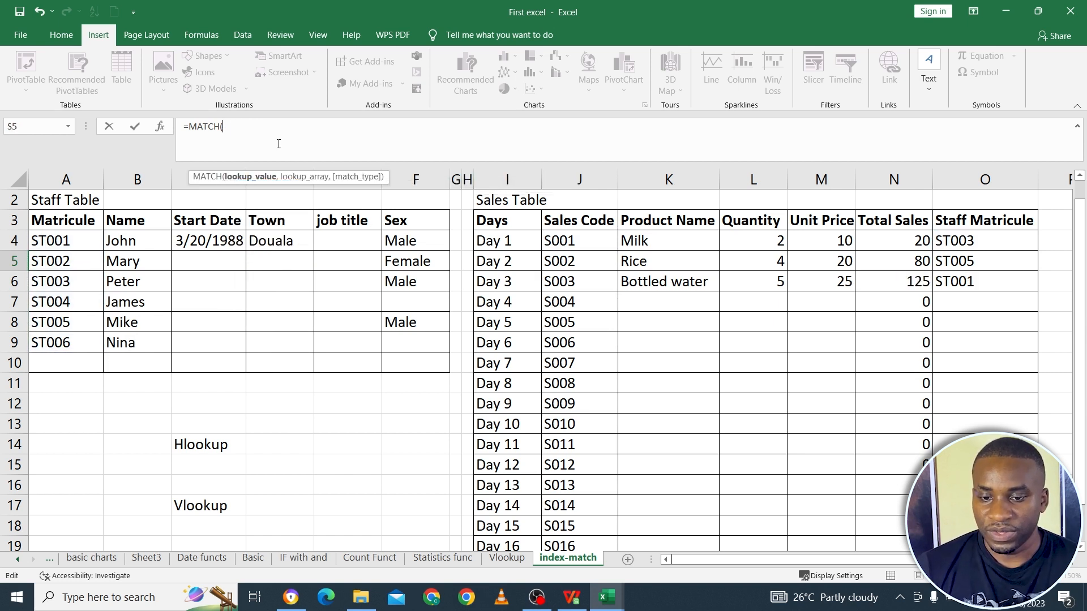
Complete the MATCH formula in S5 with O4 as the lookup value and A4:A9 as the lookup array
click(969, 236)
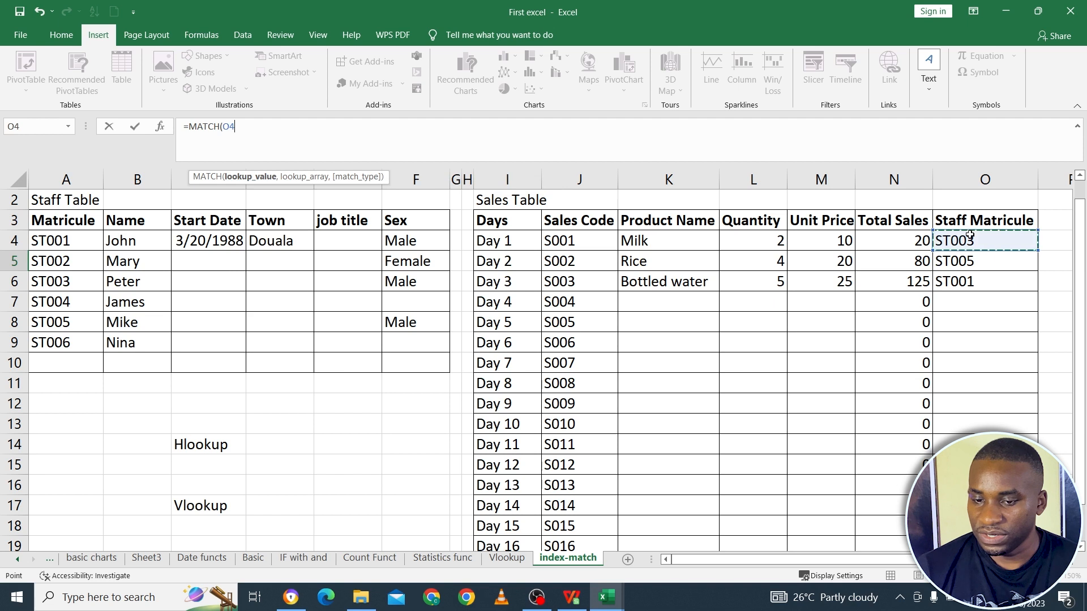
click(350, 131)
text(,)
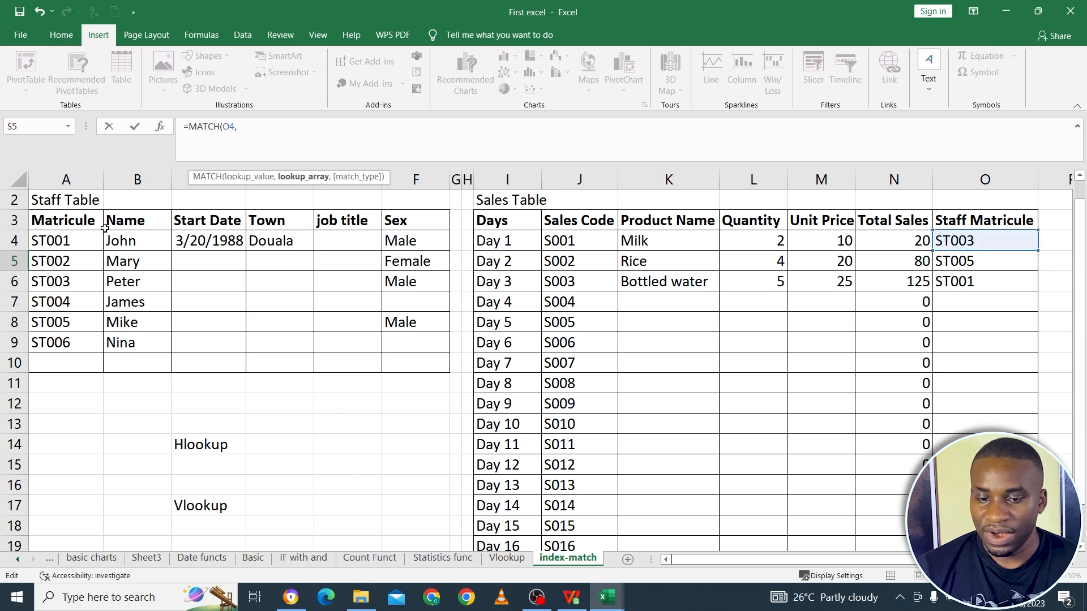
drag(82, 238, 64, 340)
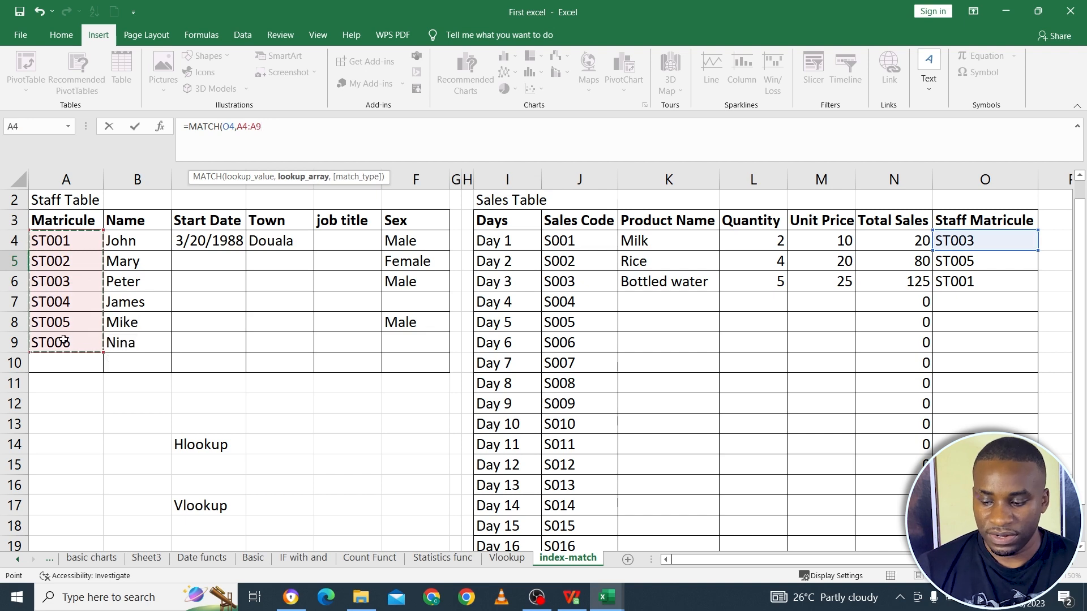
key(Return)
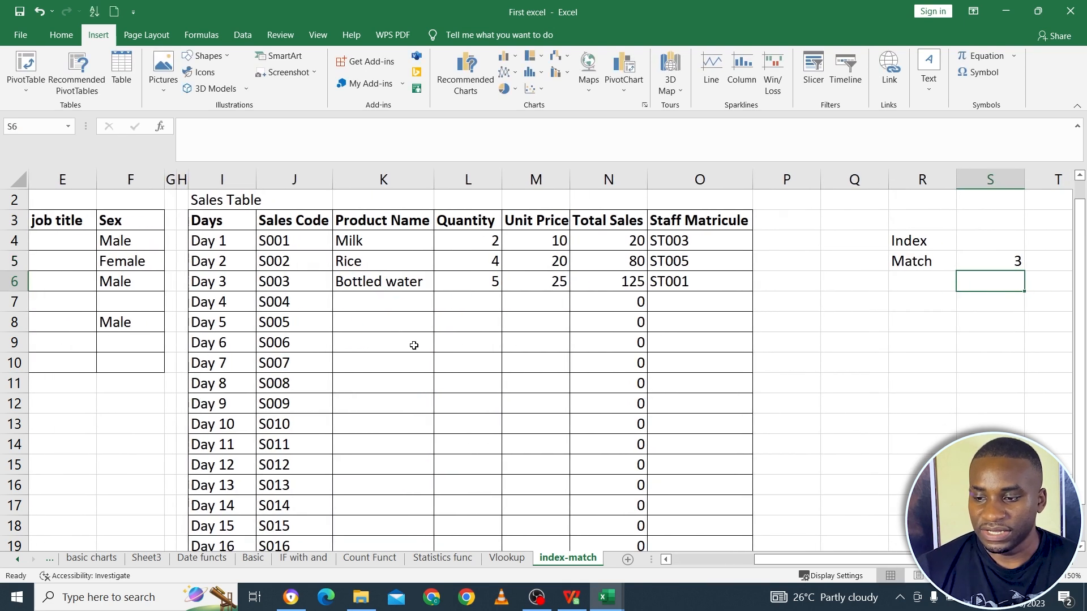
Review the MATCH formula in S5 and count down the Staff Table's matricules from A4 to ST003
click(996, 258)
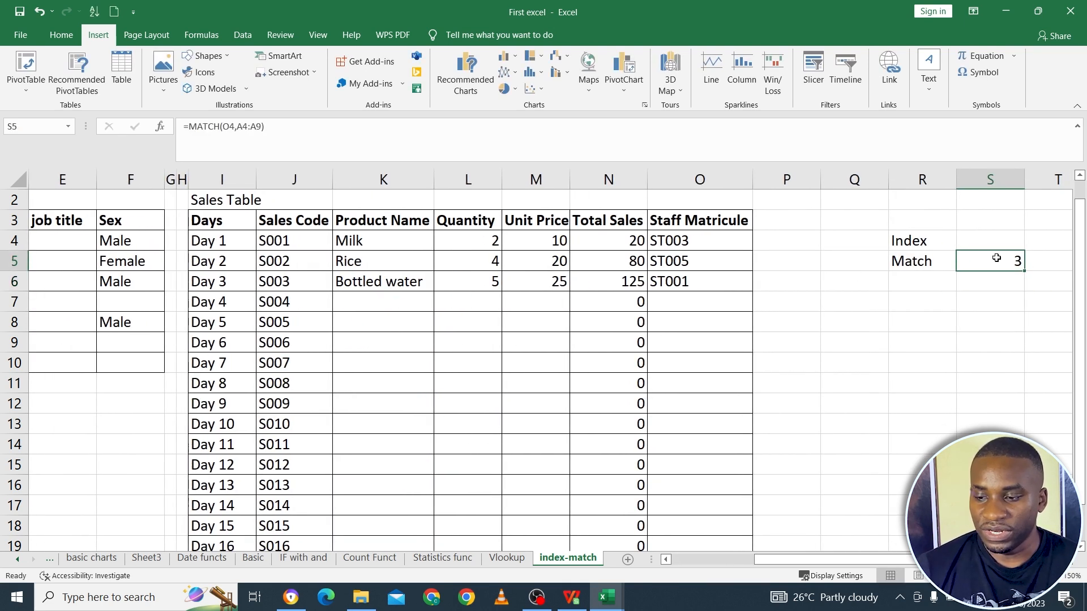
drag(925, 559, 748, 554)
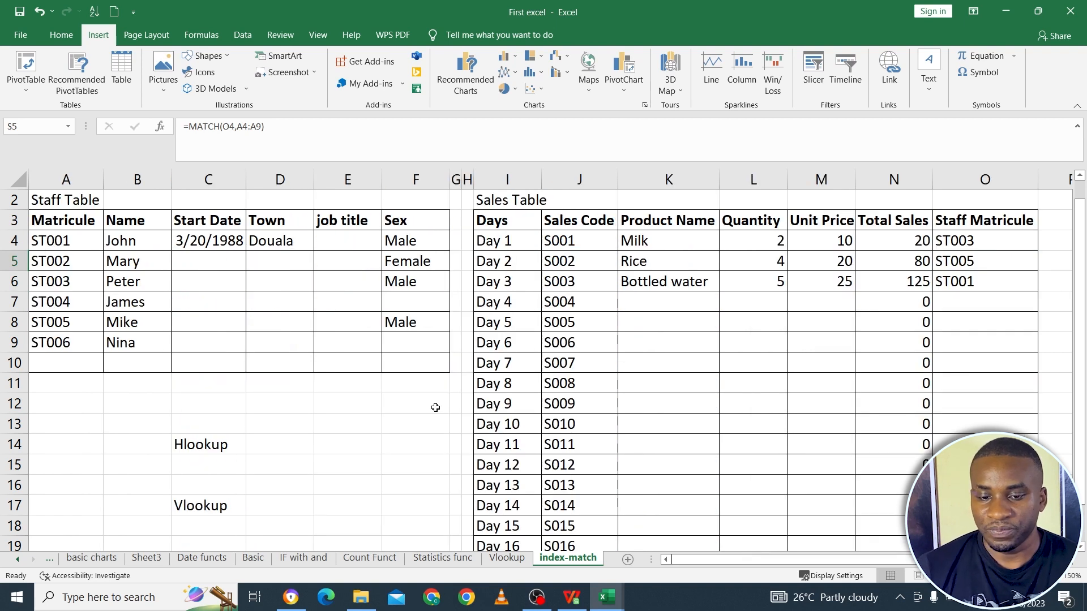
click(77, 241)
drag(77, 250, 76, 280)
click(39, 286)
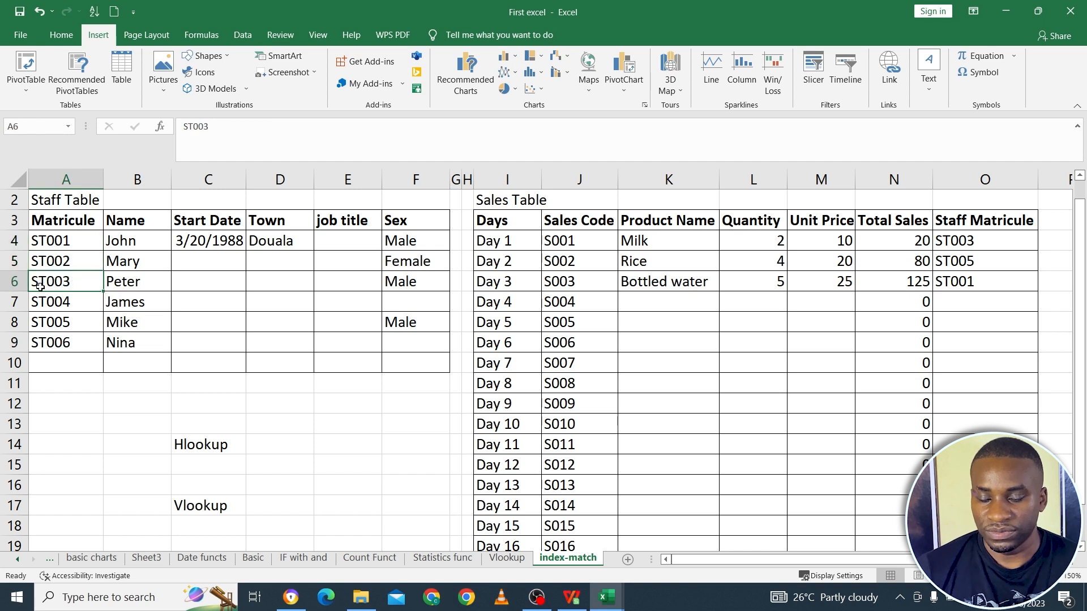
drag(77, 244, 75, 282)
drag(79, 240, 82, 477)
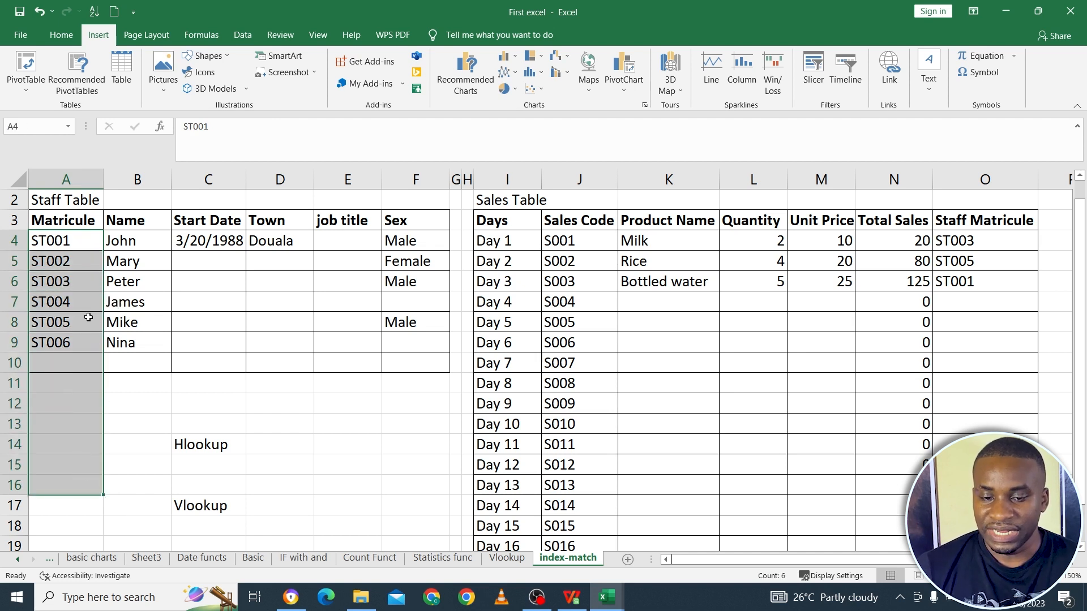
Compare the sheet's row numbers 4 to 8 with the positions of the matricules in the Staff Table
click(12, 322)
click(12, 303)
click(11, 282)
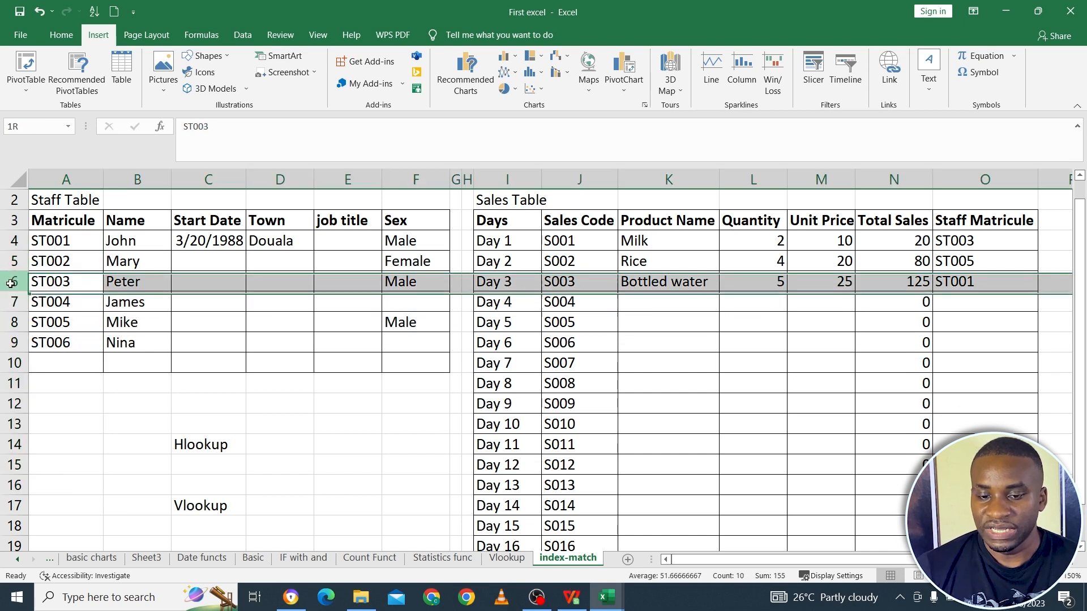
click(12, 260)
click(12, 241)
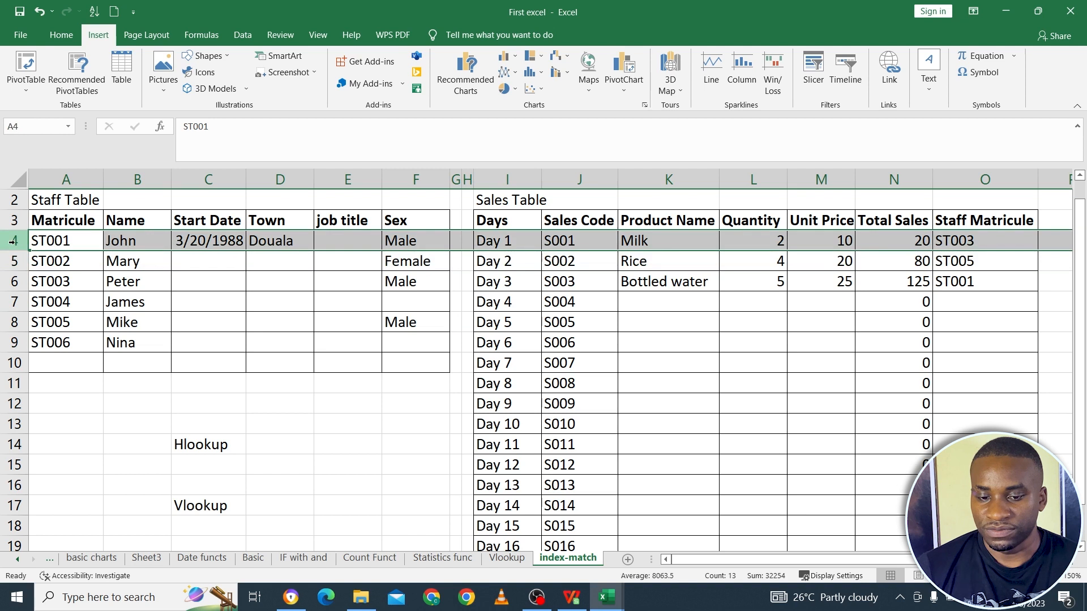
click(9, 297)
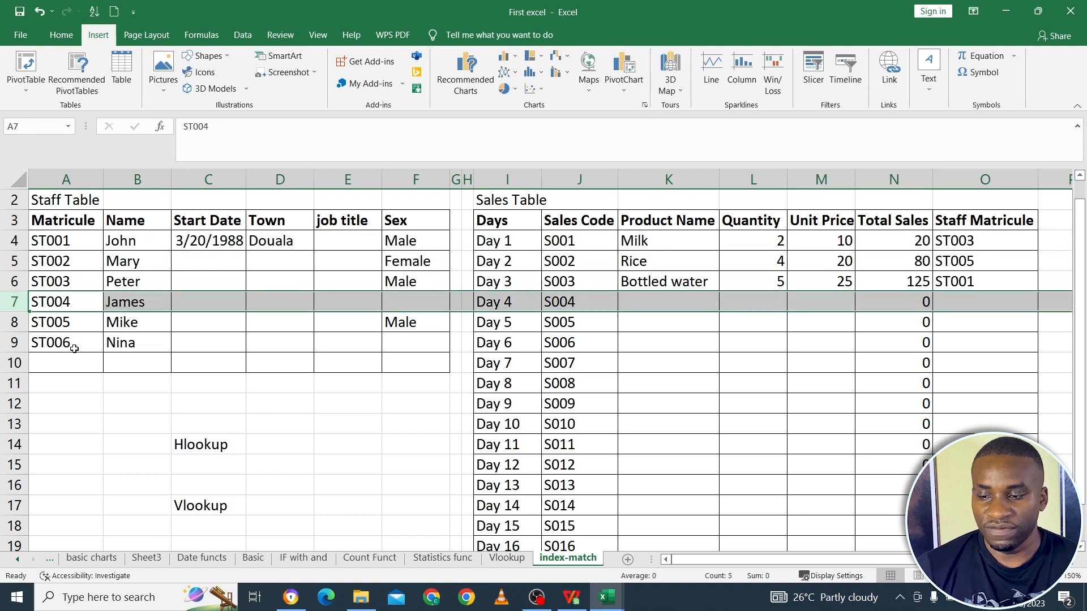
Change the lookup value of the MATCH formula in S5 to O5 and check the result against the Staff Table
click(969, 266)
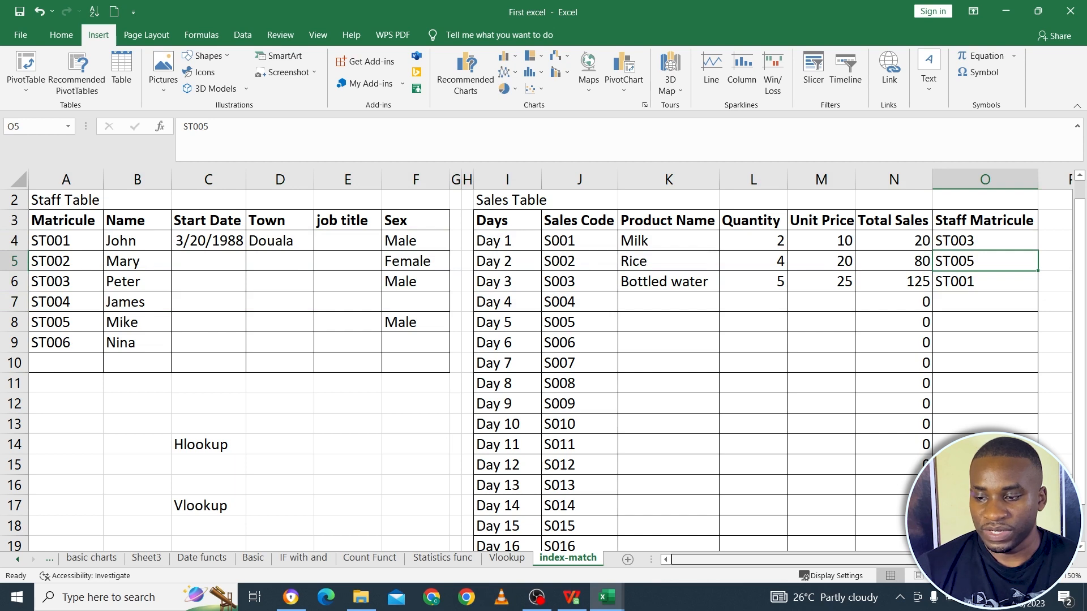
drag(969, 560, 1051, 560)
click(996, 262)
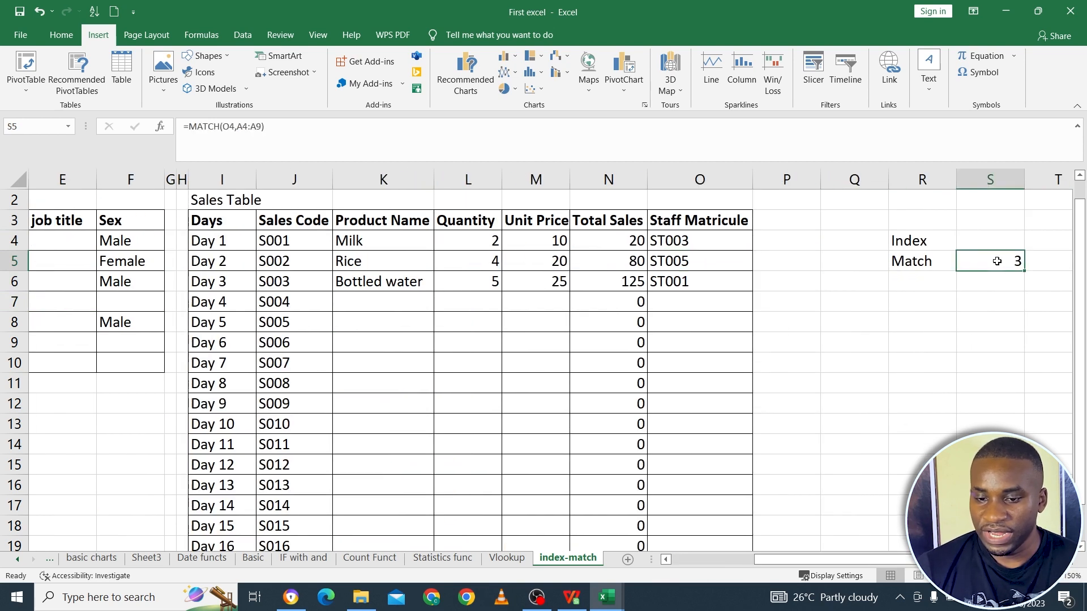
click(230, 126)
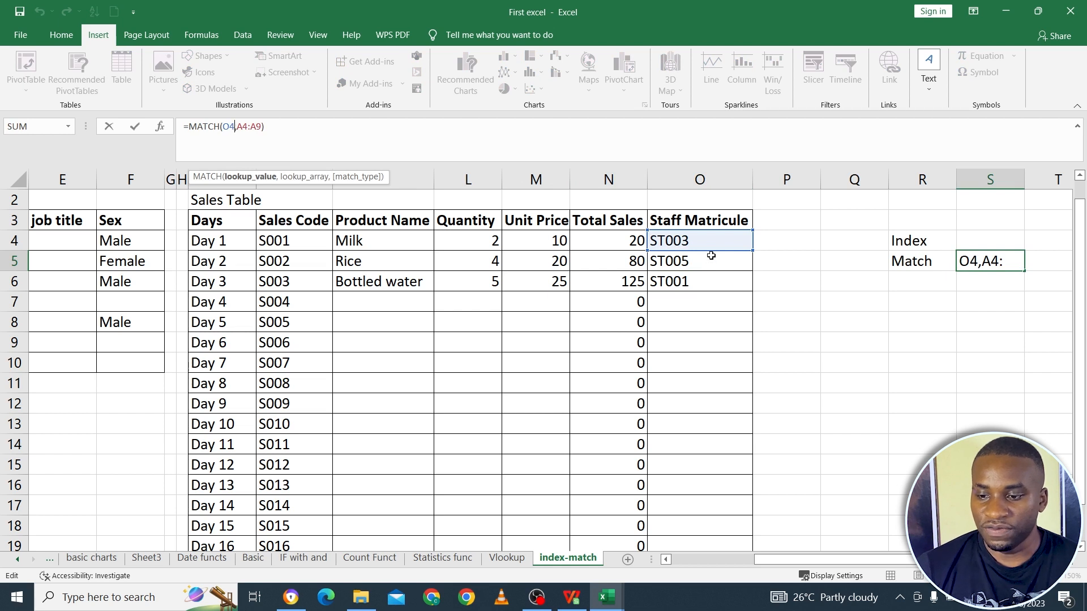
drag(714, 255, 712, 272)
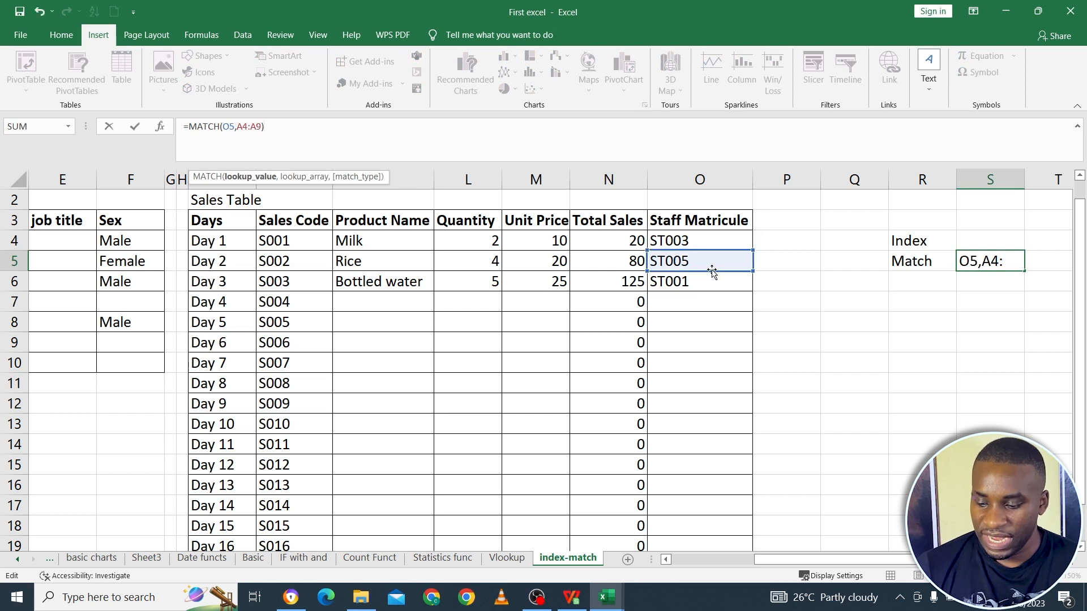
key(Return)
click(1009, 265)
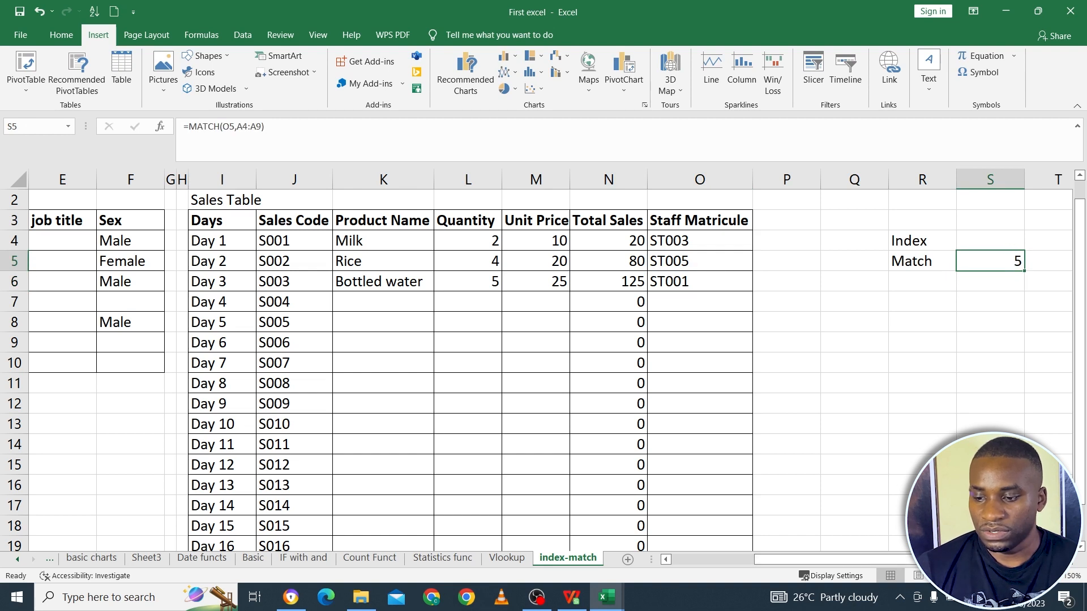
drag(931, 559, 838, 553)
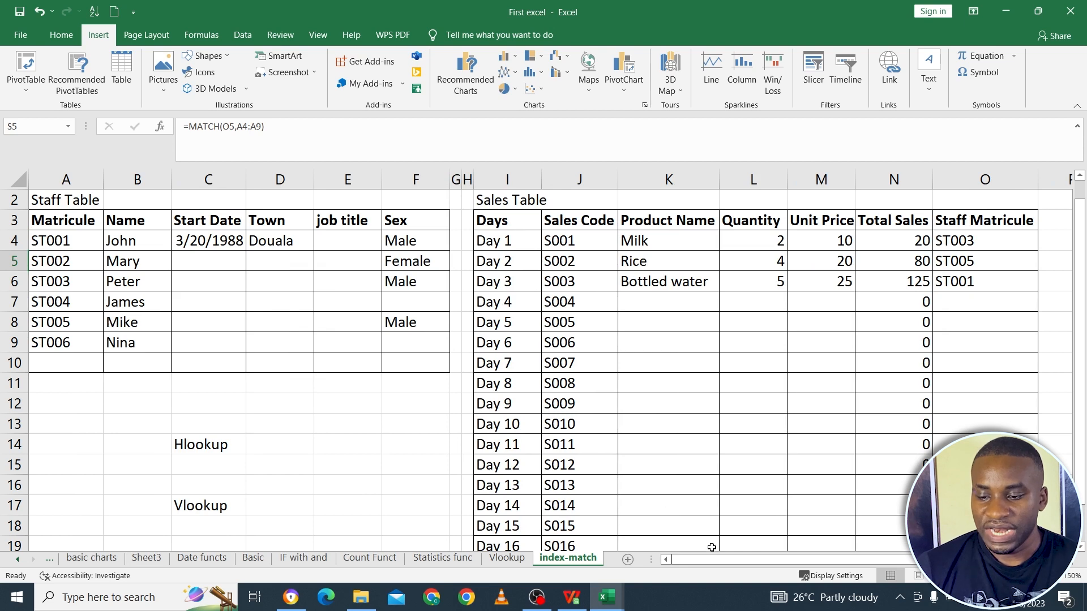
drag(722, 560, 893, 571)
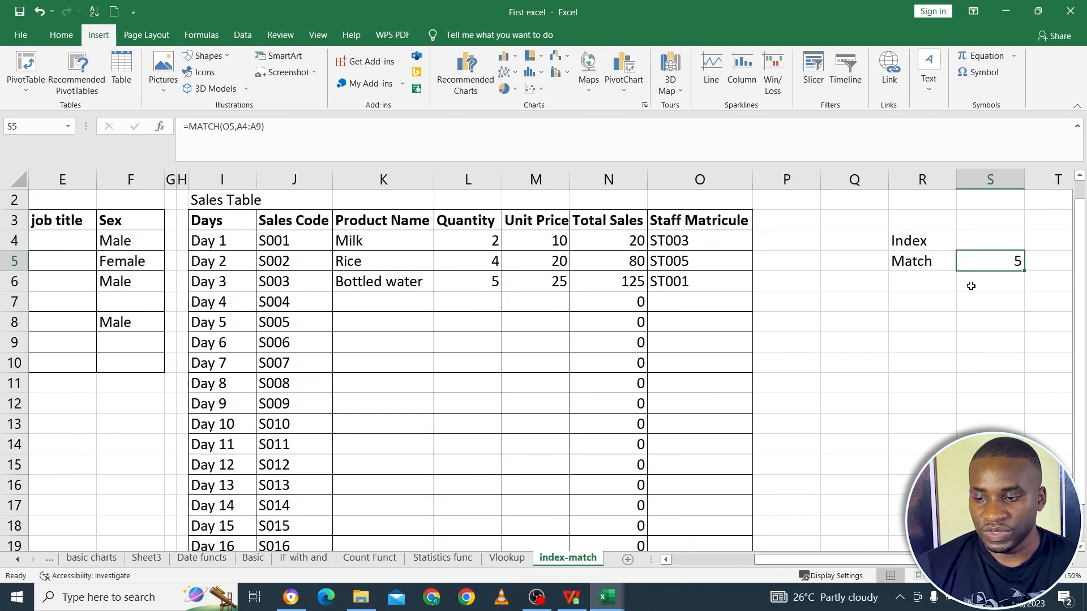
Enter an INDEX formula in S4 with the Staff Table's Sex column F4:F10 as the array and 5 as the row number
click(982, 241)
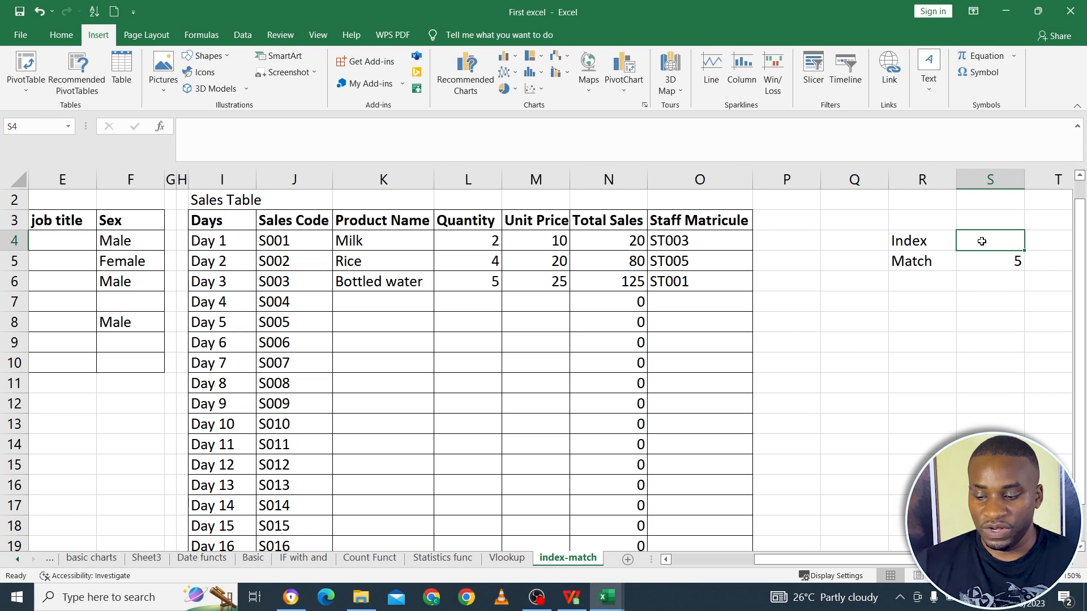
text(=)
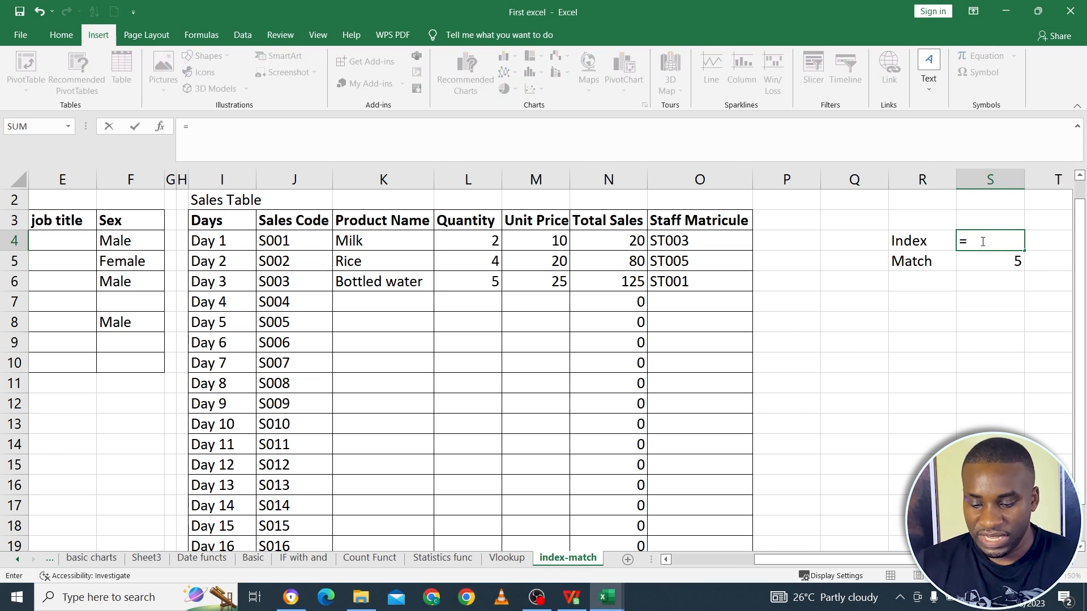
text(in)
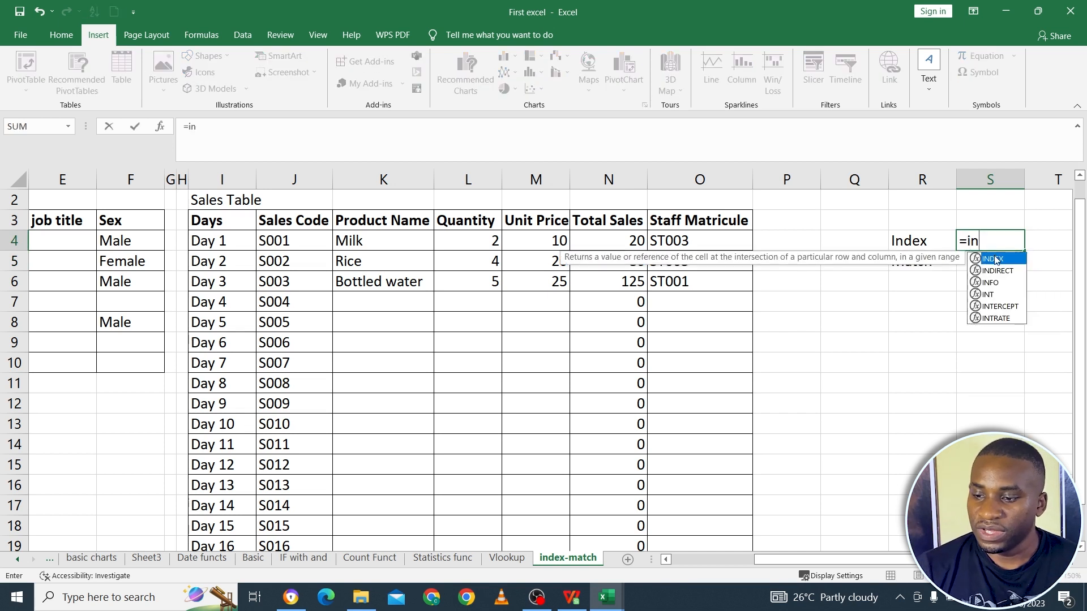
double_click(995, 260)
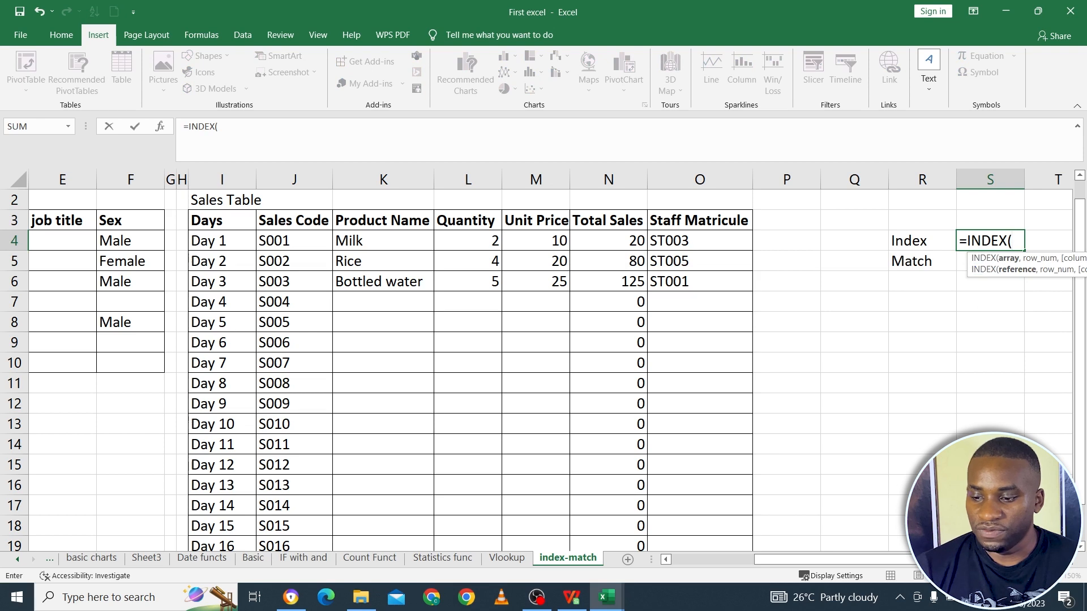
scroll(1006, 416, right, 4)
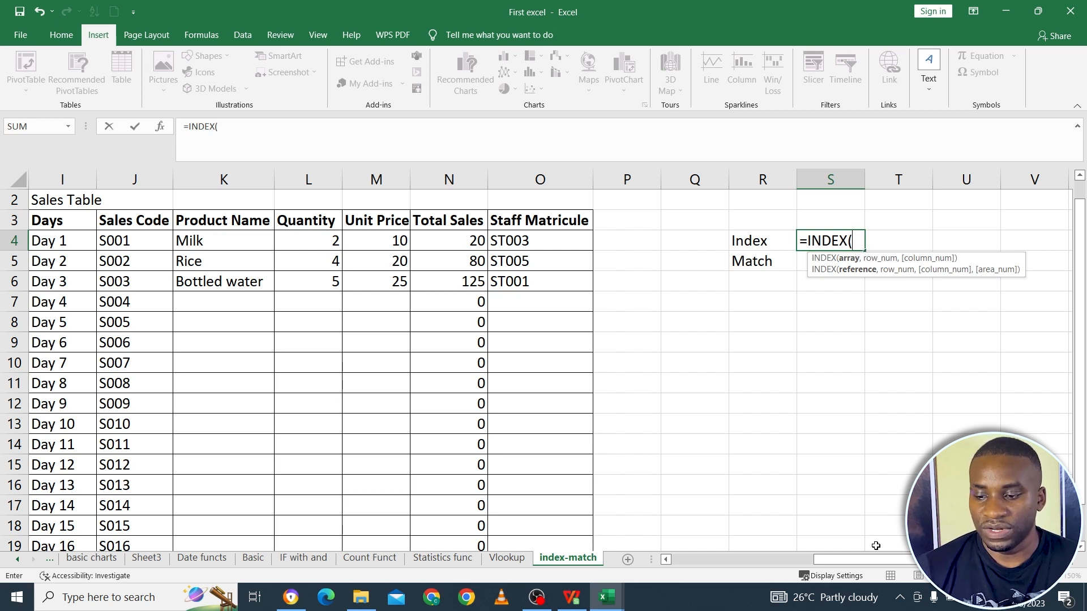
drag(878, 563, 669, 572)
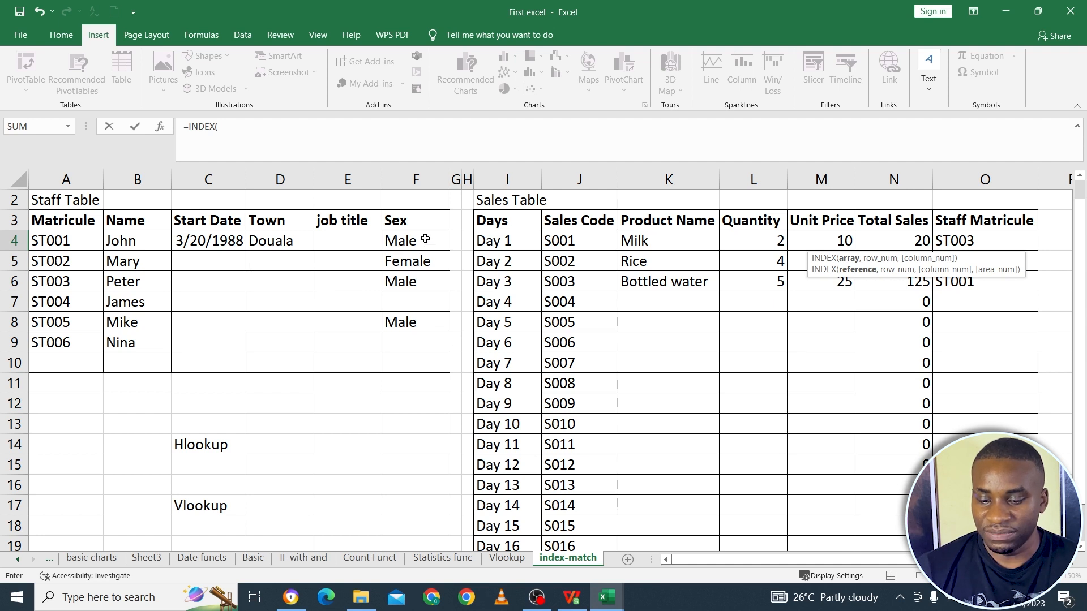
drag(414, 240, 414, 364)
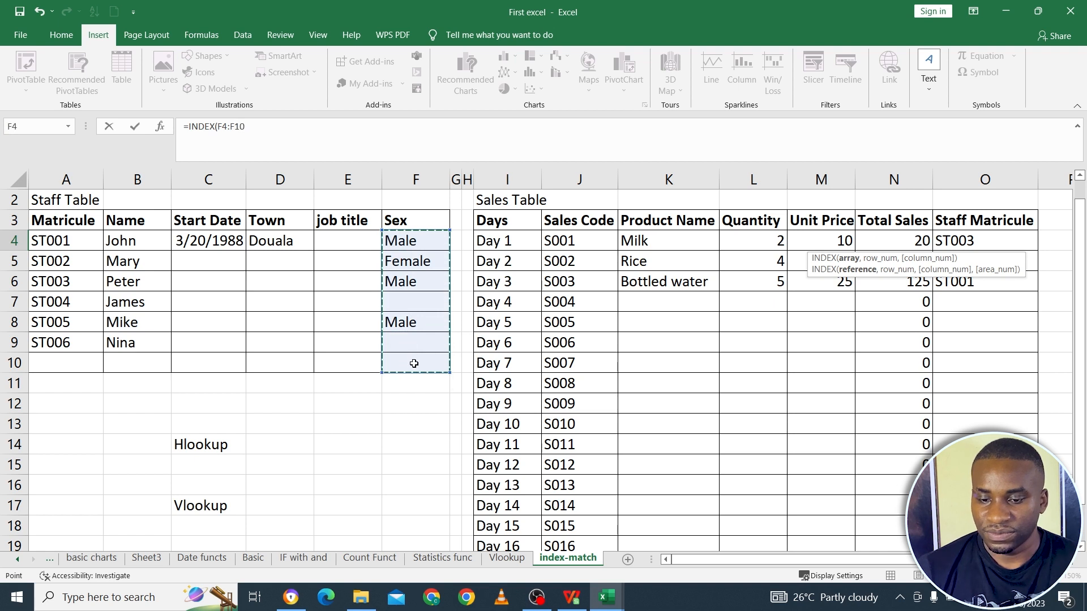
click(253, 129)
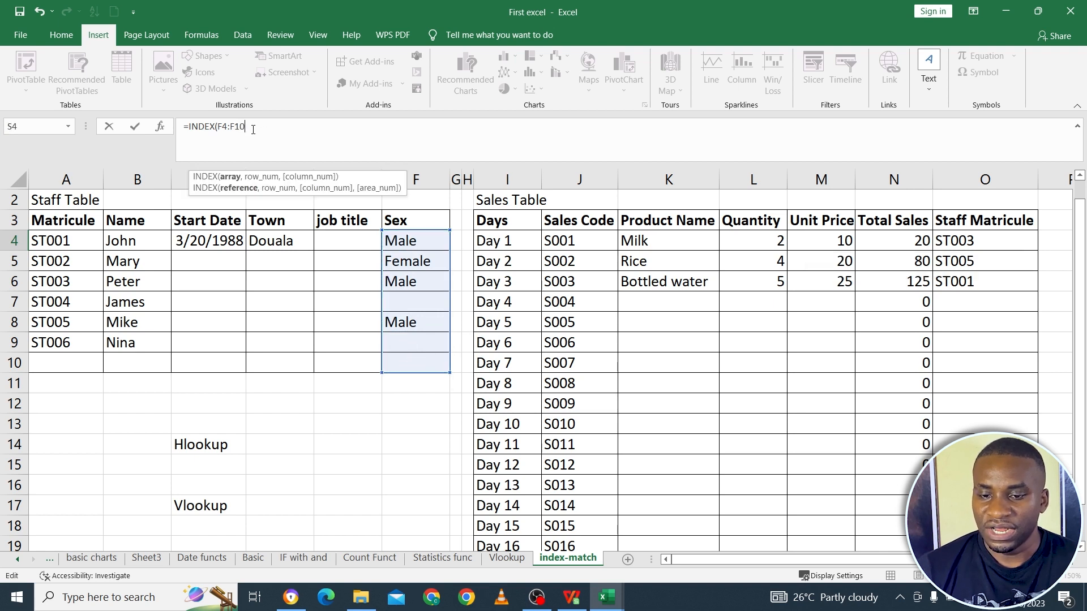
text(,)
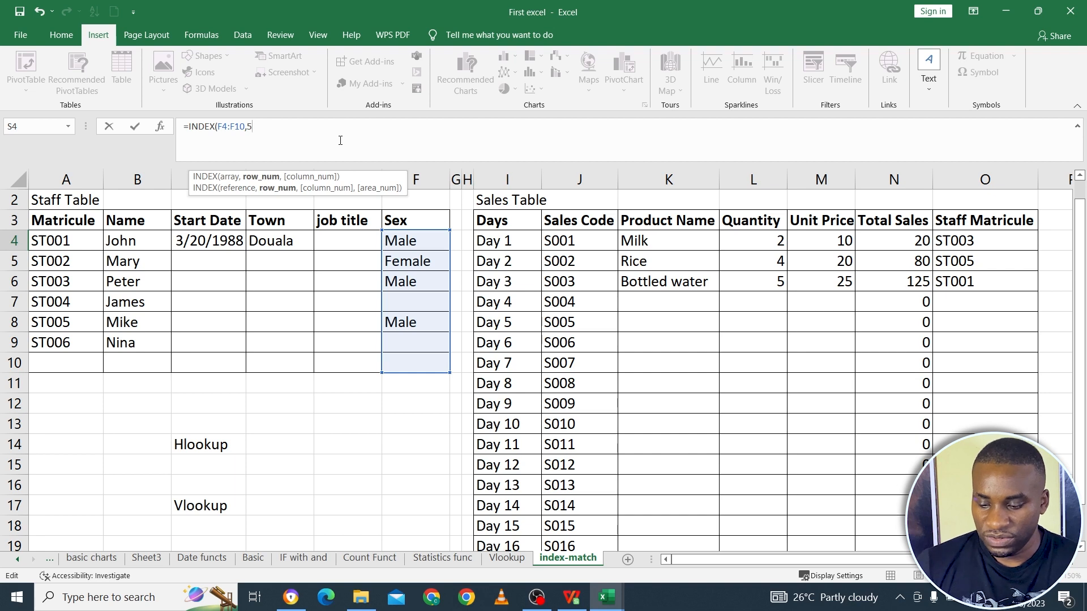
text(5))
key(Return)
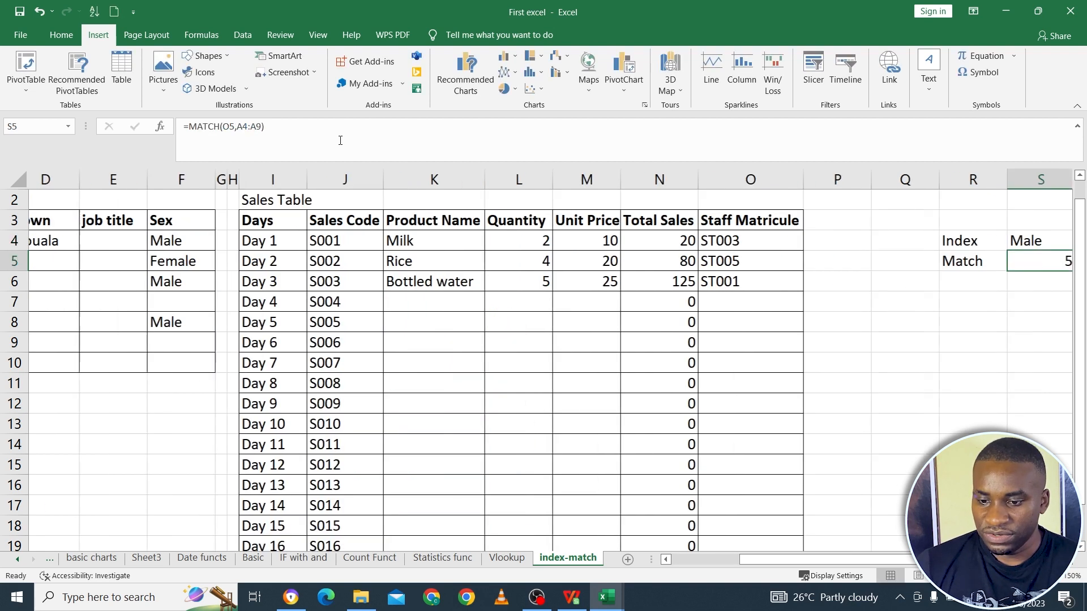
Check the INDEX formula in S4 and the MATCH formula in S5 against the Staff Table and the matricule in O5
click(1017, 236)
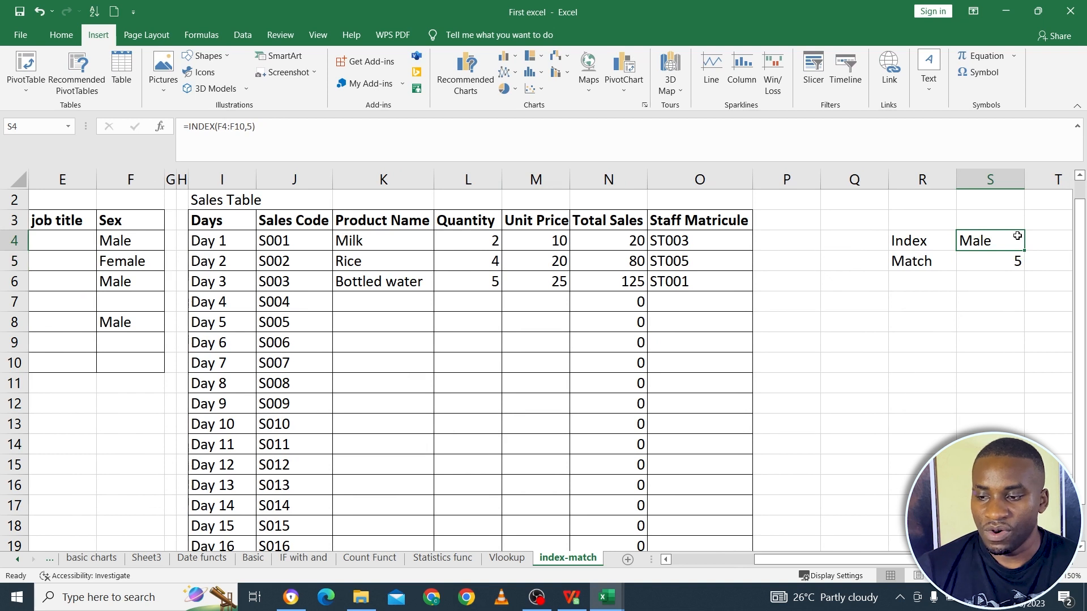
click(937, 268)
click(1008, 261)
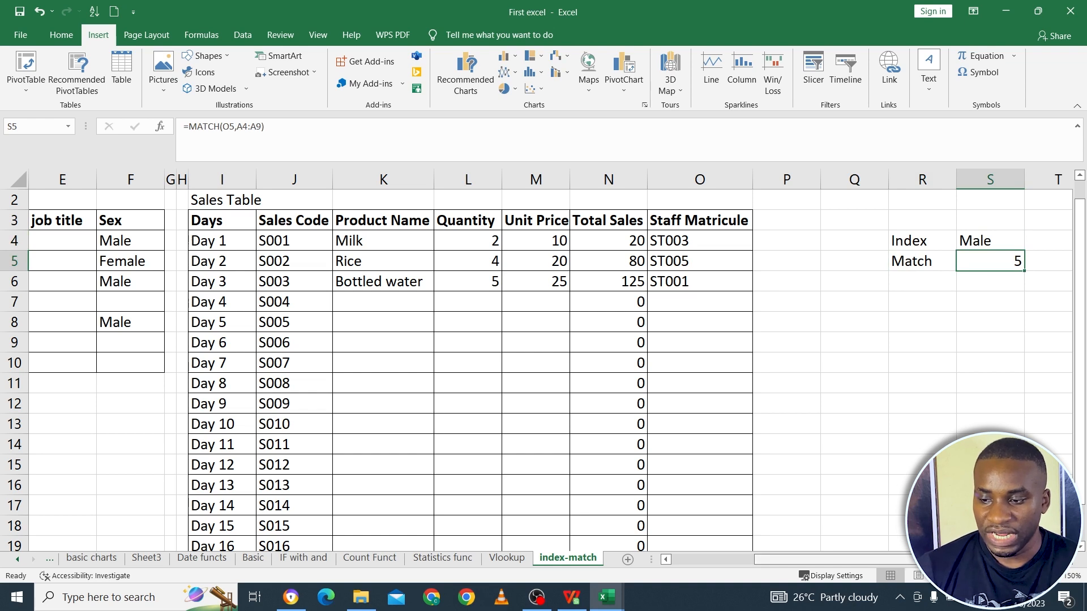
scroll(843, 558, left, 2)
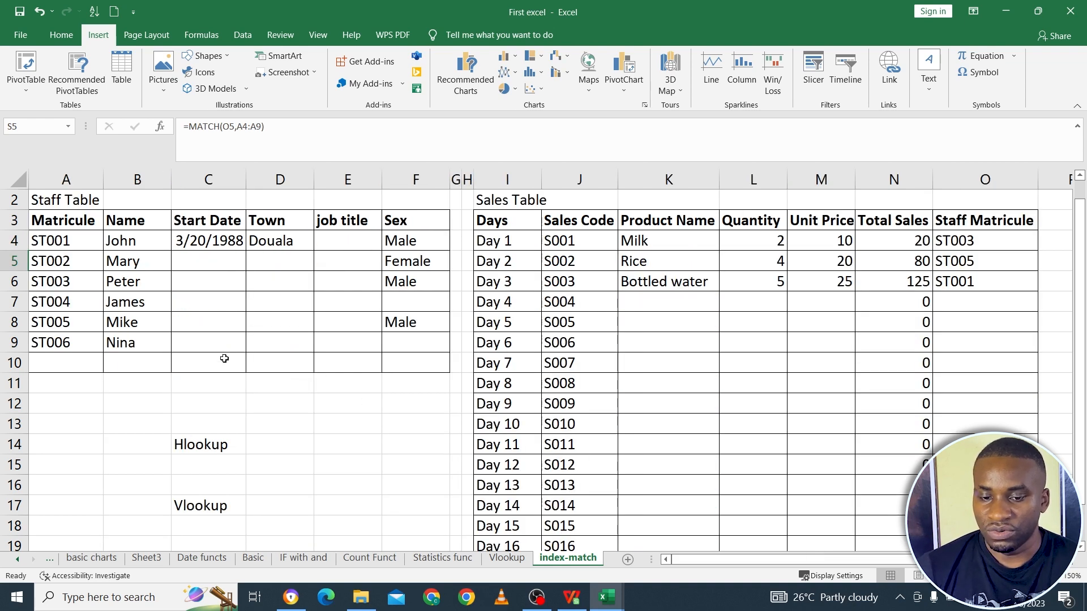
drag(738, 560, 878, 561)
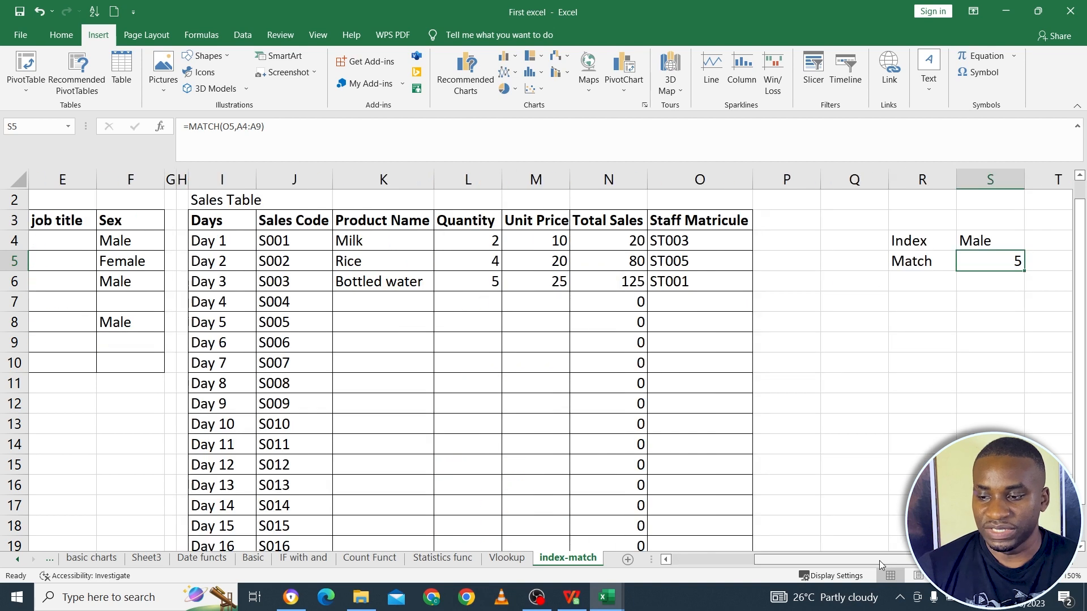
click(724, 258)
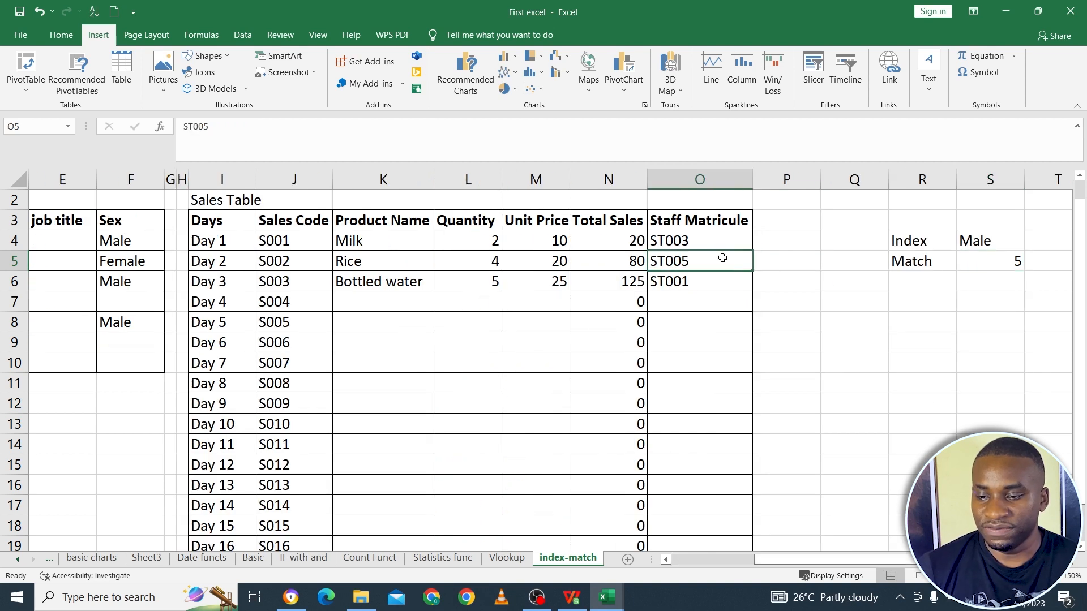
Change the lookup value of the MATCH formula in S5 to O4
click(969, 270)
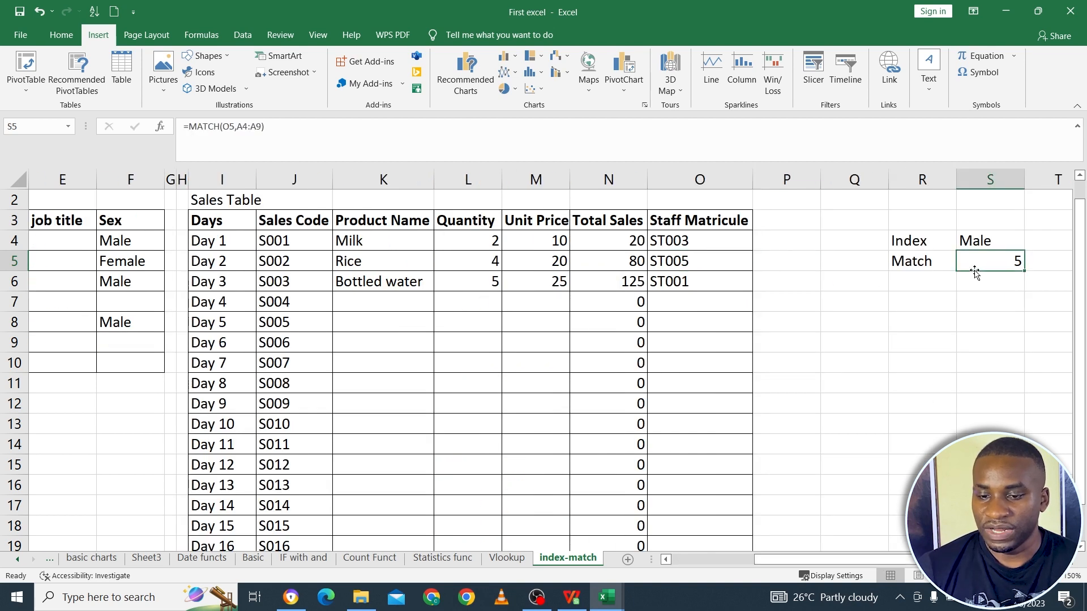
click(565, 133)
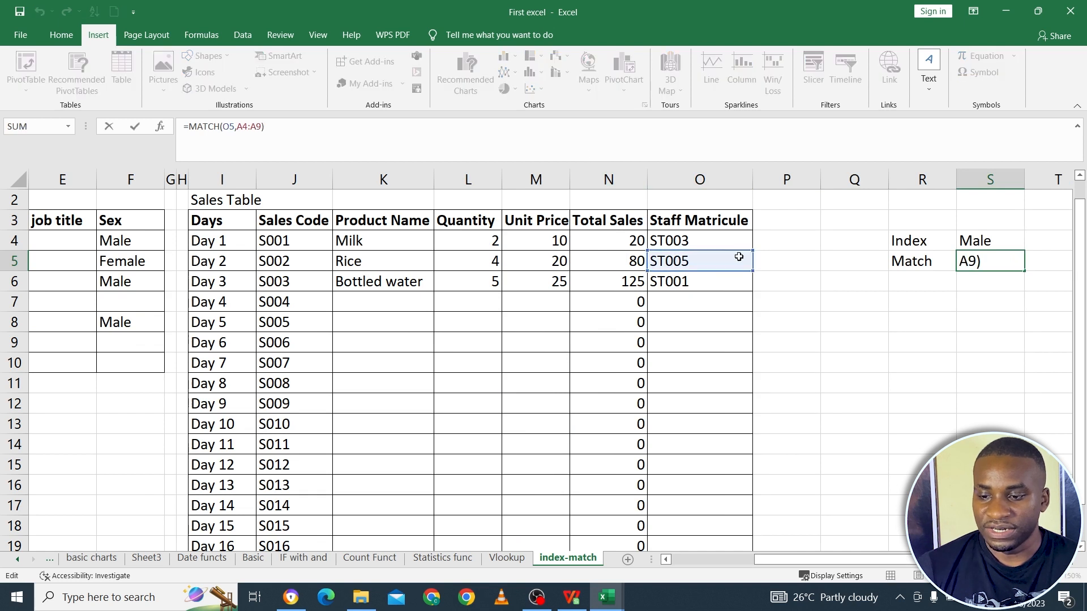
drag(739, 273, 730, 240)
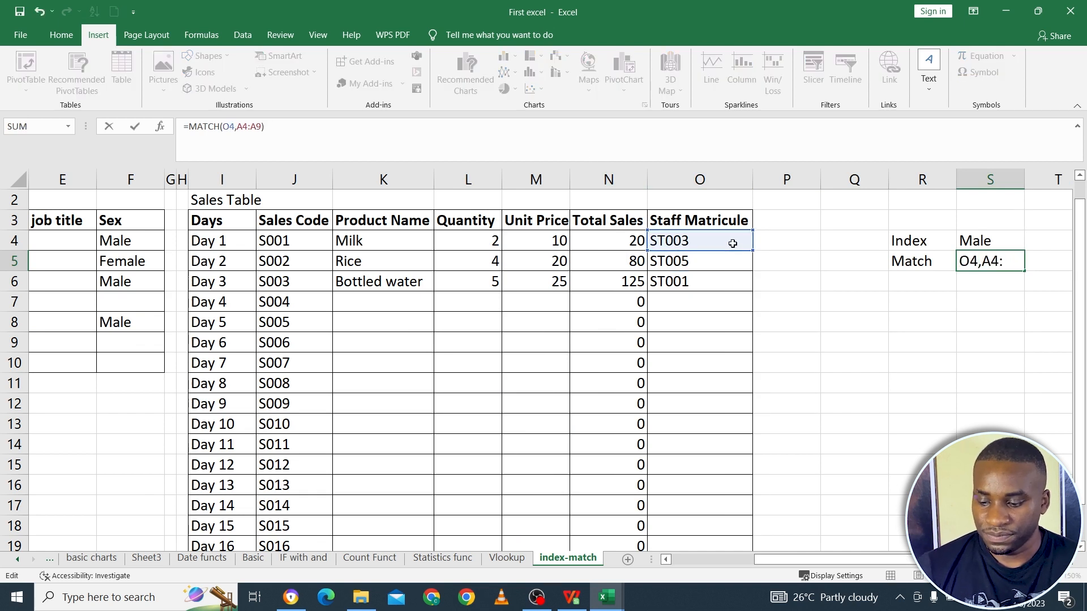
key(Return)
click(1018, 261)
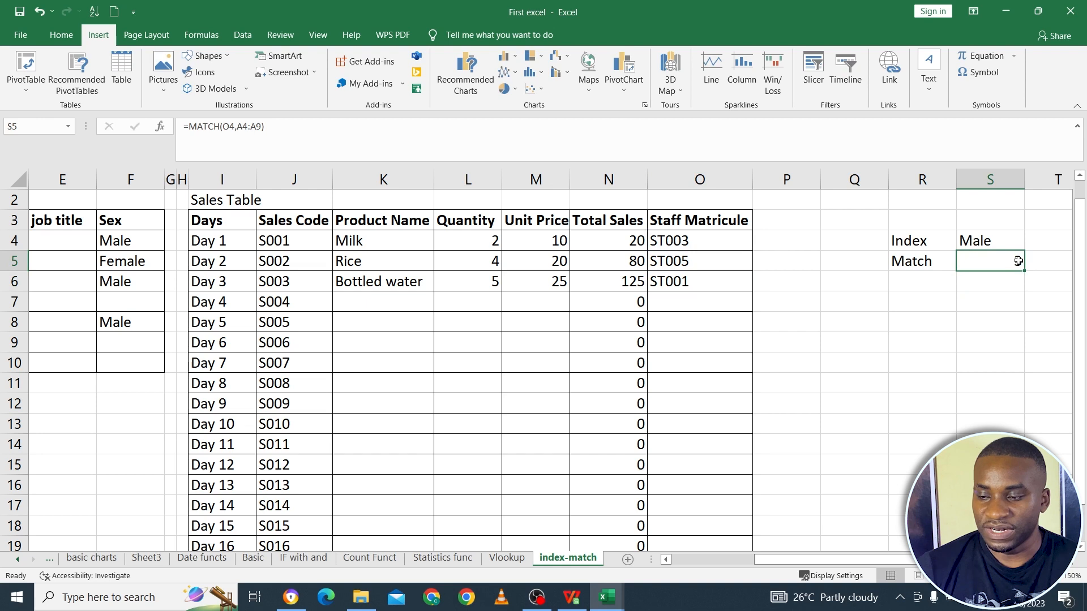
Count down the Staff Table's matricules from ST001 to ST003 to check the MATCH result
drag(899, 558, 799, 566)
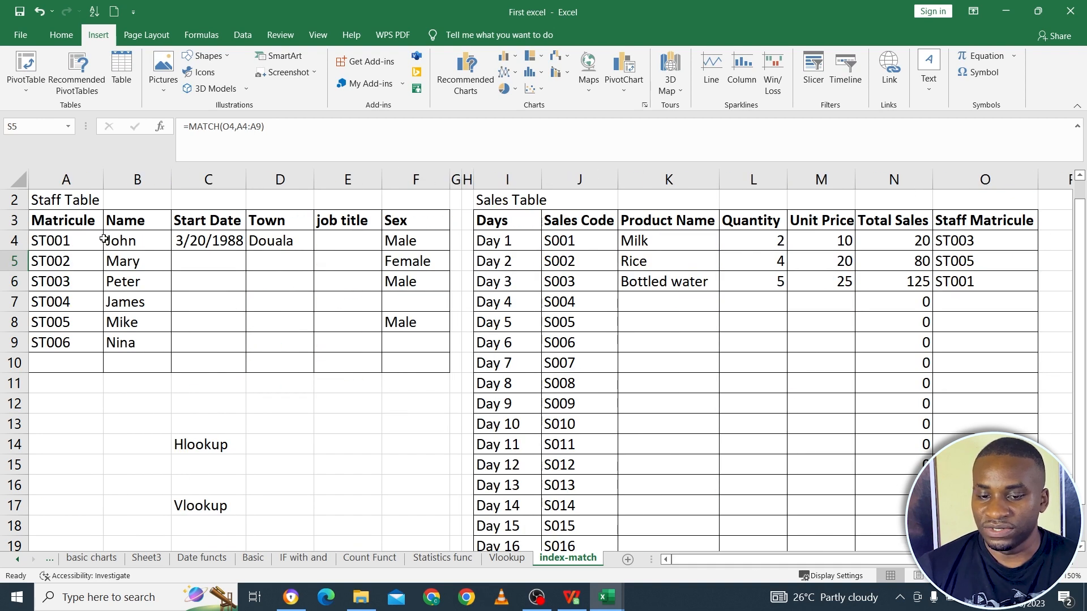
click(72, 238)
click(75, 262)
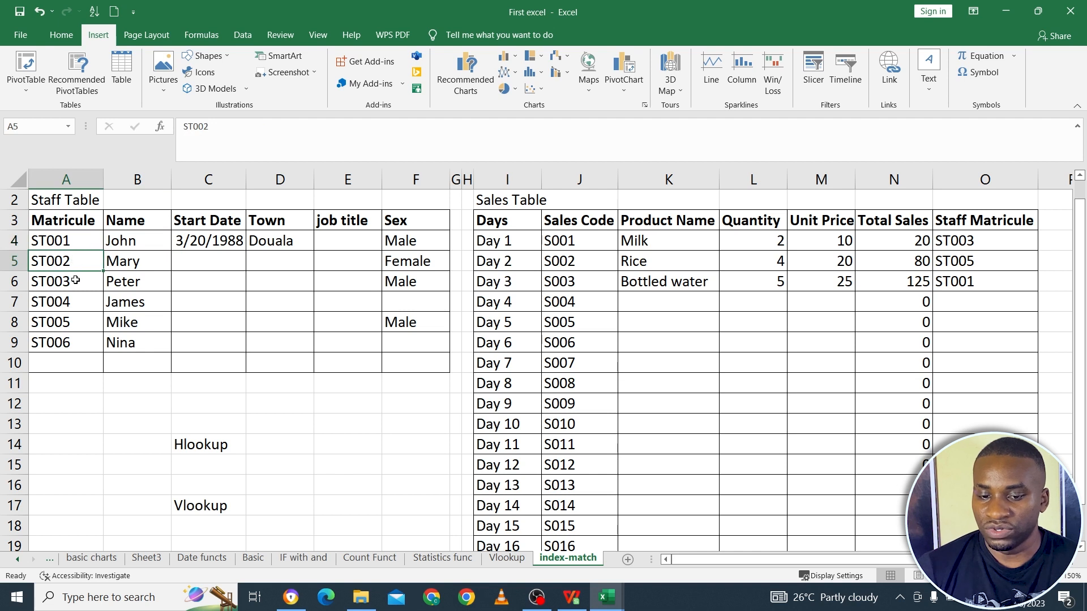
click(75, 282)
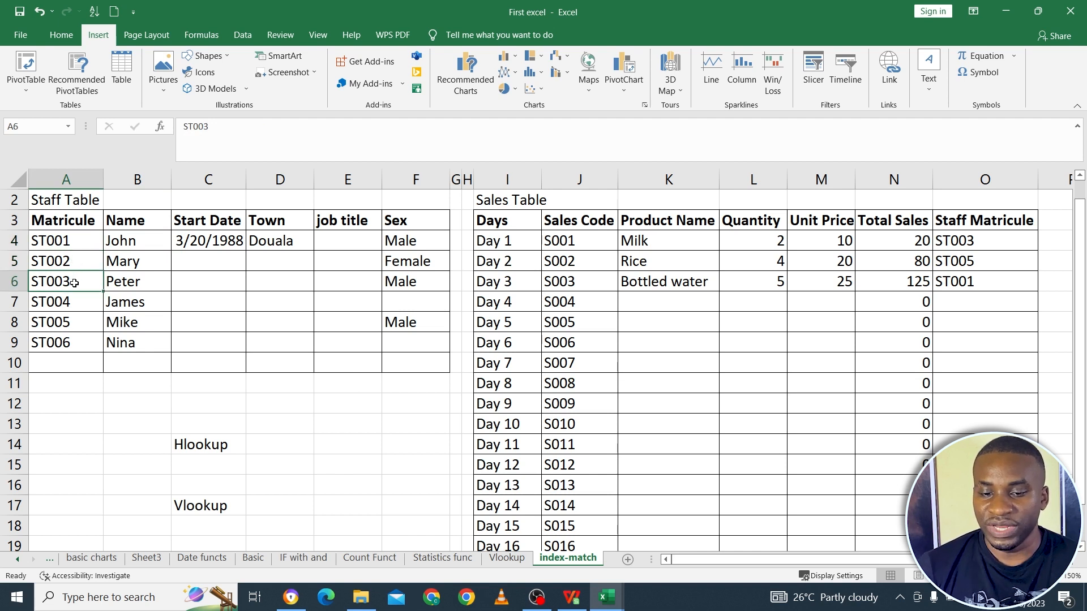
Highlight the Staff Table's Sex, Name and Town columns in turn as possible arrays for INDEX
click(417, 225)
drag(417, 225, 414, 359)
drag(151, 215, 150, 363)
drag(271, 228, 267, 362)
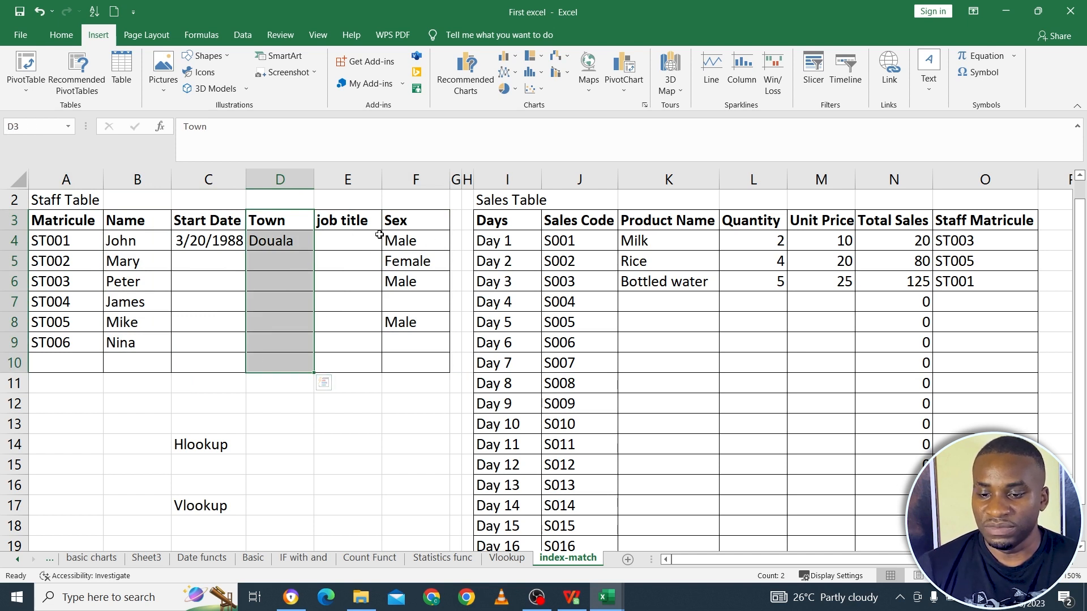
Count down the Staff Table's Sex column from its header to the third entry in F6
click(429, 224)
click(418, 241)
click(429, 257)
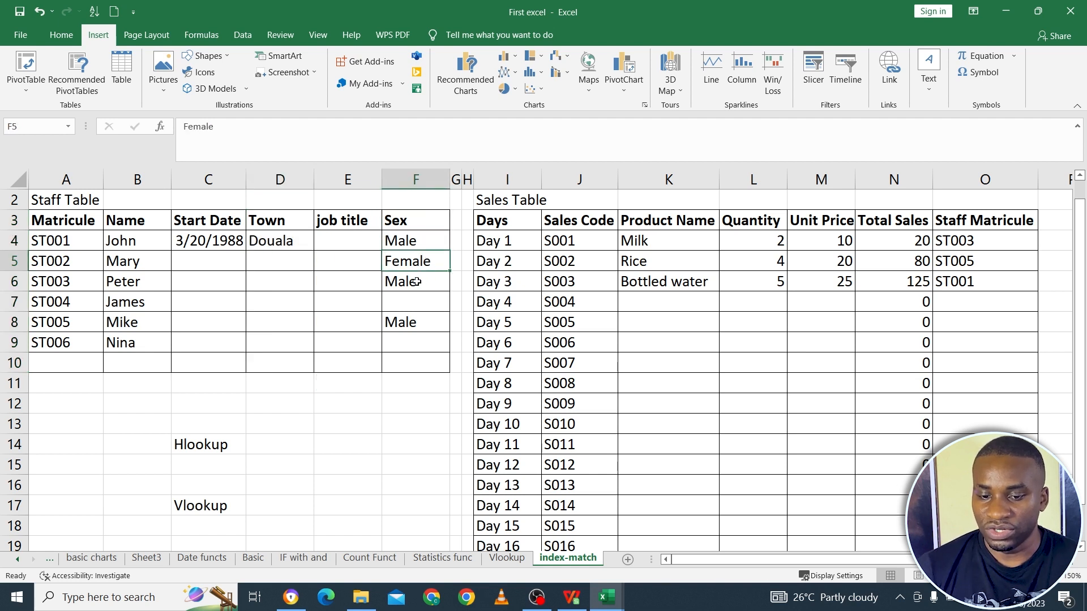
click(416, 282)
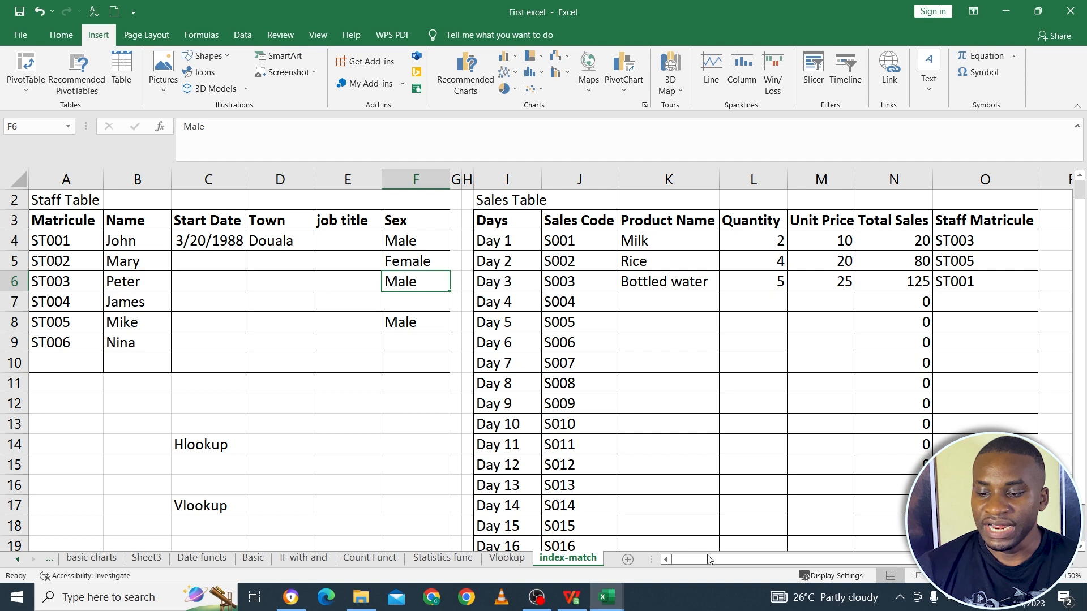
Change the row number of the INDEX formula in S4 to 3
drag(710, 559, 887, 580)
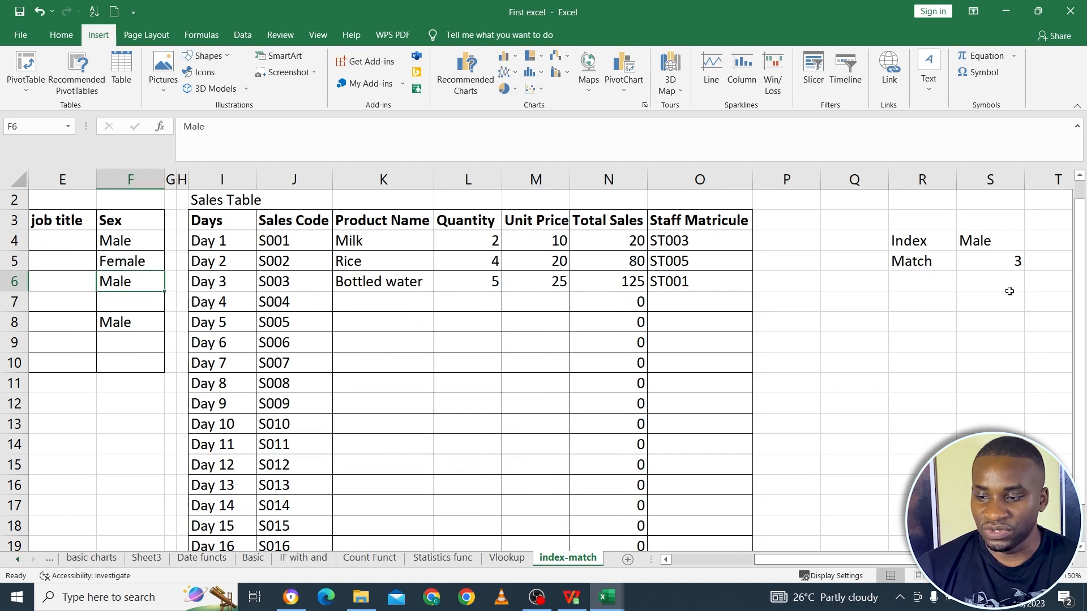
click(998, 243)
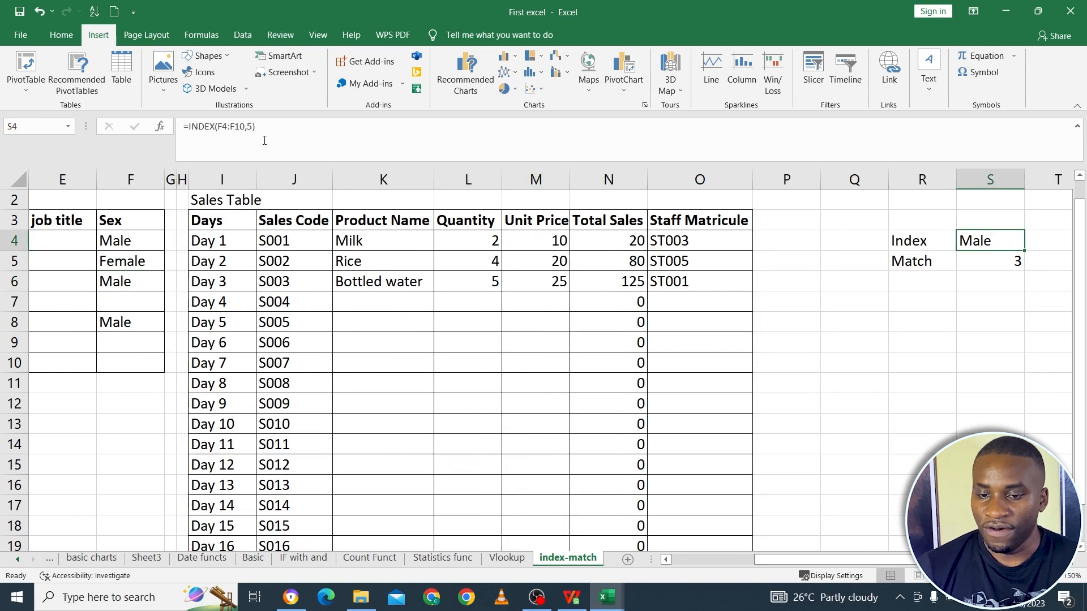
click(250, 130)
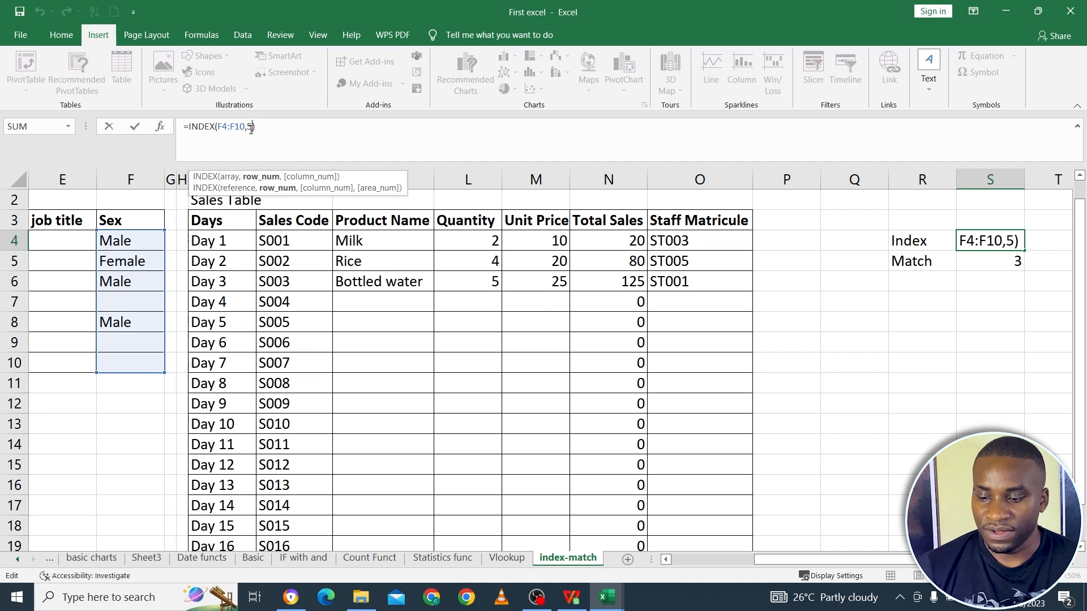
key(BackSpace)
text(3)
key(Return)
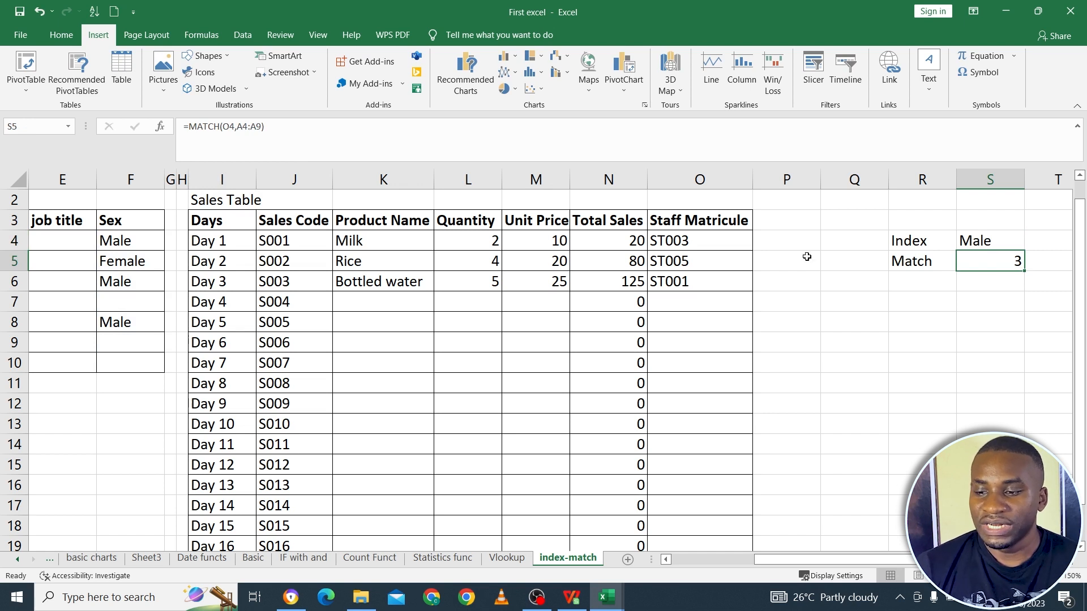
Compare the INDEX formula in S4 with the MATCH formula in S5
click(998, 234)
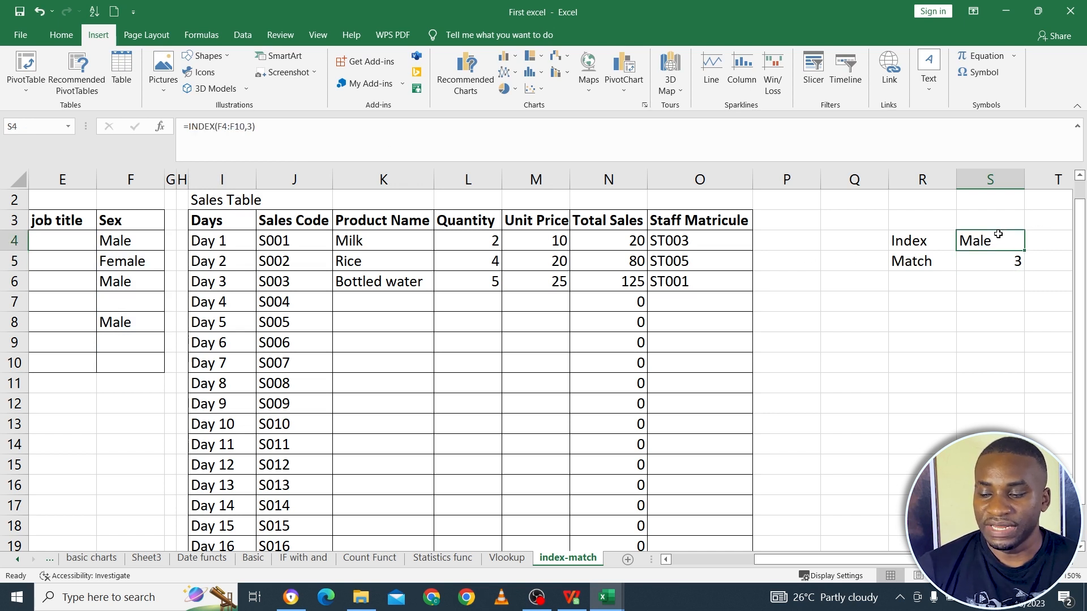
click(997, 259)
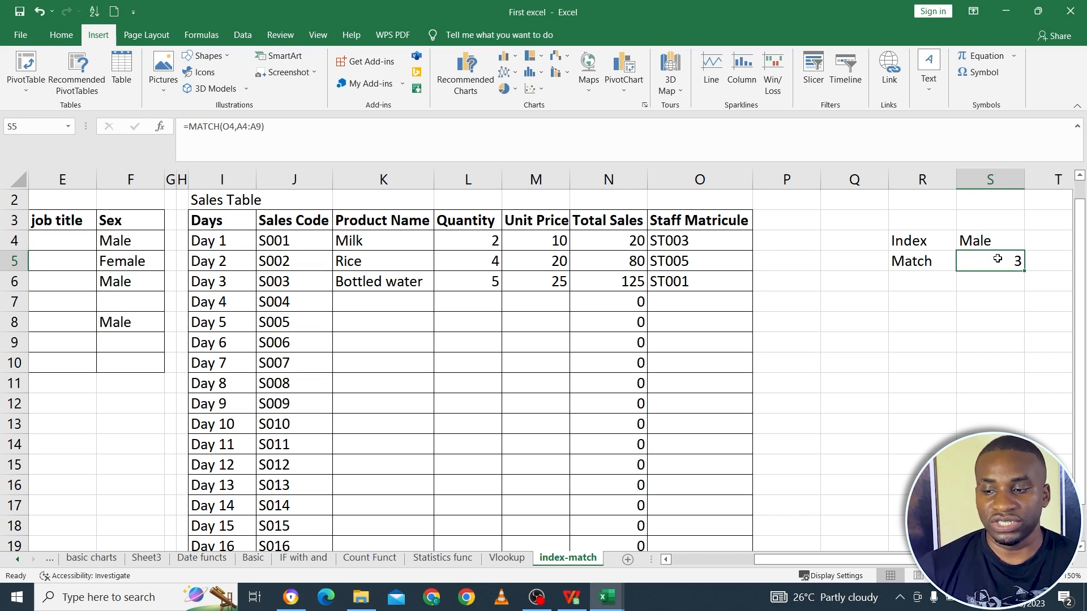
click(903, 302)
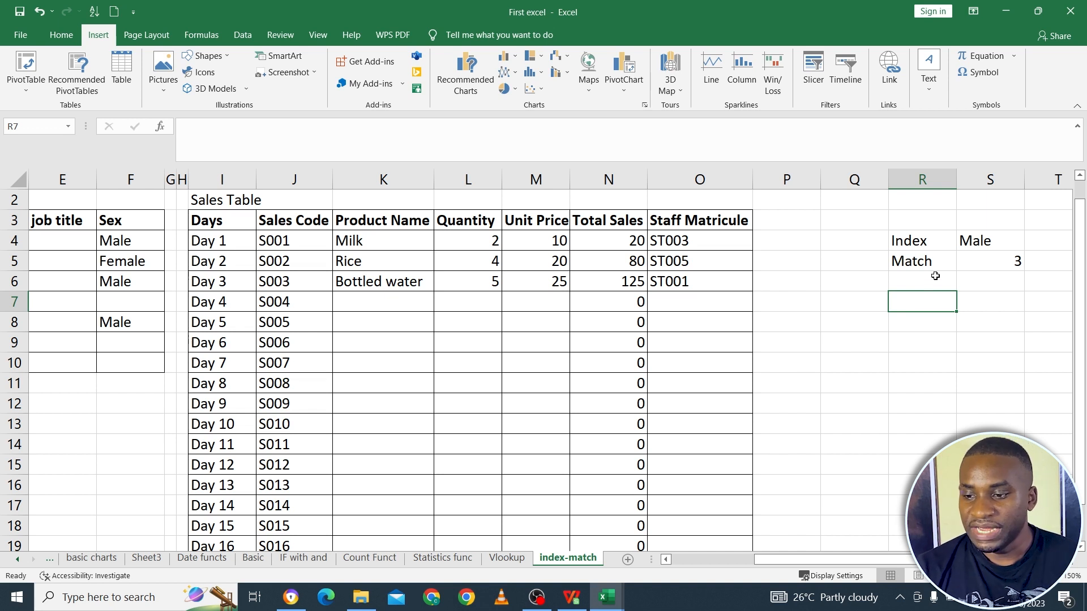
click(967, 242)
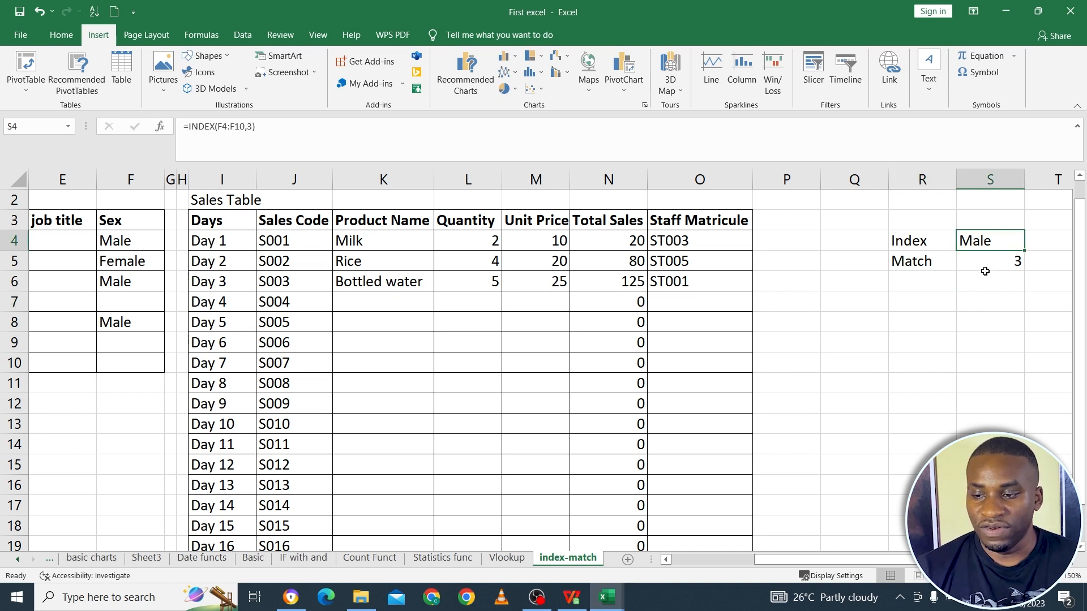
Copy the expression MATCH(O4,A4:A9) from the formula in S5, without its equals sign
click(983, 261)
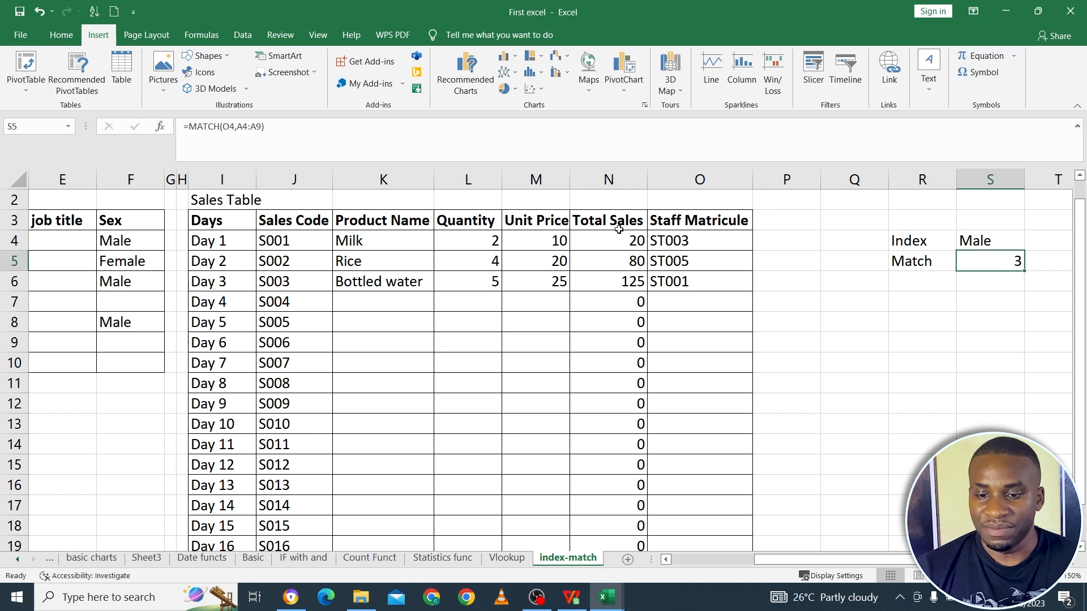
click(278, 137)
drag(274, 138, 190, 129)
key(ctrl+c)
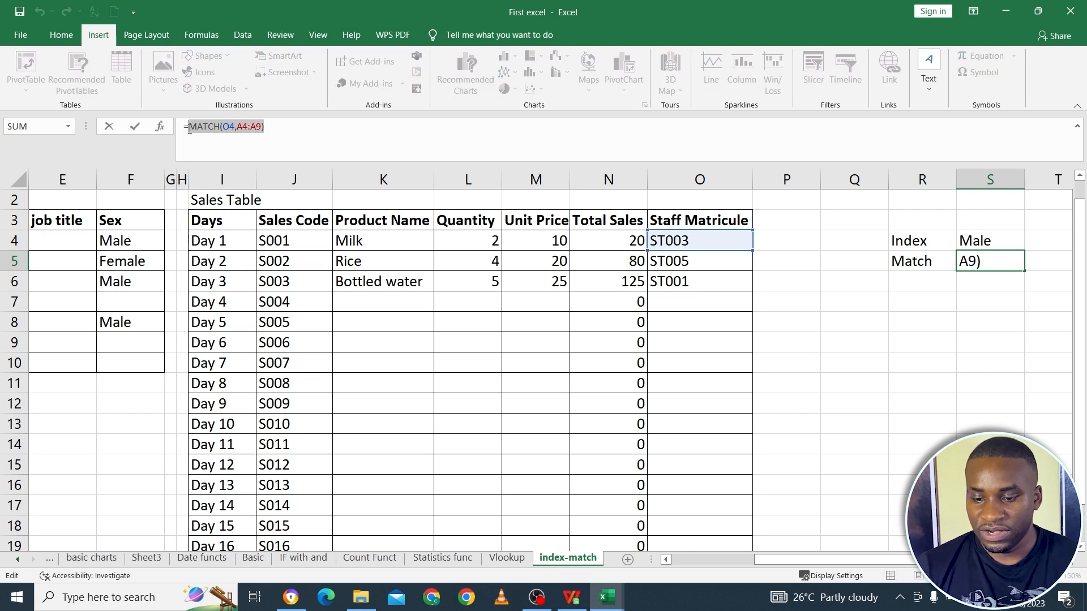
Replace the row number in the INDEX formula in S4 with the copied MATCH(O4,A4:A9)
key(Return)
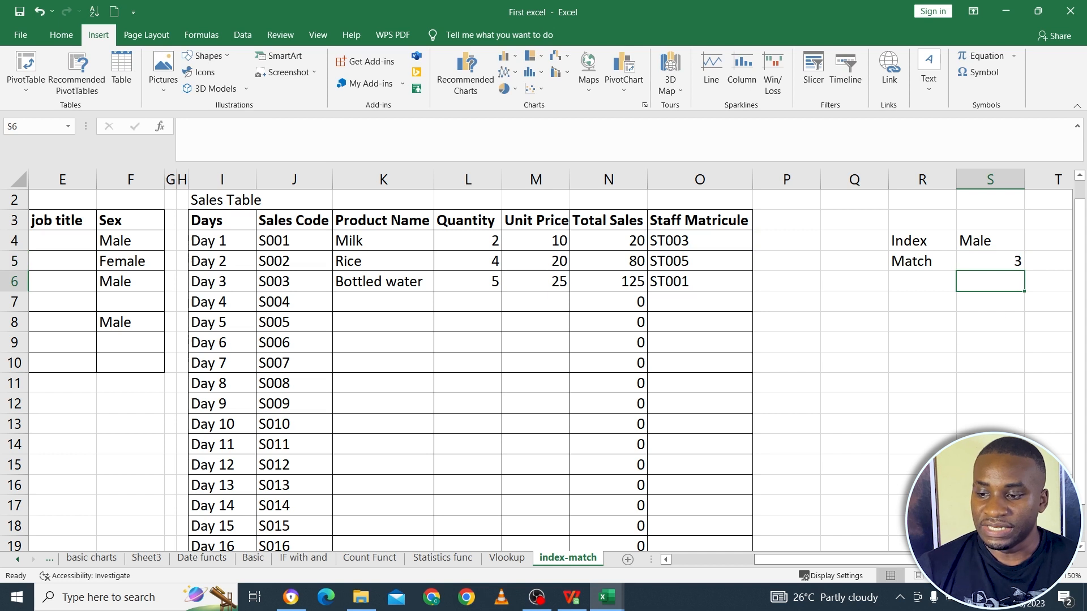
click(996, 249)
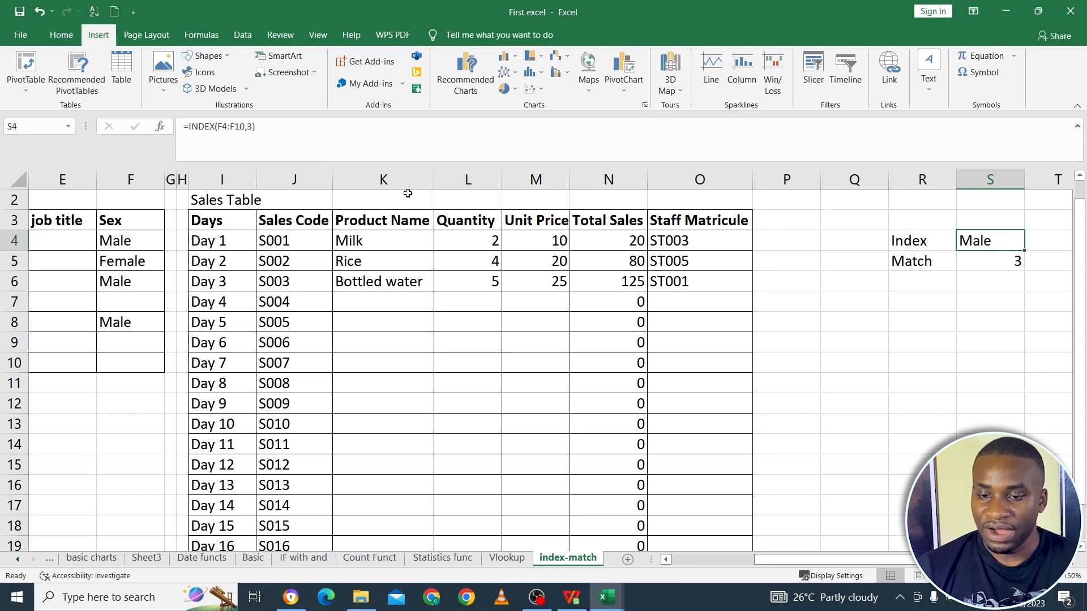
click(253, 126)
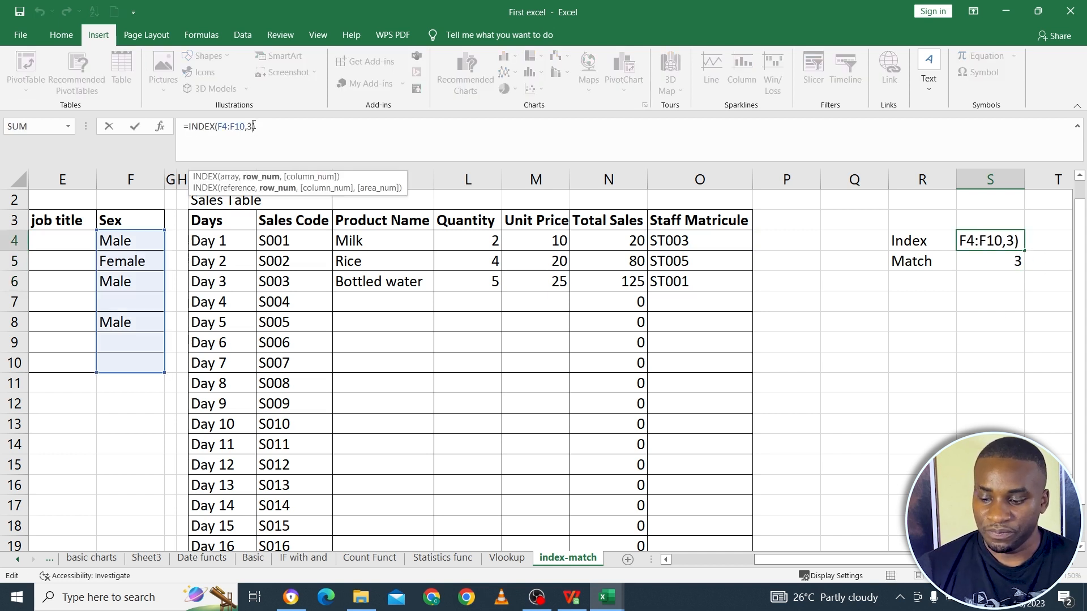
key(BackSpace)
key(ctrl+v)
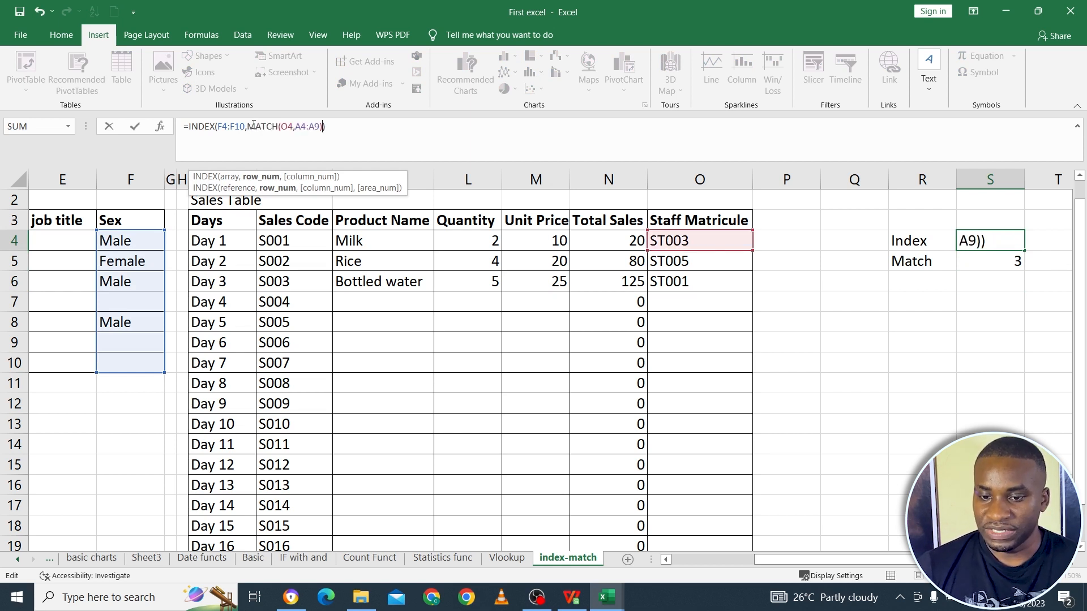
key(Return)
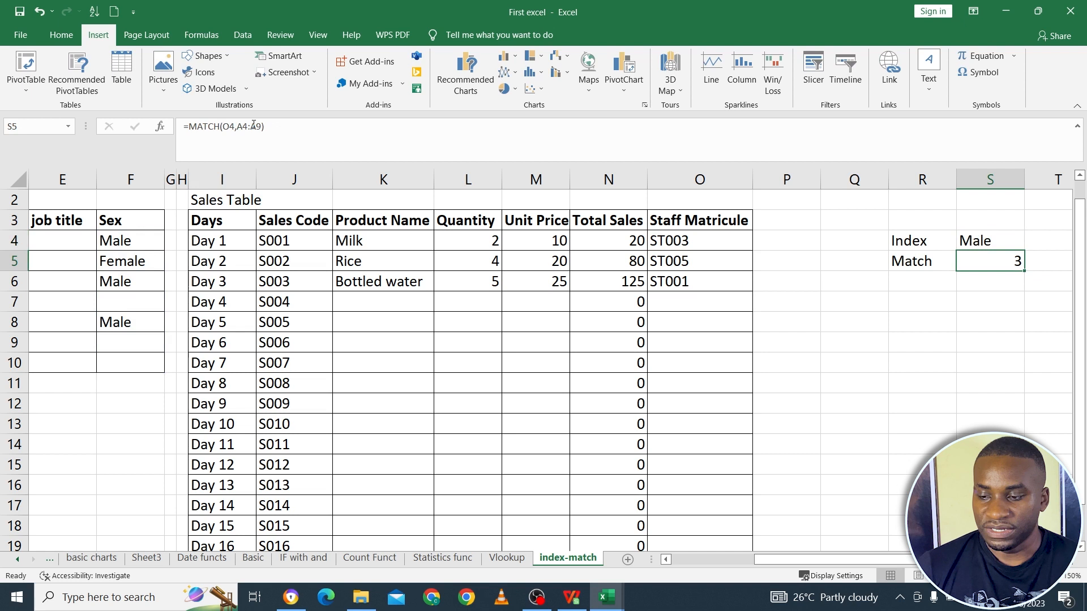
Extend the Index label in R4 to read Index-Match
click(934, 238)
double_click(934, 237)
text(-M)
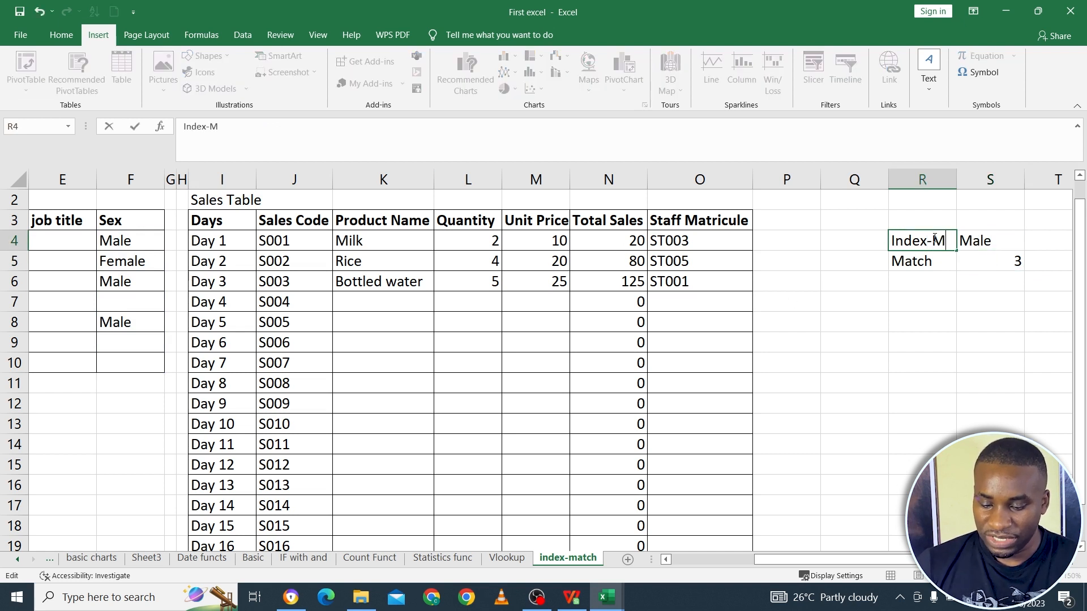
text(atch)
click(924, 302)
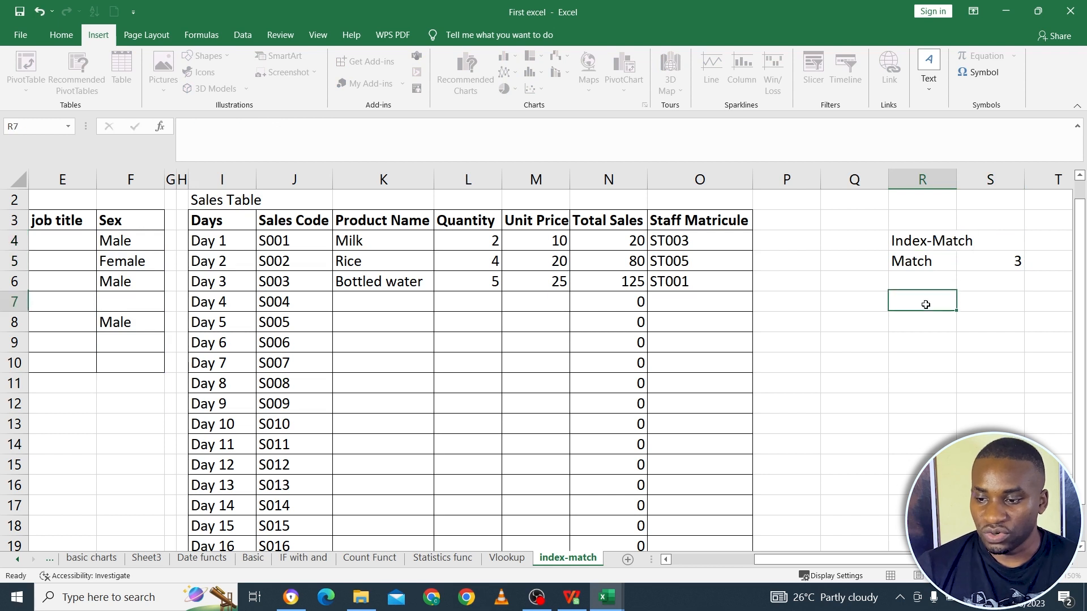
click(912, 319)
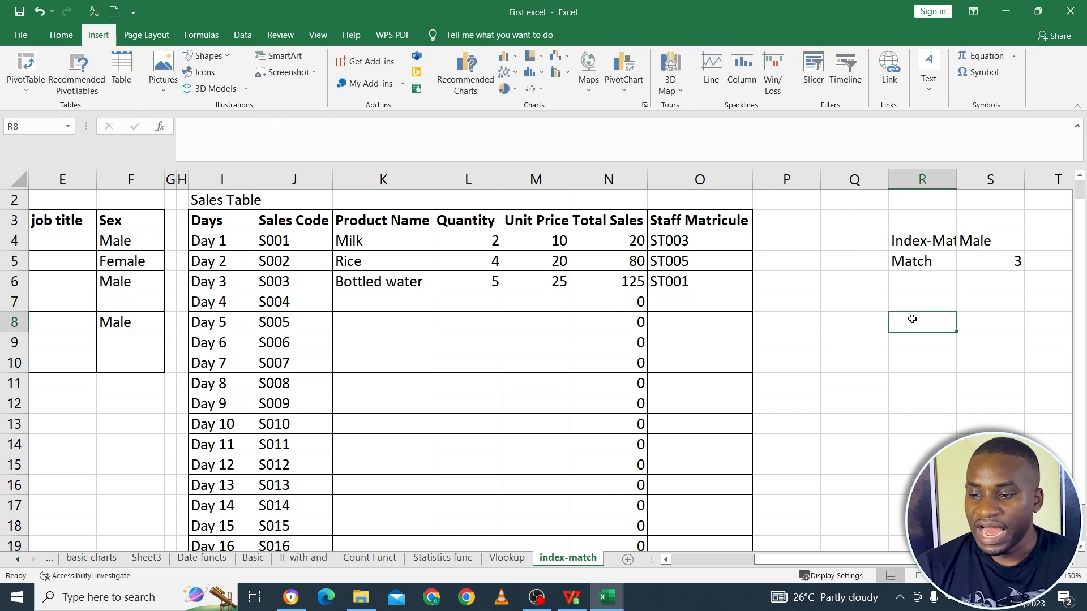
Change the MATCH lookup value inside the S4 formula to O5
click(982, 239)
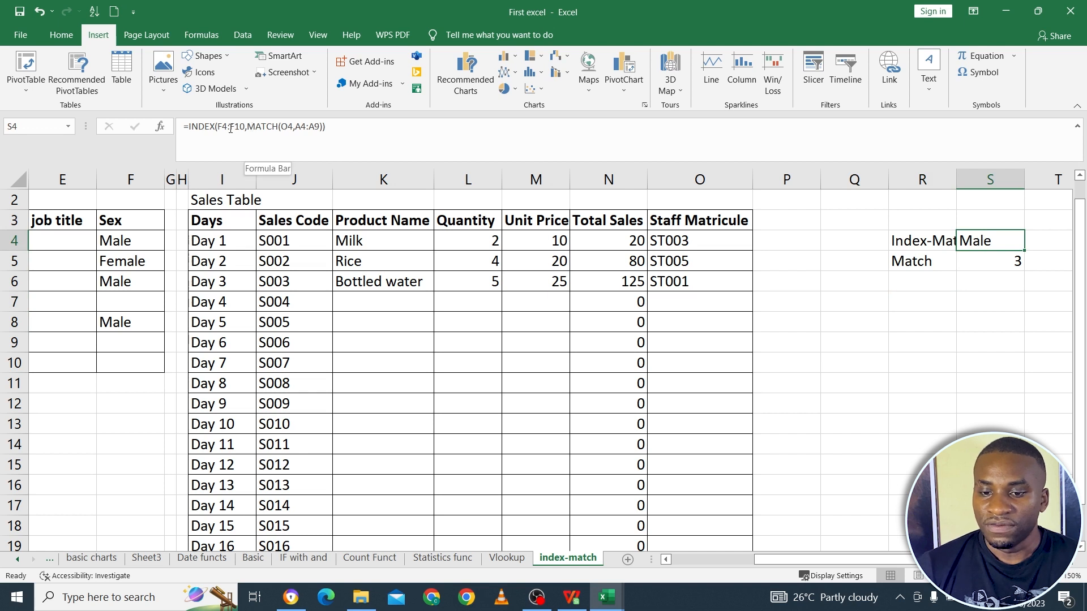
click(289, 130)
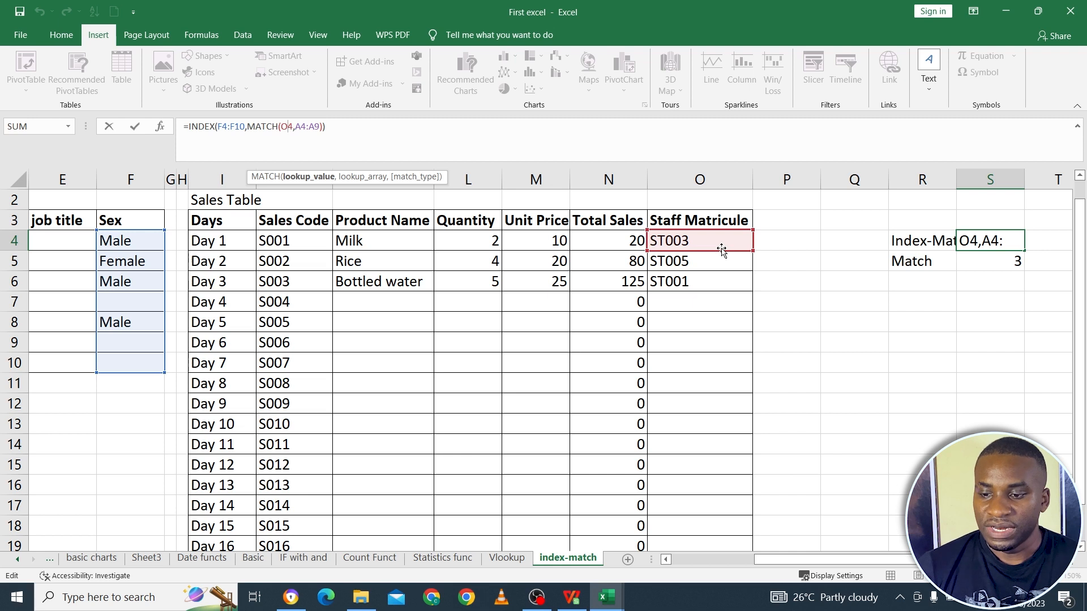
click(680, 262)
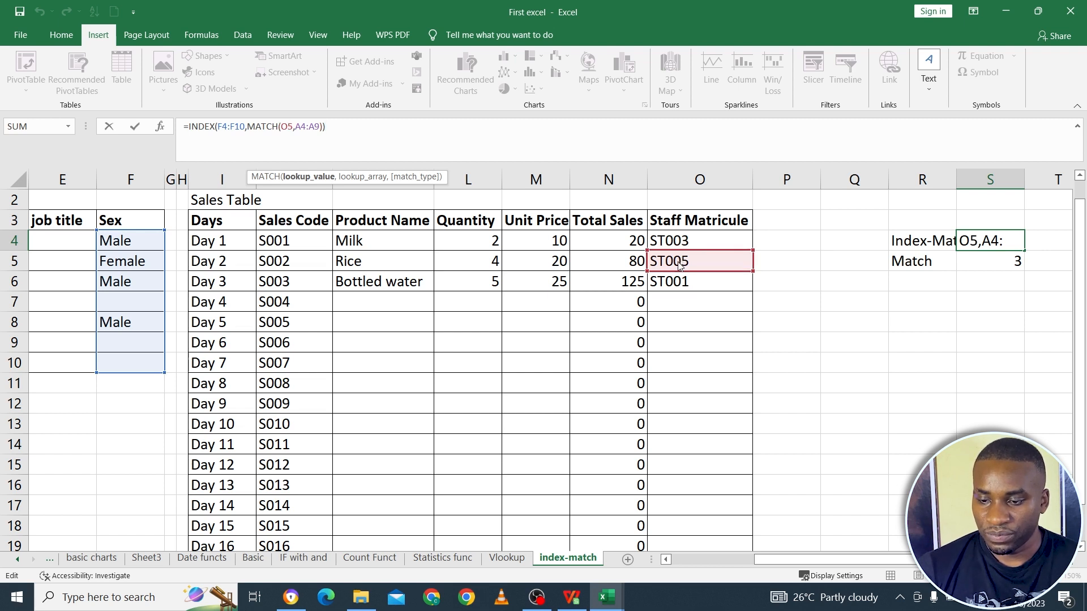
key(Return)
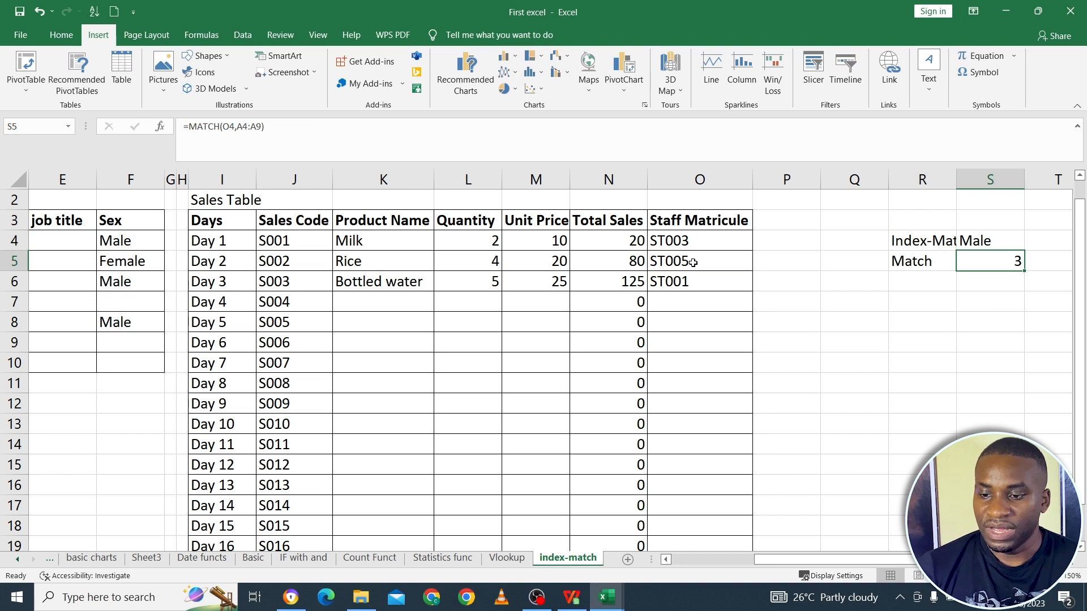
Change the Day 3 Staff Matricule in O6 to ST002
click(693, 262)
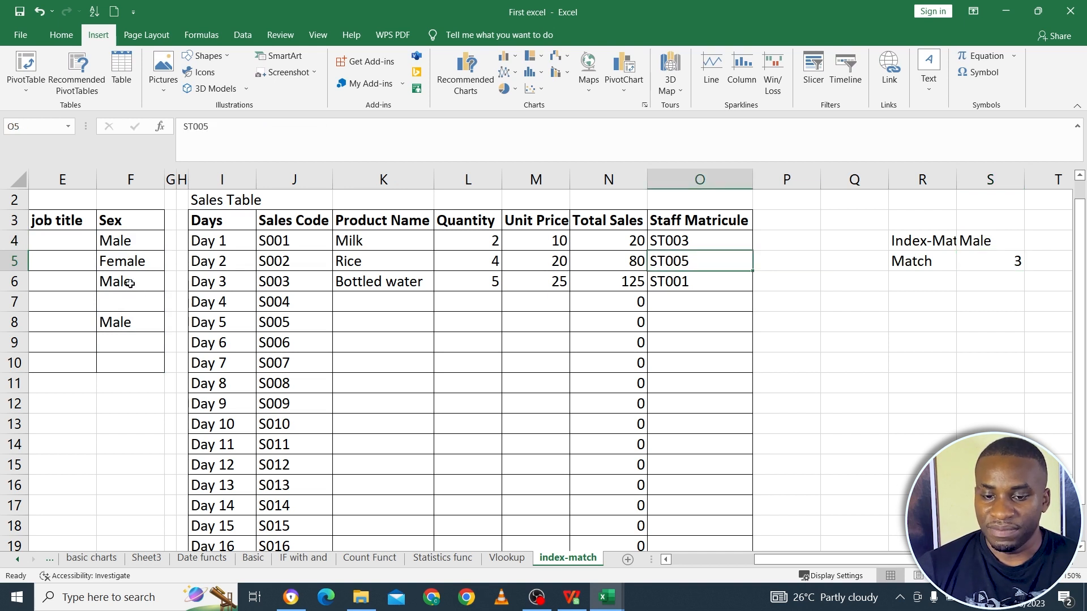
double_click(702, 286)
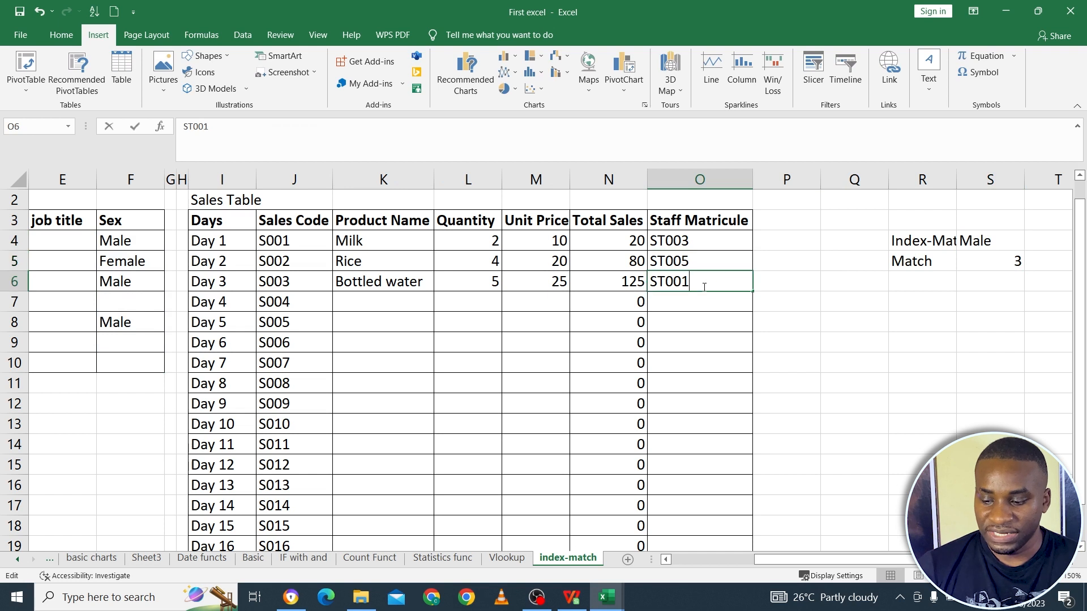
key(BackSpace)
text(2)
key(Return)
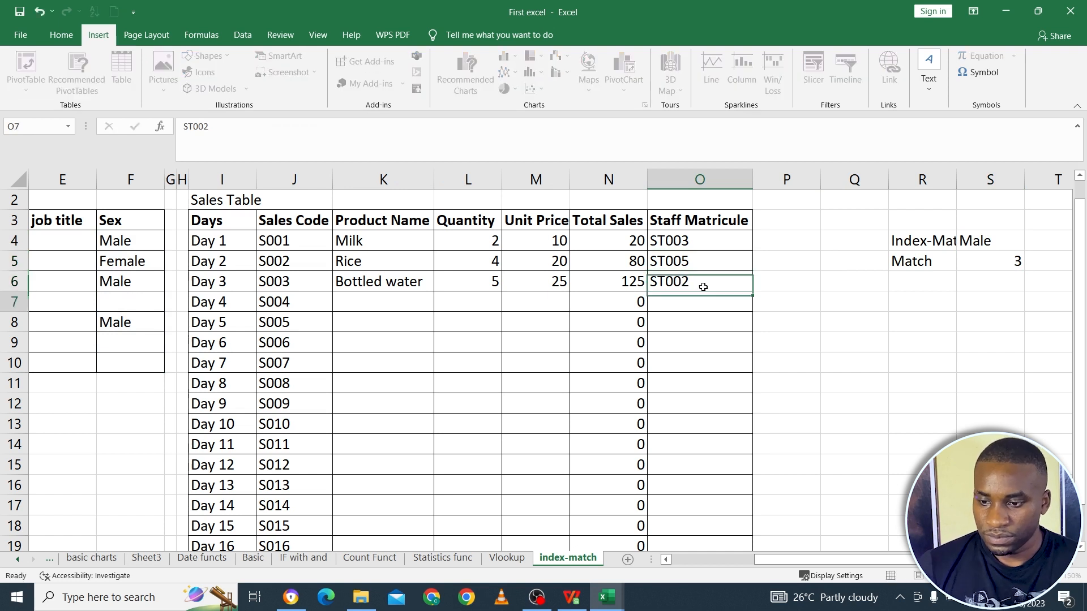
Point the MATCH lookup value in the S4 formula to O6
click(997, 246)
key(F2)
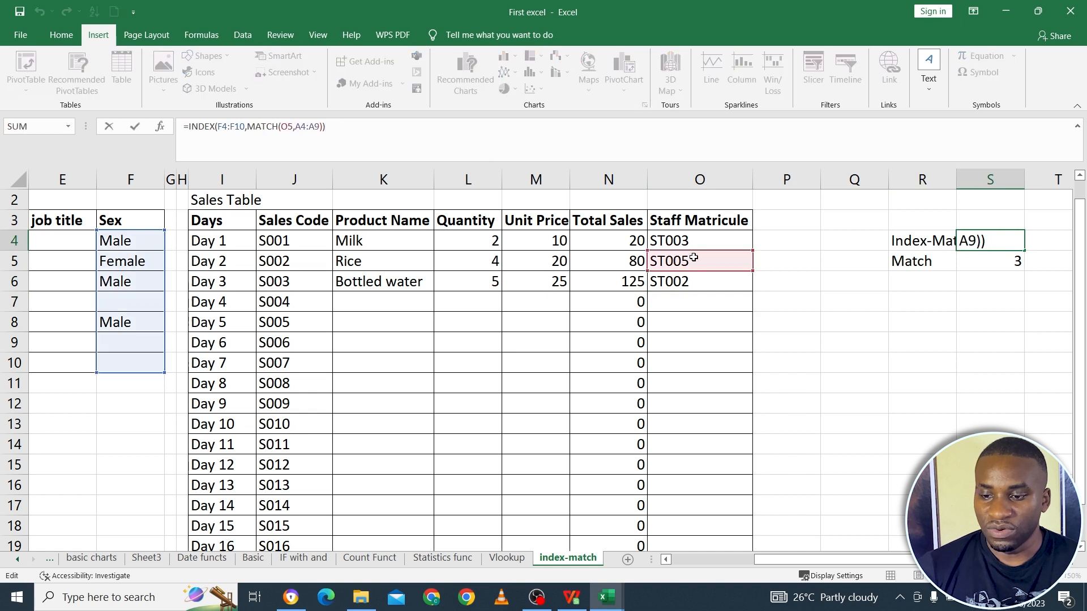
drag(706, 275, 704, 283)
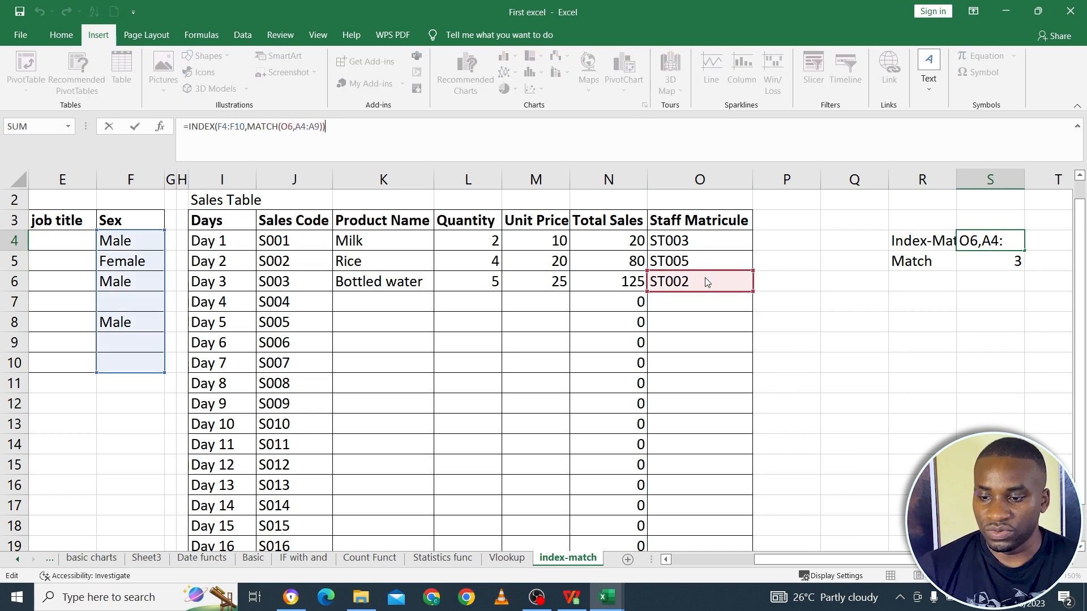
key(Return)
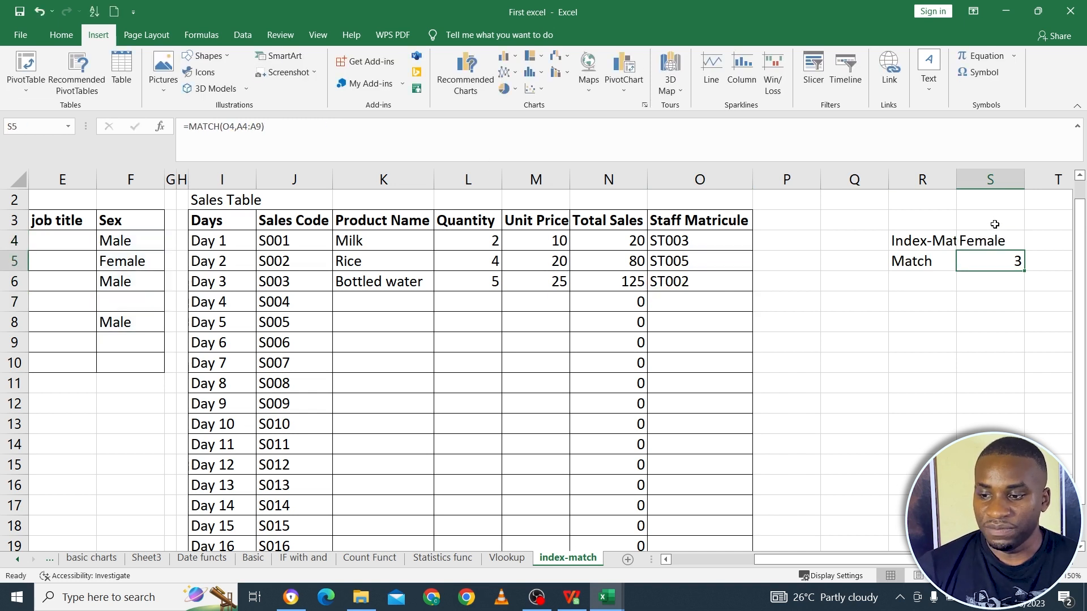
click(996, 237)
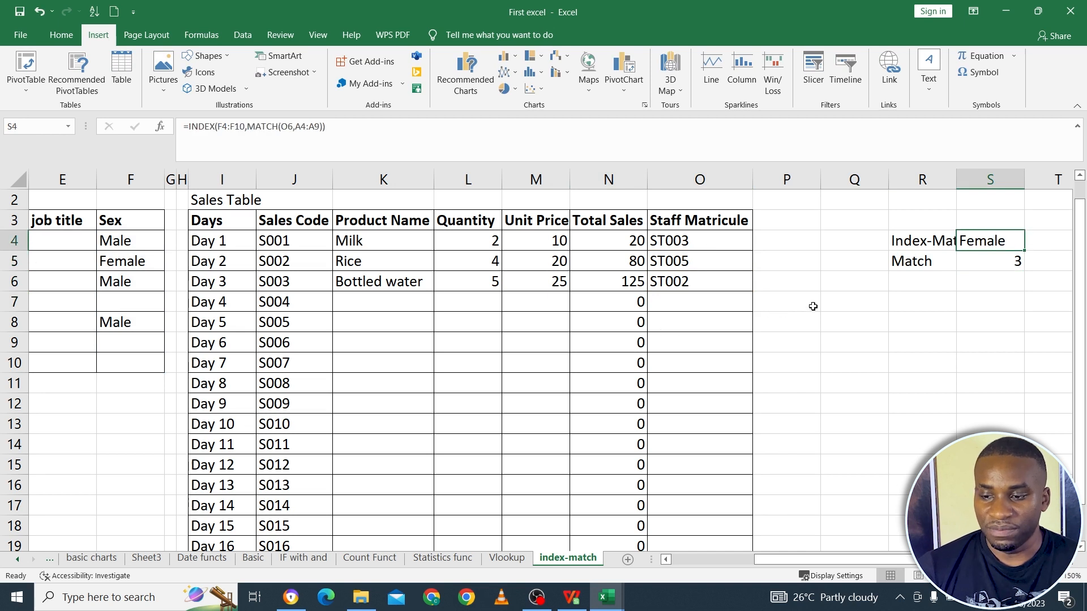
Start a VLOOKUP formula in P6 with O6 as the lookup value and the Staff Table range A3:F10 as the table array
click(788, 284)
text(=vl)
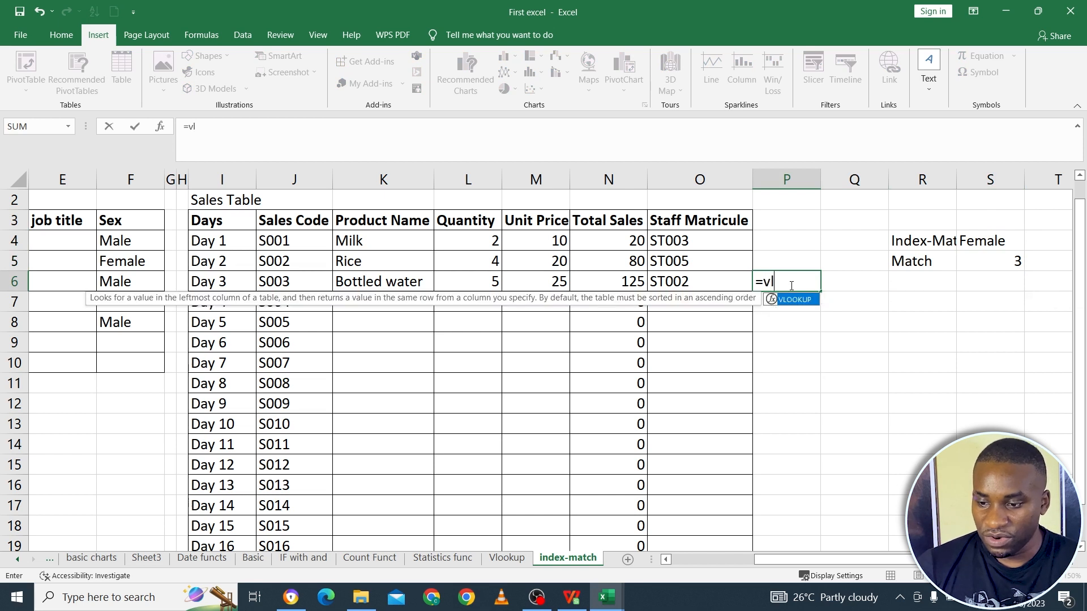
double_click(805, 300)
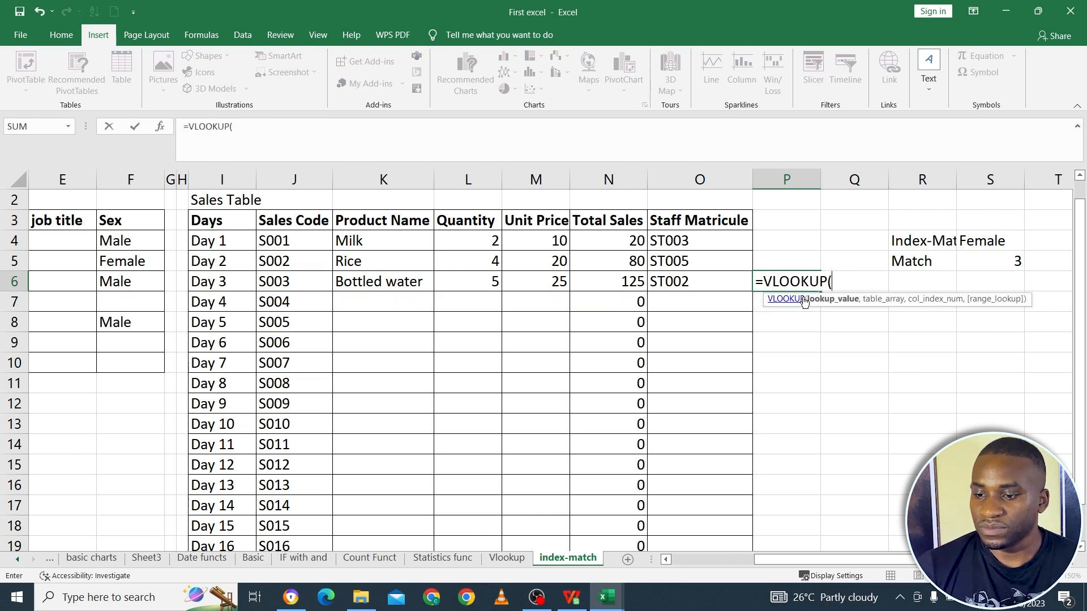
click(712, 283)
text(,)
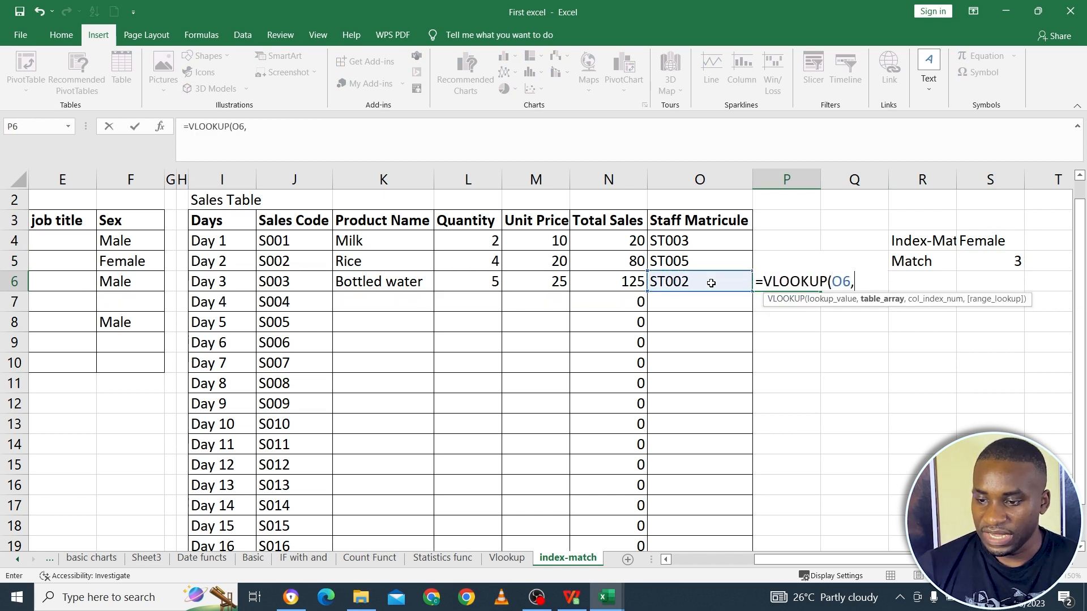
drag(842, 561, 759, 561)
drag(66, 221, 412, 357)
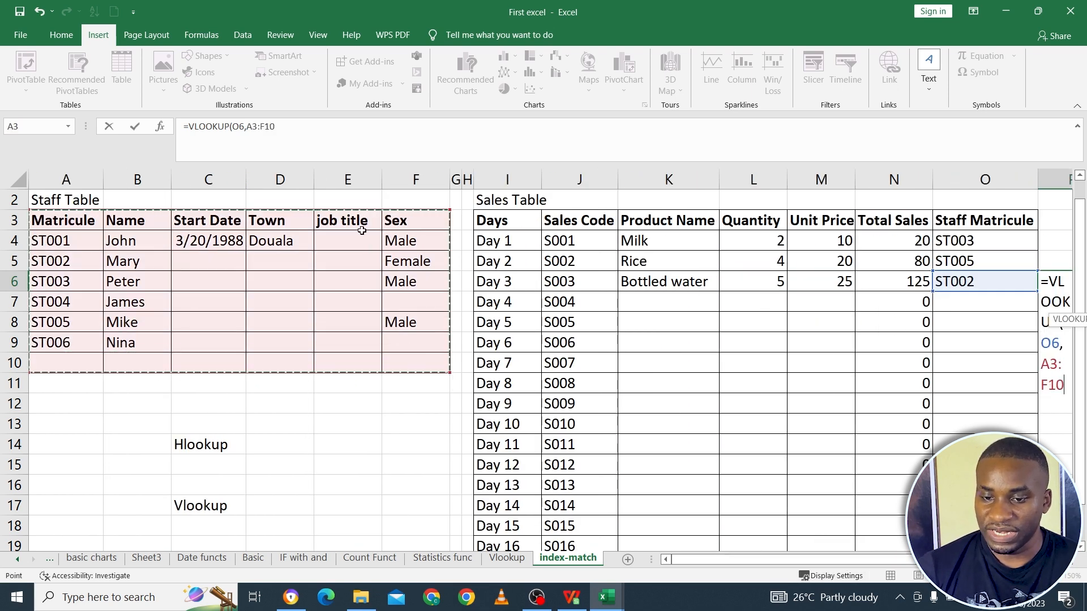
Complete the VLOOKUP in P6 with column index 6 and FALSE for an exact match
click(321, 132)
text(,)
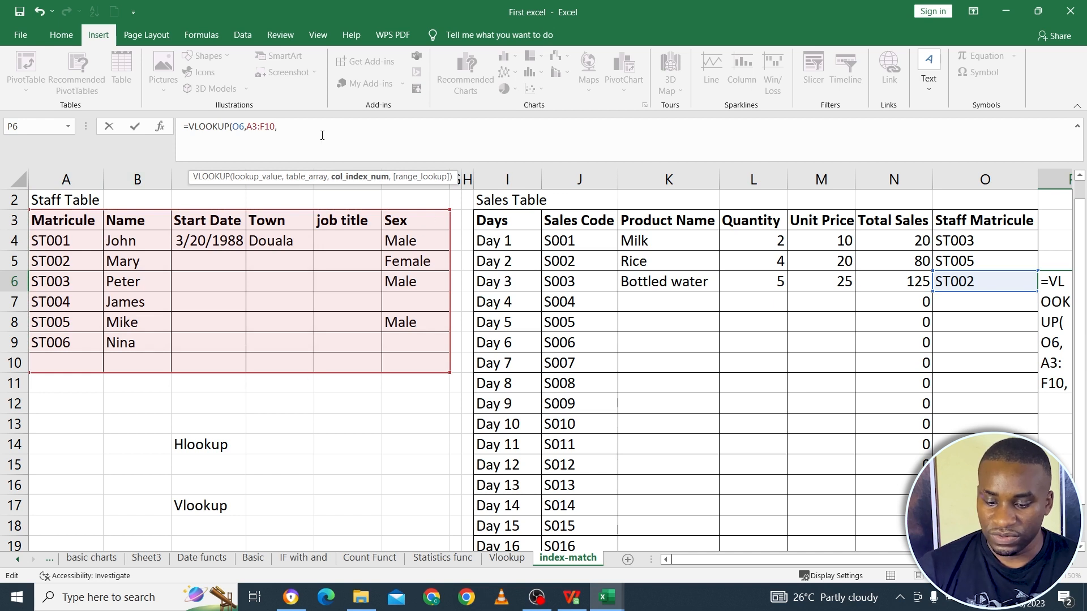
text(6)
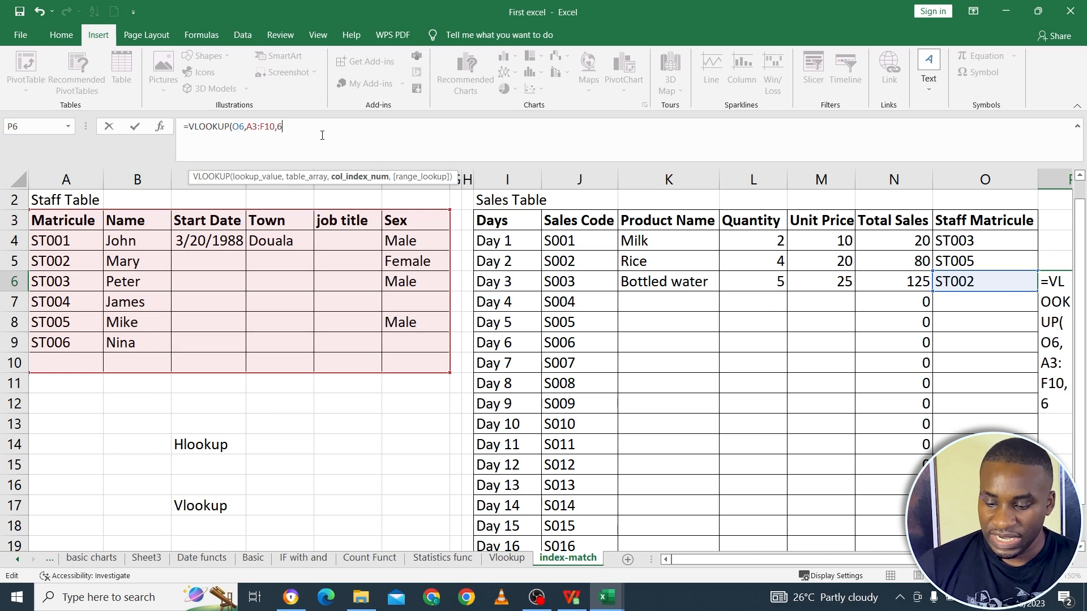
text(,)
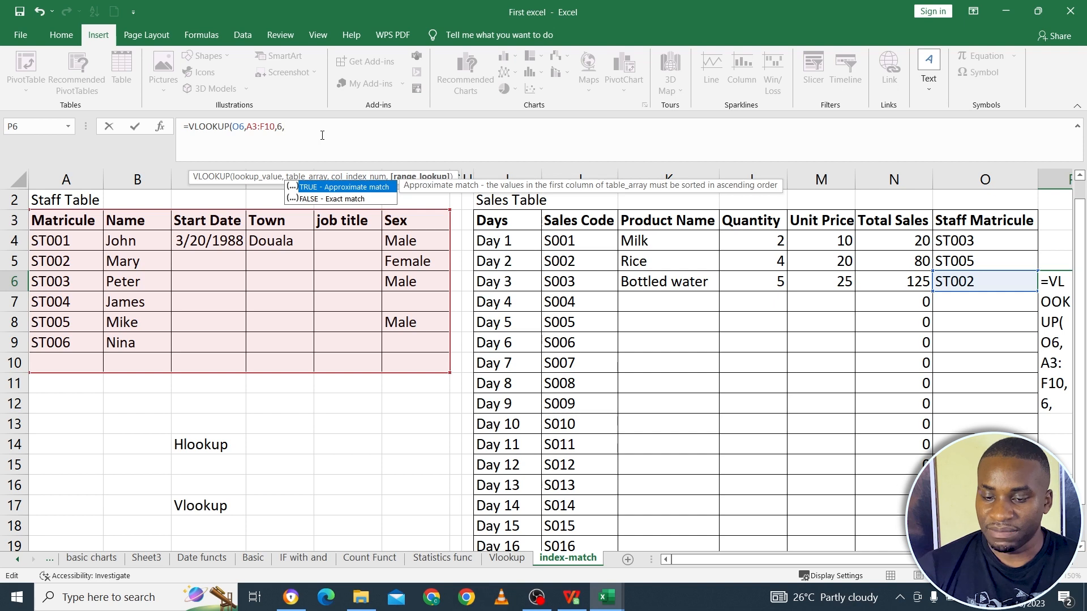
double_click(363, 199)
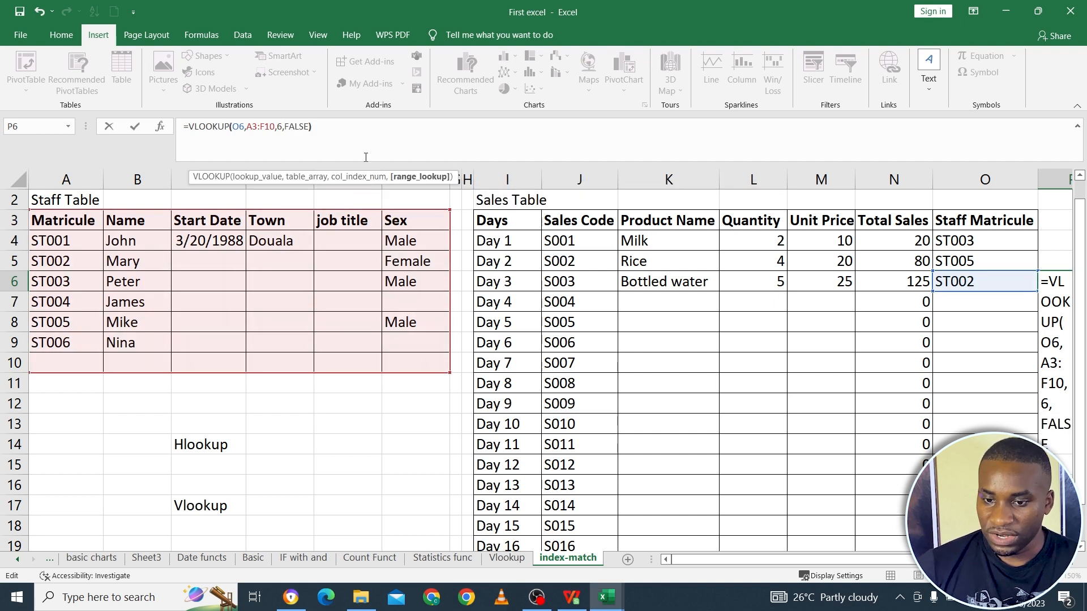
key(Return)
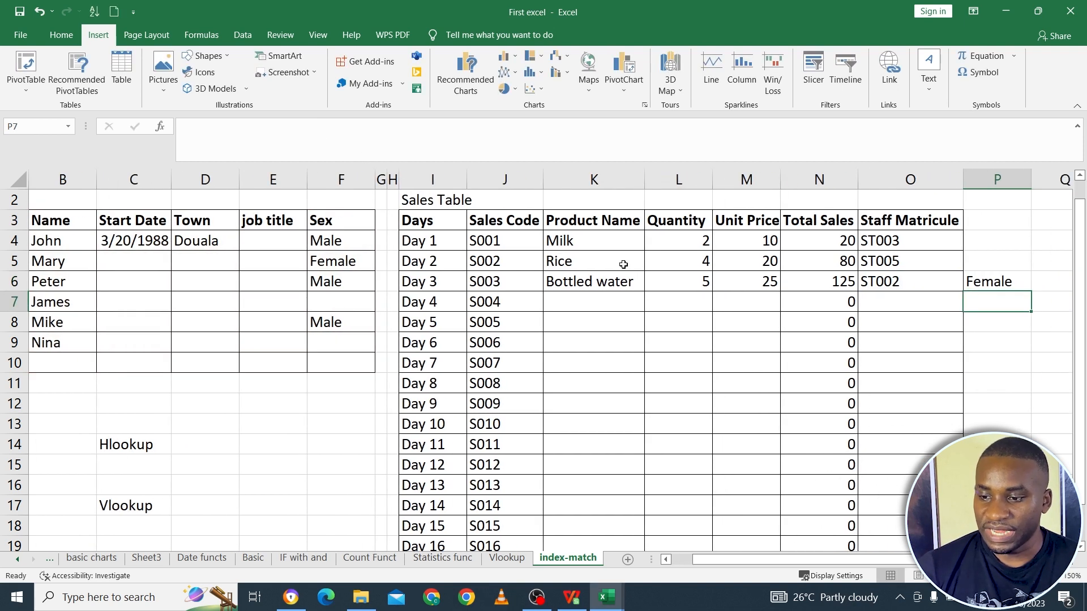
Compare the VLOOKUP formula in P6 with the INDEX-MATCH formula in S4
click(973, 281)
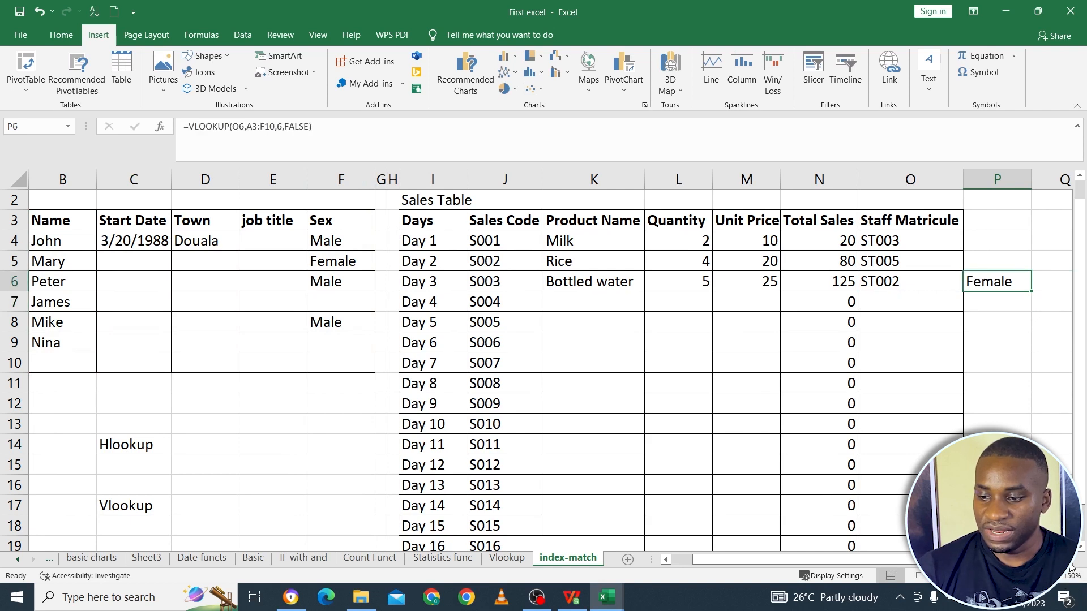
scroll(1071, 568, right, 3)
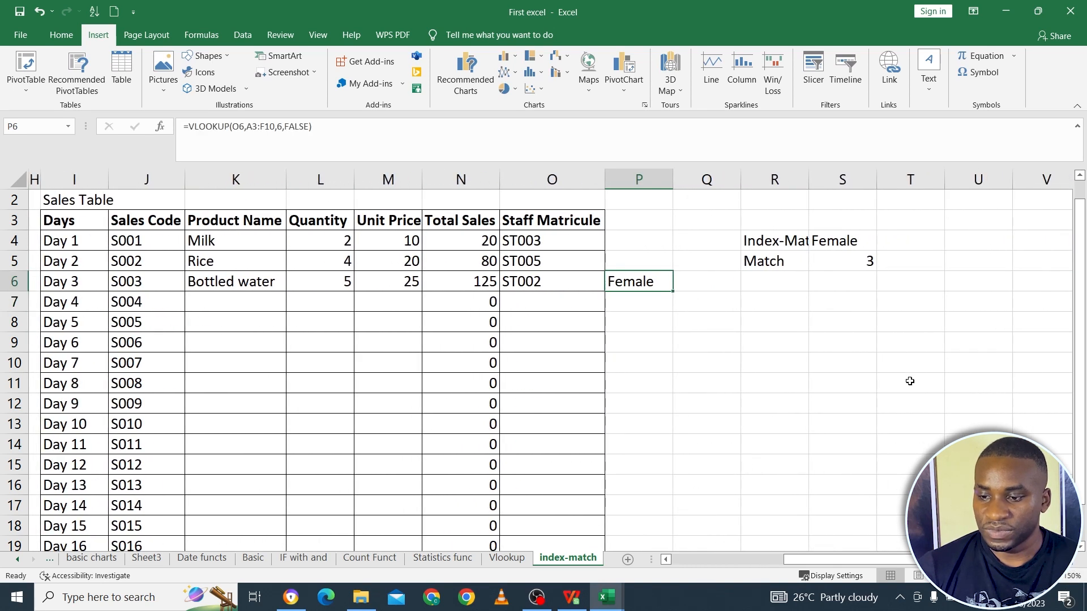
click(841, 245)
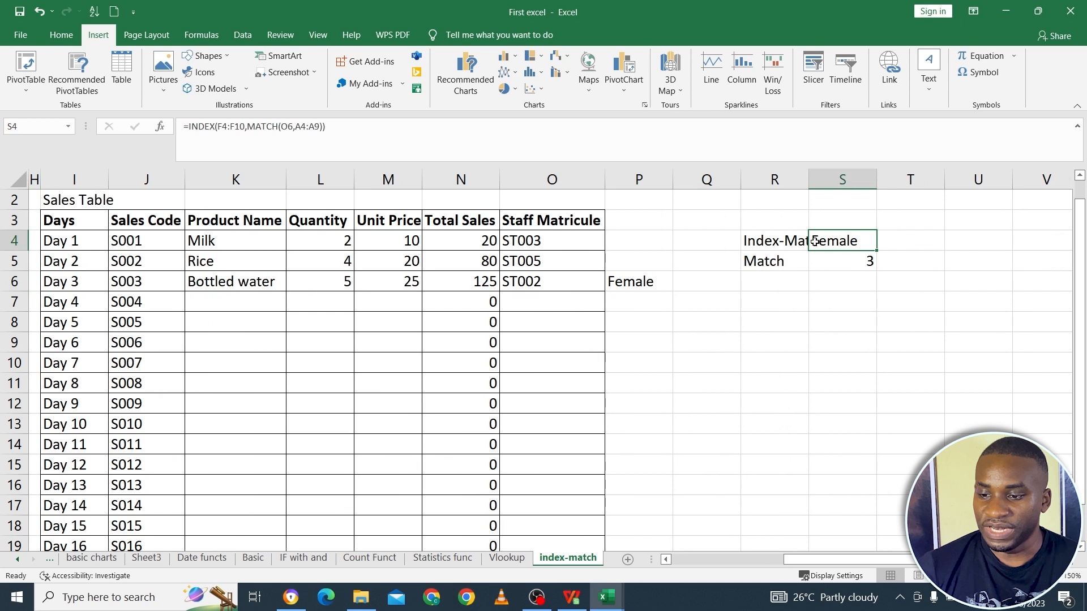
Move the Index-Match label from R4 to Q5 and fit column Q to its text
click(781, 239)
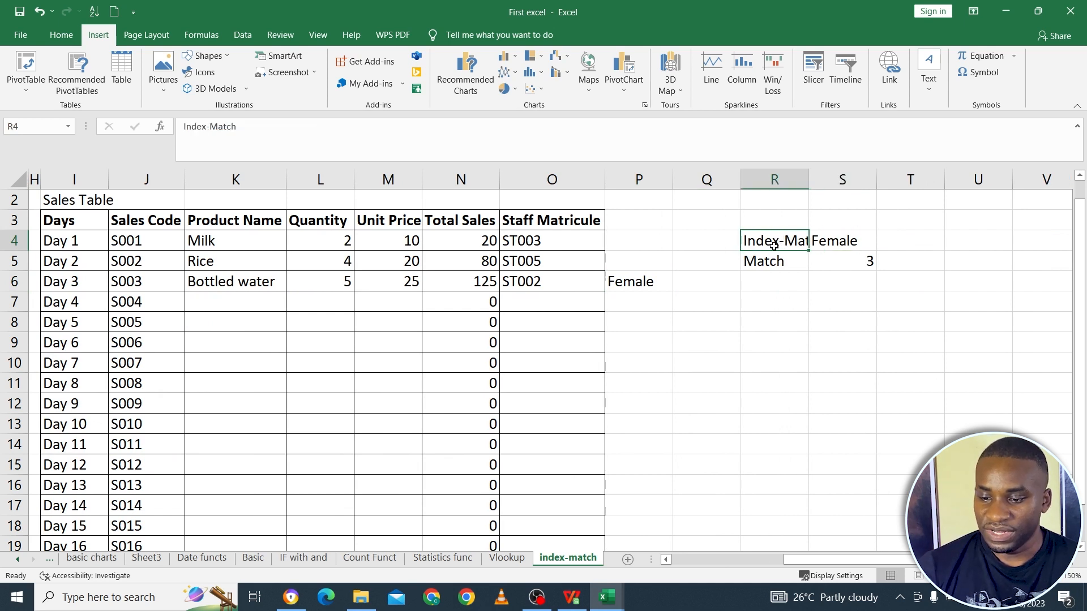
drag(759, 253, 696, 262)
double_click(741, 177)
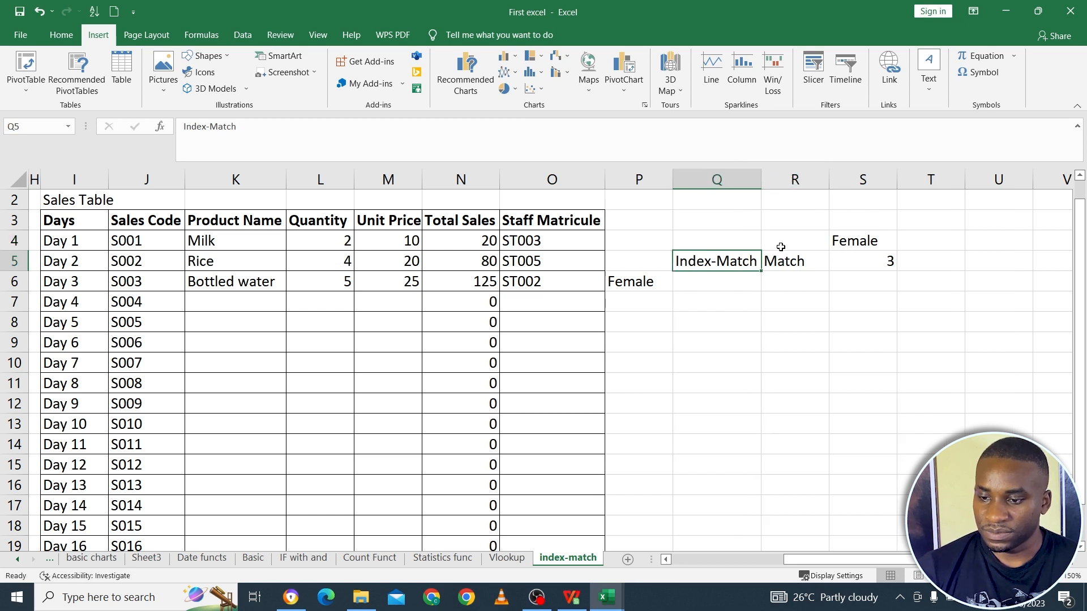
Move the Match label and its formula from R5:S5 to T5:U5
click(788, 266)
drag(803, 266, 886, 272)
click(810, 262)
shift+click(849, 263)
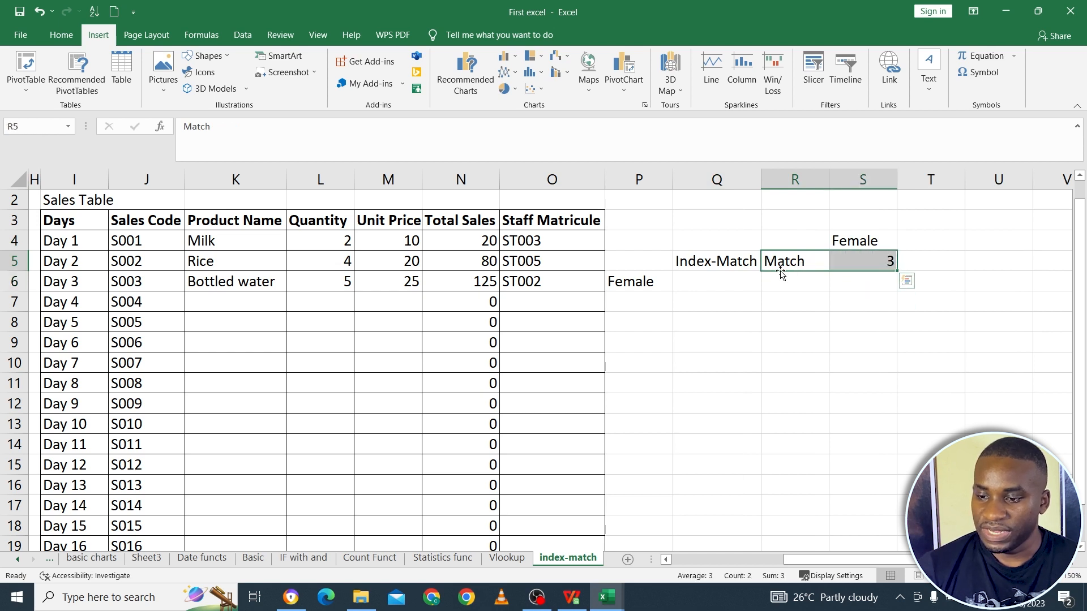
drag(781, 272, 918, 262)
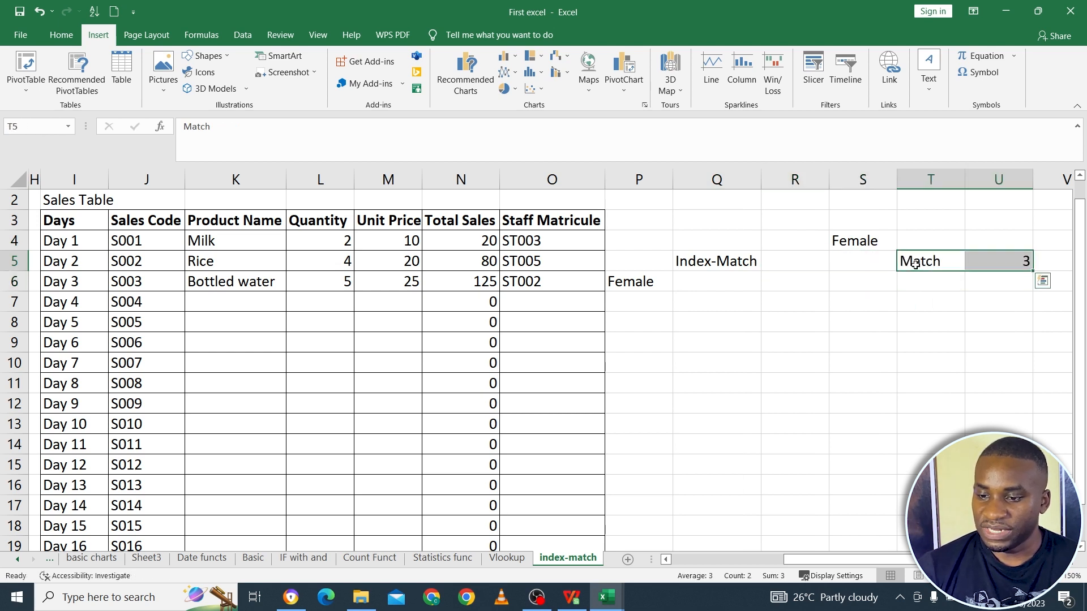
Move the INDEX-MATCH formula from S4 to Q6, beside the VLOOKUP result
drag(722, 260, 842, 237)
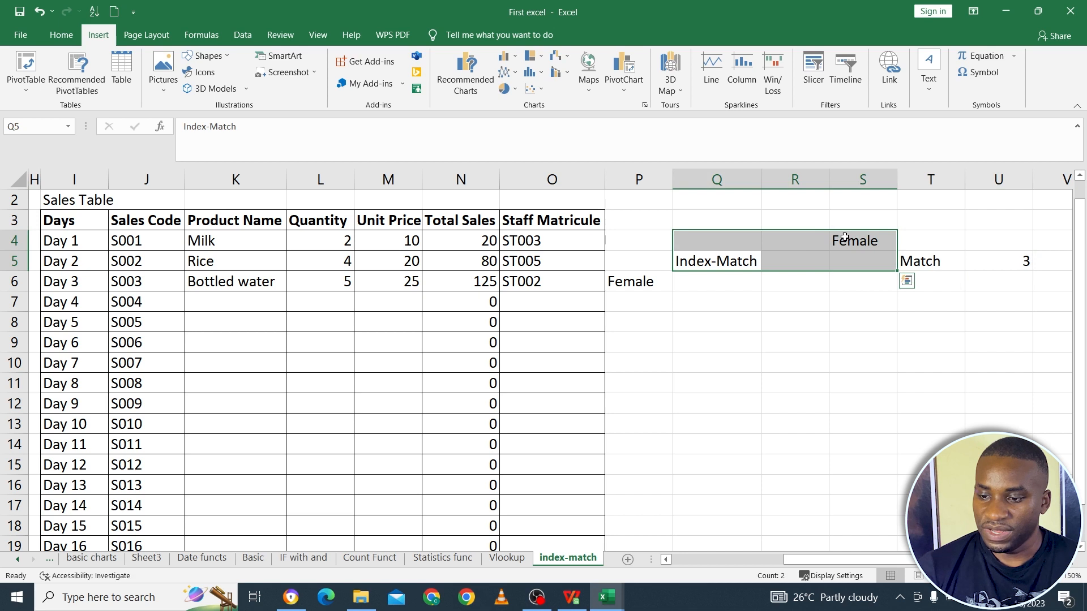
click(842, 238)
drag(851, 254, 716, 283)
Label P5 "Vlookup" and move it together with the Index-Match label up to P3:Q3
click(640, 270)
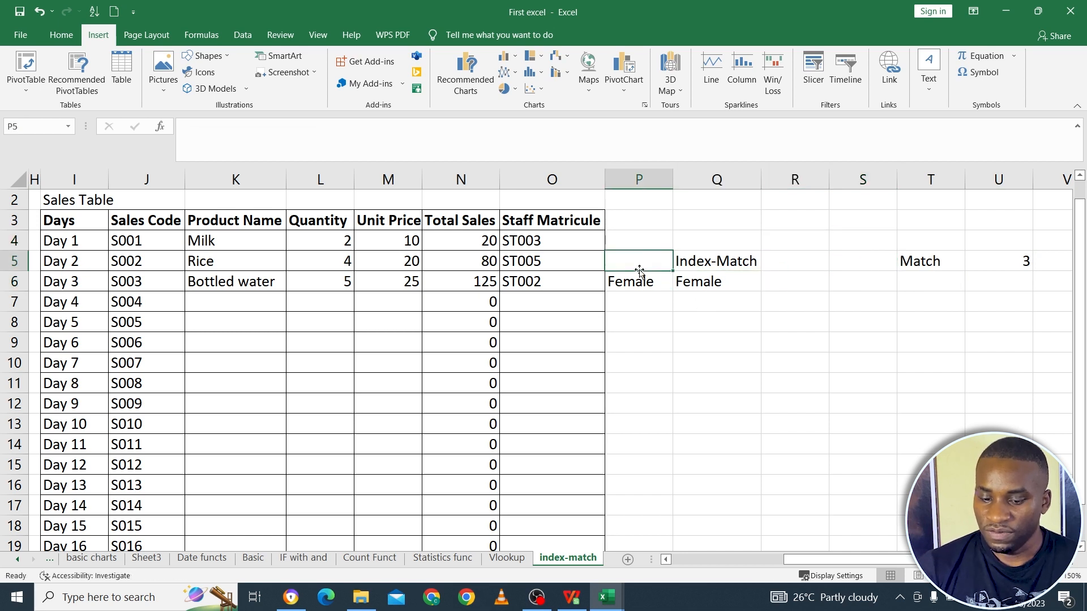
text(Vlookup)
click(644, 319)
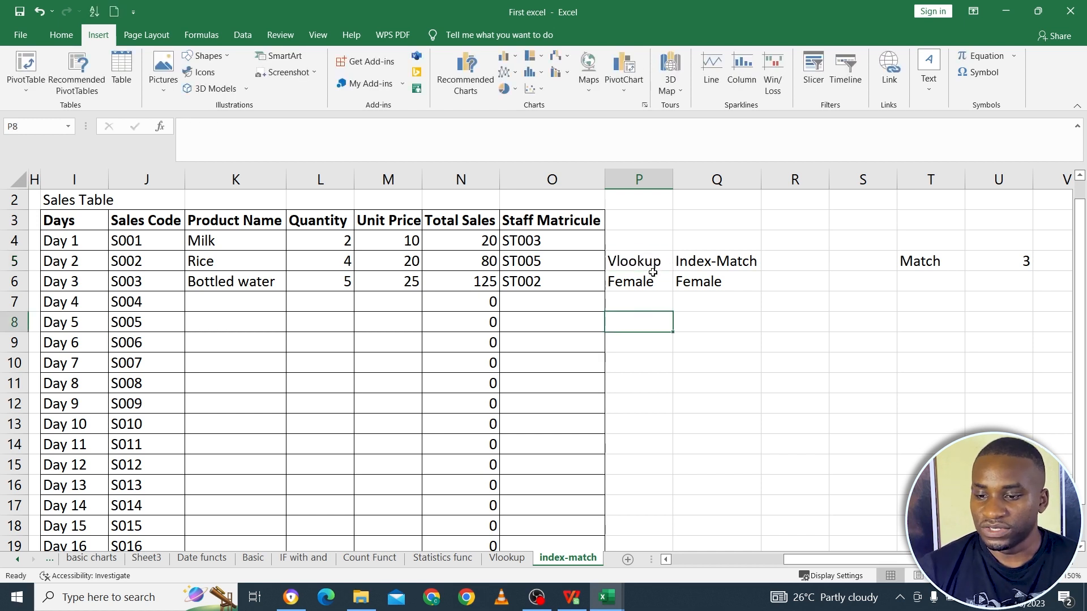
drag(648, 267, 668, 222)
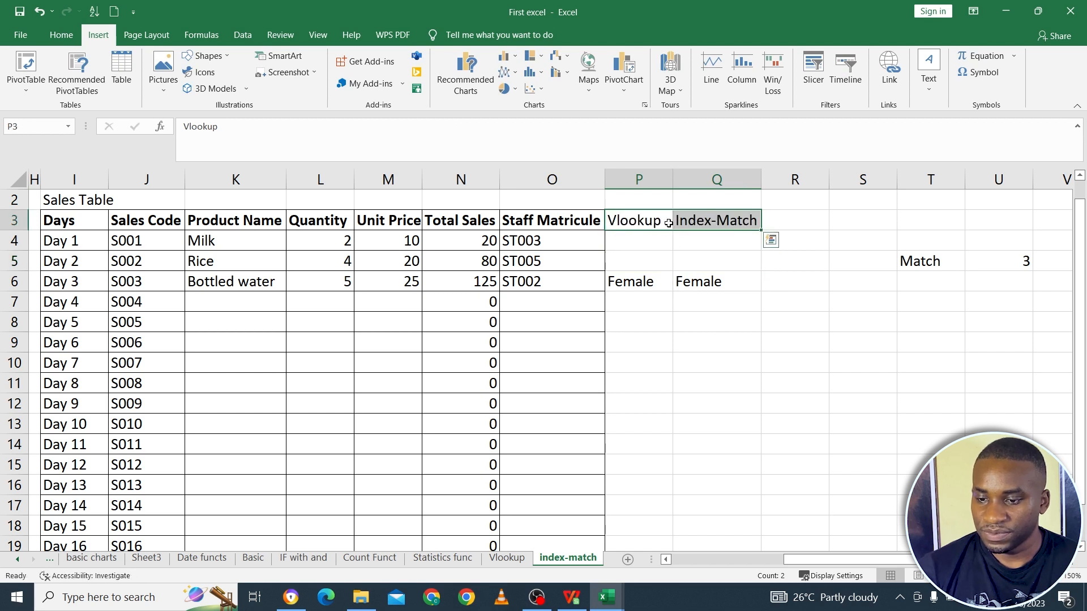
Fill the VLOOKUP formula from P6 up to P4
click(652, 281)
click(697, 283)
click(652, 277)
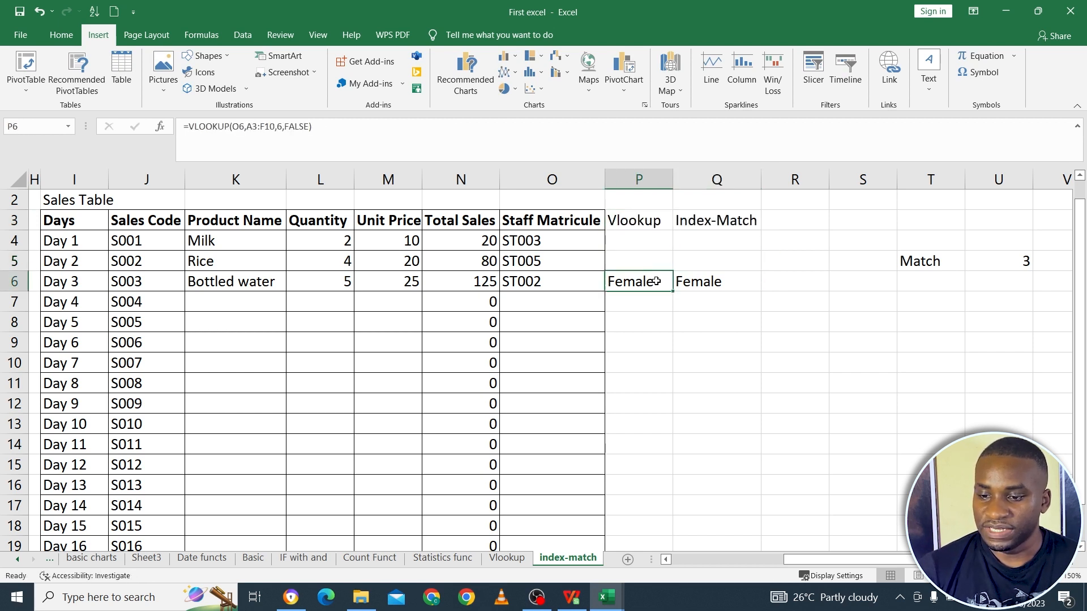
drag(674, 260, 674, 239)
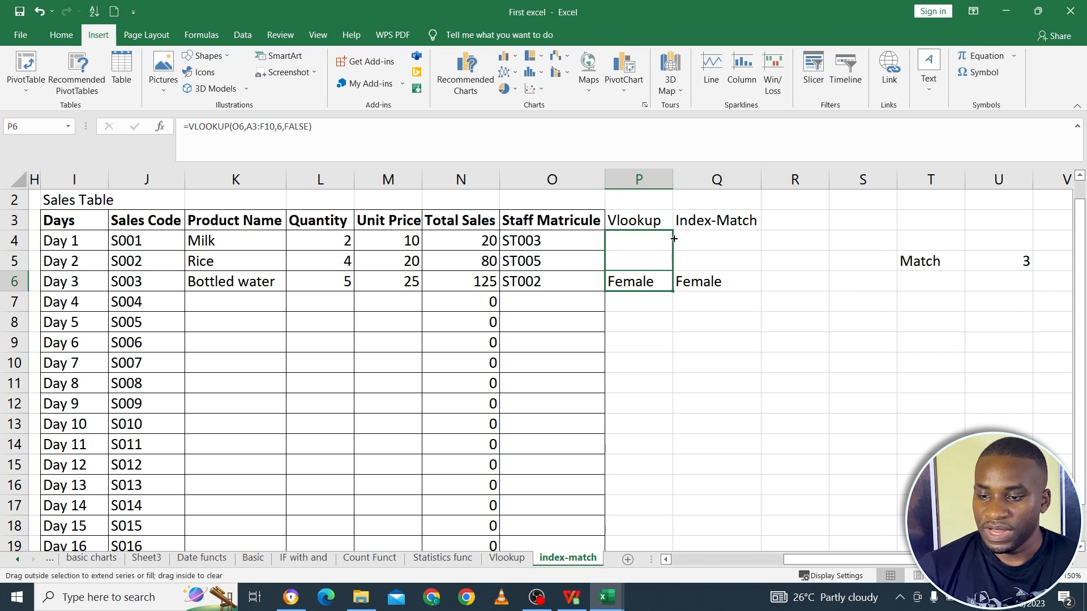
Make the table array in the P6 VLOOKUP formula absolute as $A$3:$F$10
click(660, 286)
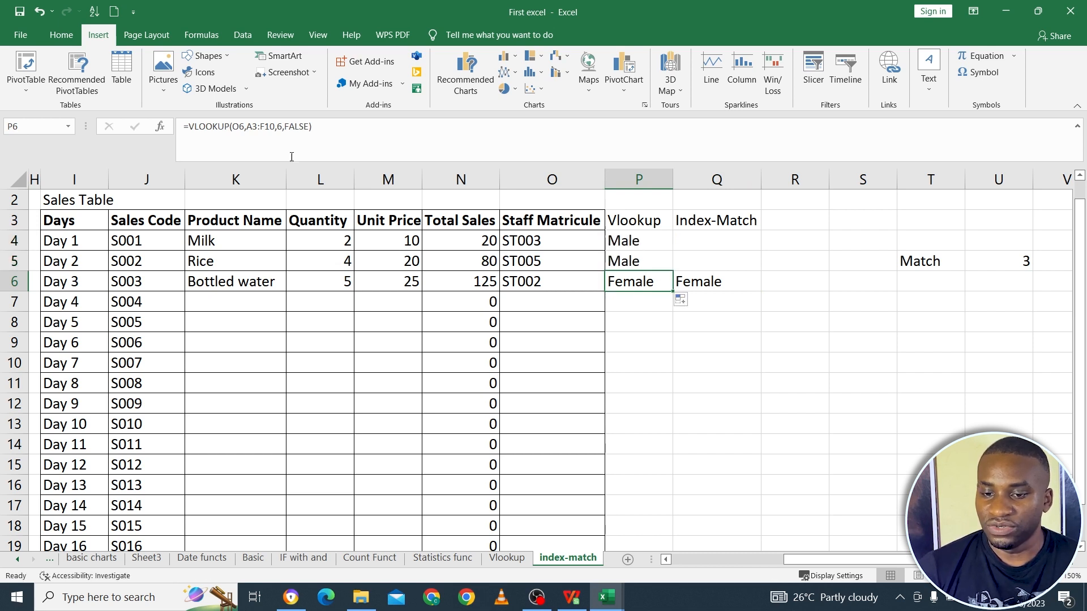
click(260, 138)
click(255, 127)
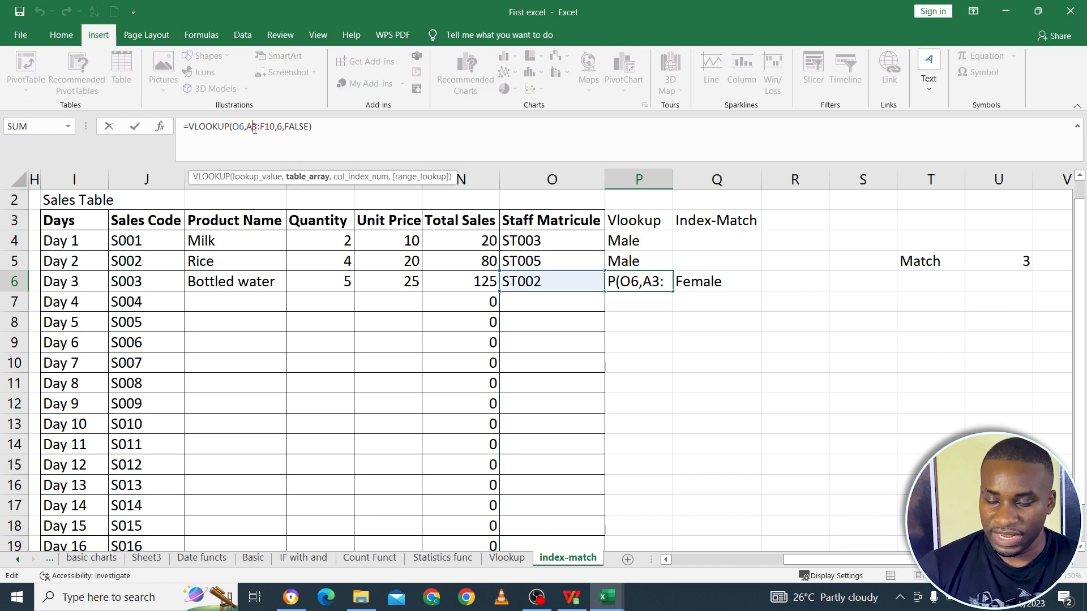
key(F4)
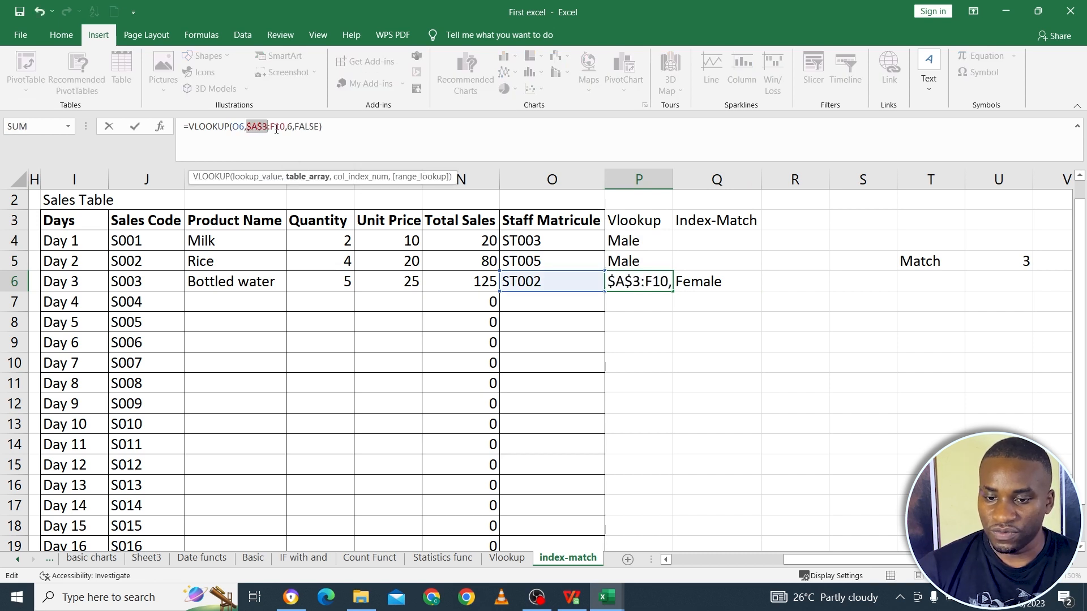
click(276, 127)
key(F4)
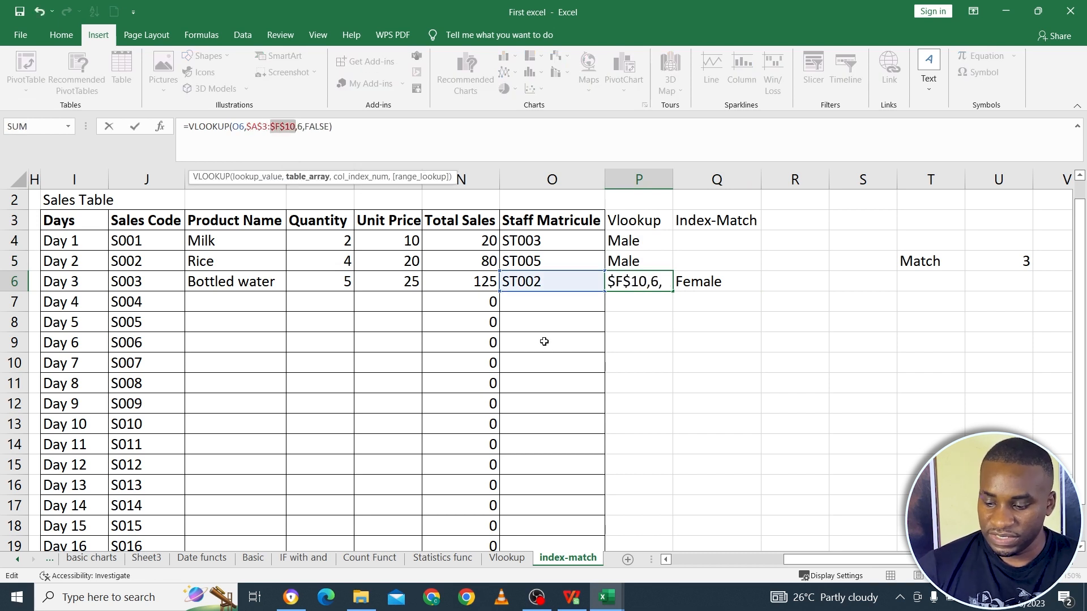
key(Return)
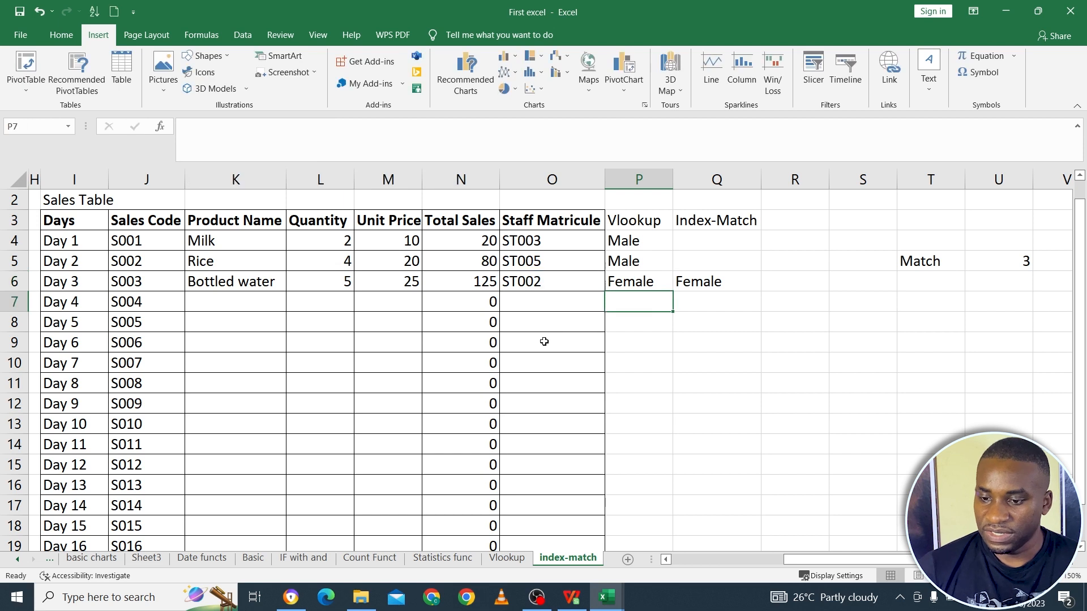
Make both ranges in the Q6 INDEX-MATCH formula absolute, as $F$4:$F$10 and $A$4:$A$9
click(697, 284)
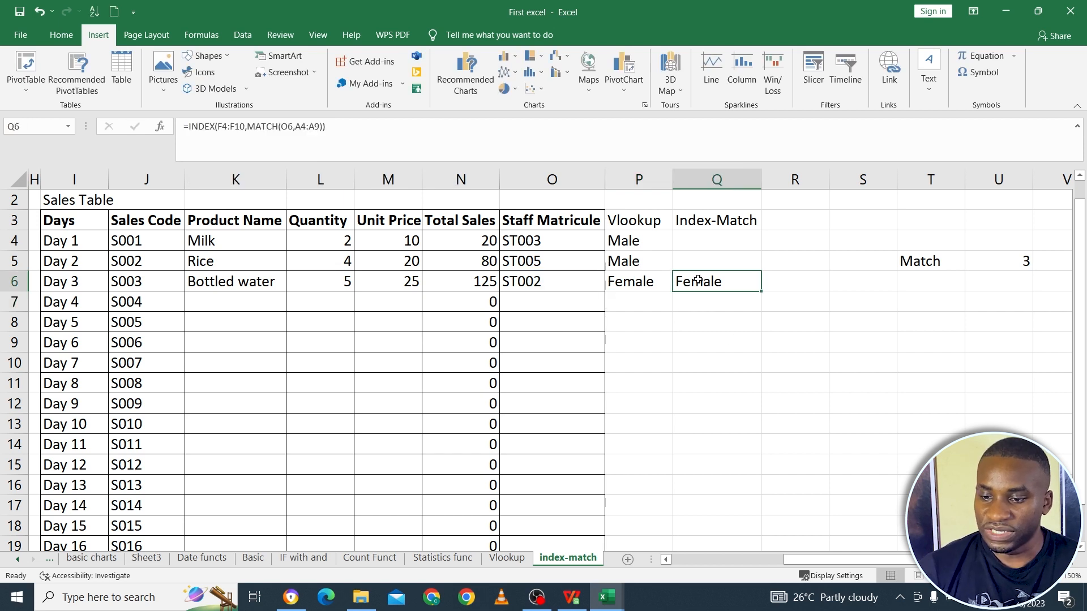
click(225, 126)
key(F4)
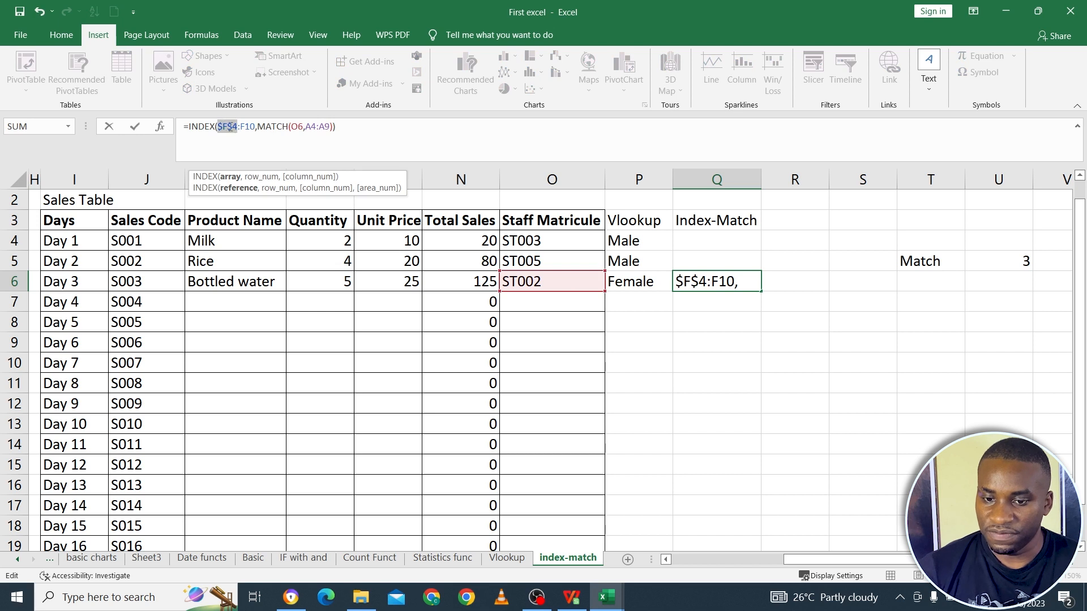
click(252, 127)
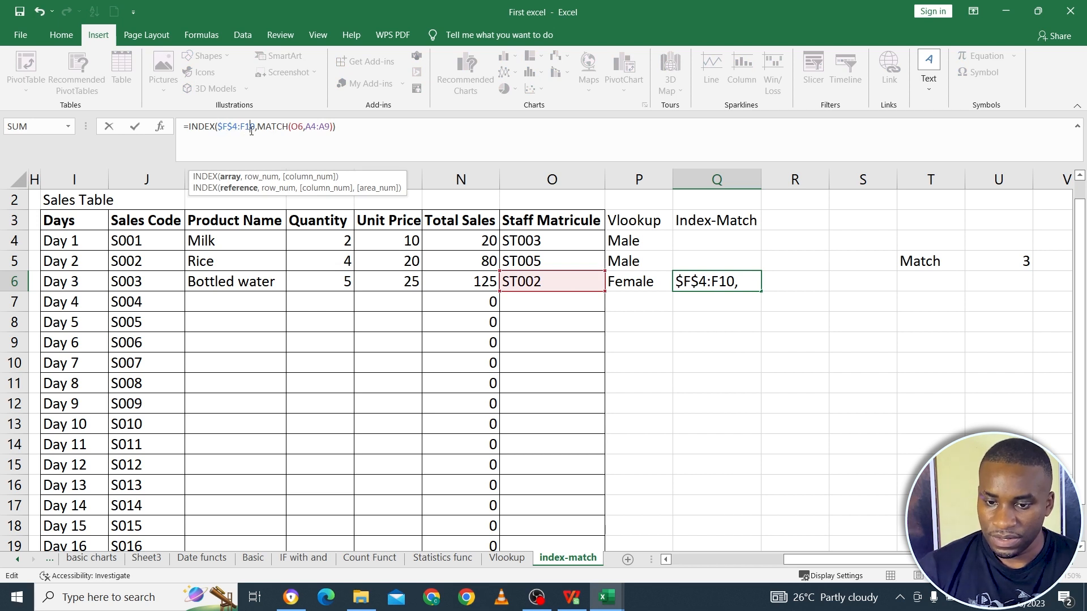
key(F4)
drag(251, 128, 326, 124)
click(326, 124)
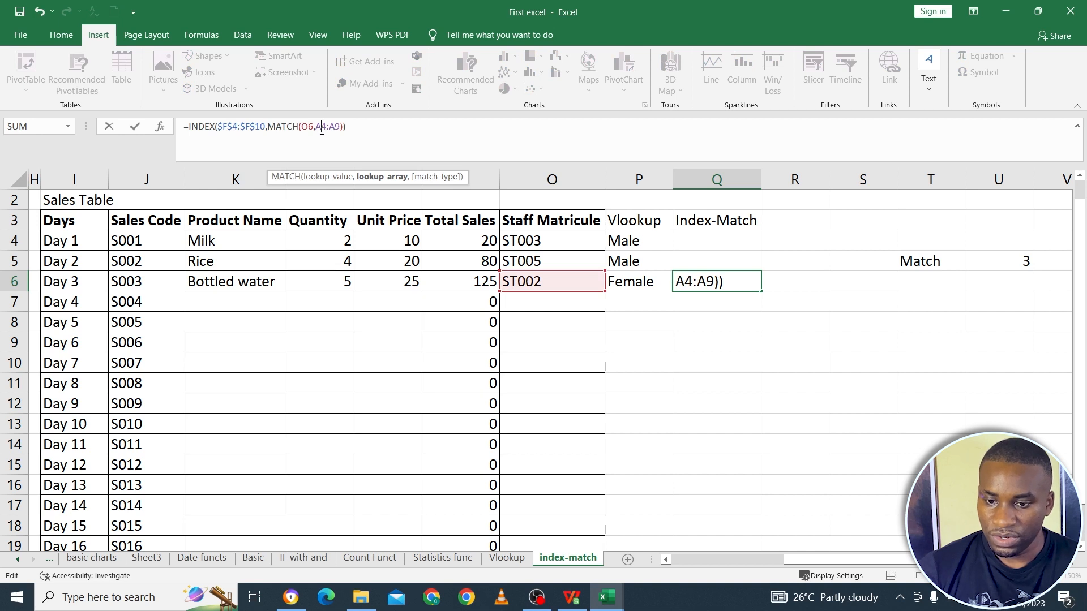
key(F4)
click(347, 127)
key(F4)
key(Return)
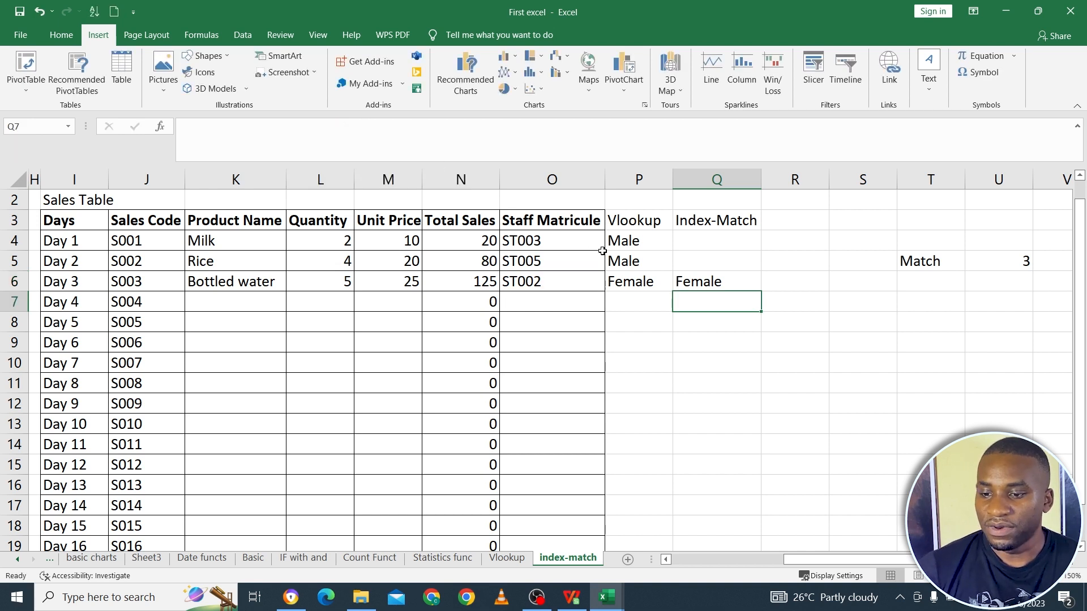
Fill the VLOOKUP and INDEX-MATCH formulas from P6:Q6 up to row 4
drag(626, 277, 687, 285)
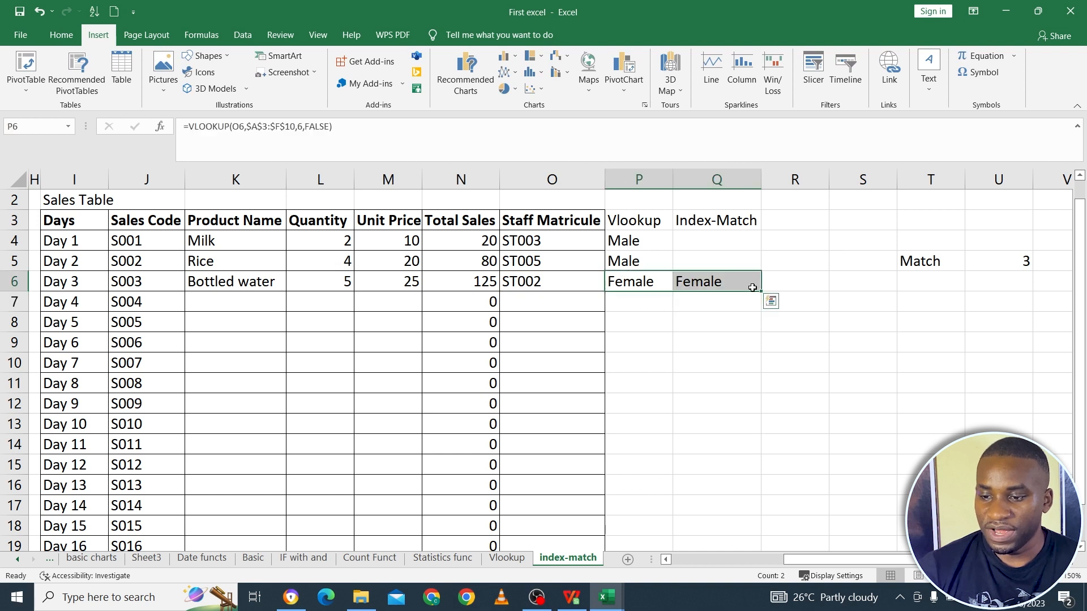
drag(764, 291, 761, 237)
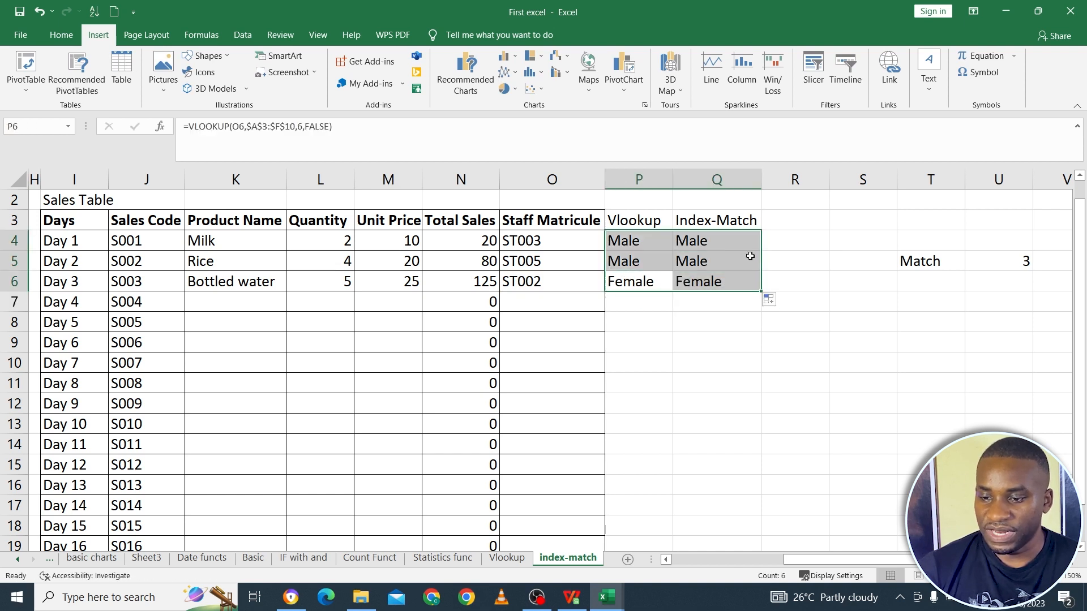
click(731, 314)
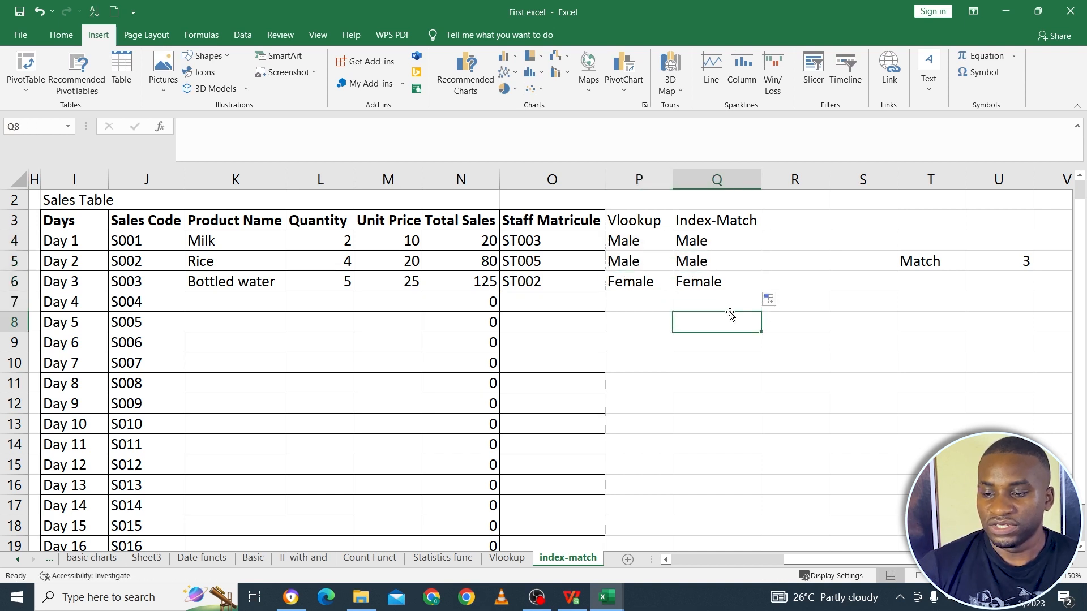
click(639, 283)
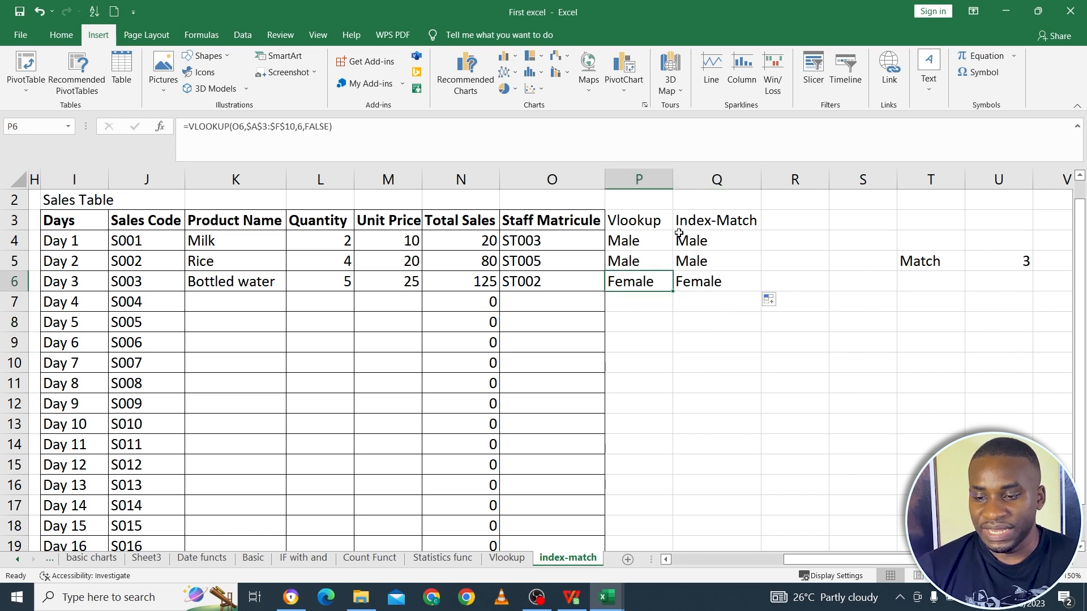
click(722, 226)
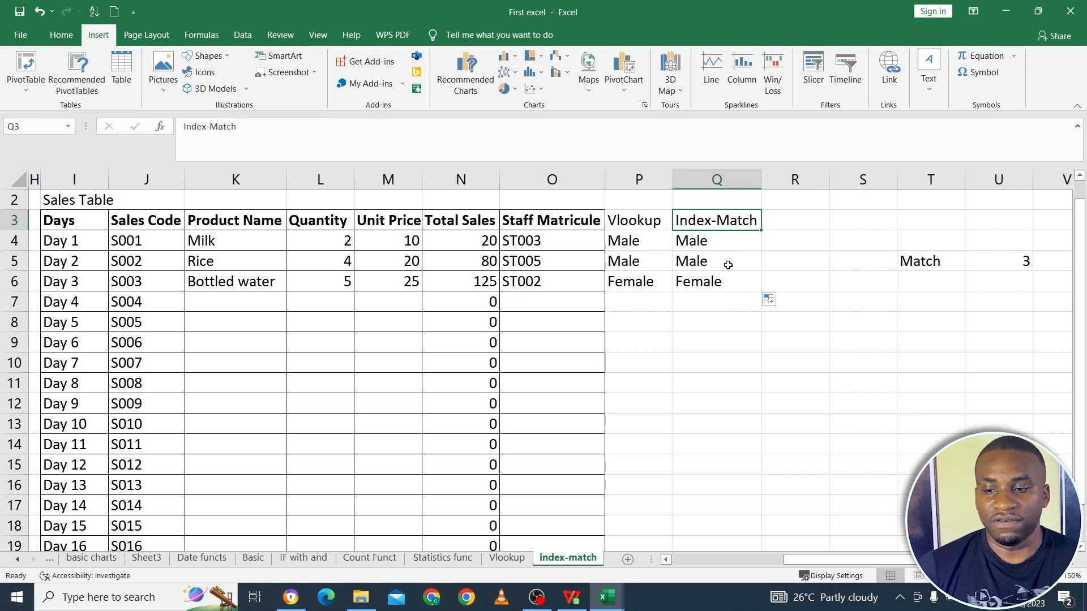
Enter =vl in P9 as the beginning of another VLOOKUP formula
mouse_move(808, 559)
mouse_down()
mouse_move(699, 560)
mouse_move(789, 561)
mouse_up()
click(706, 346)
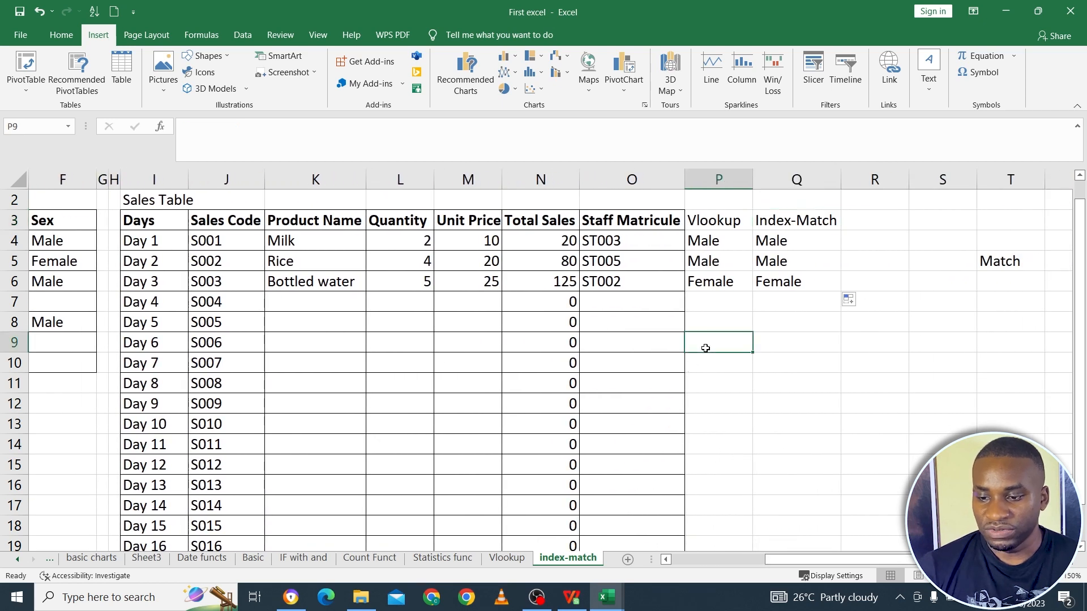
text(=vl)
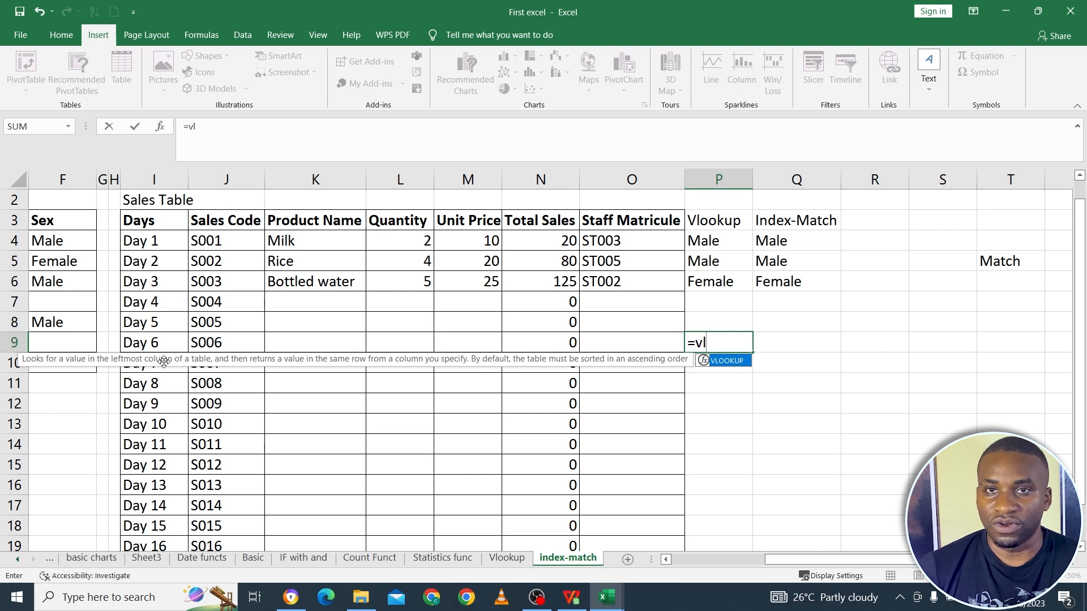
key(Escape)
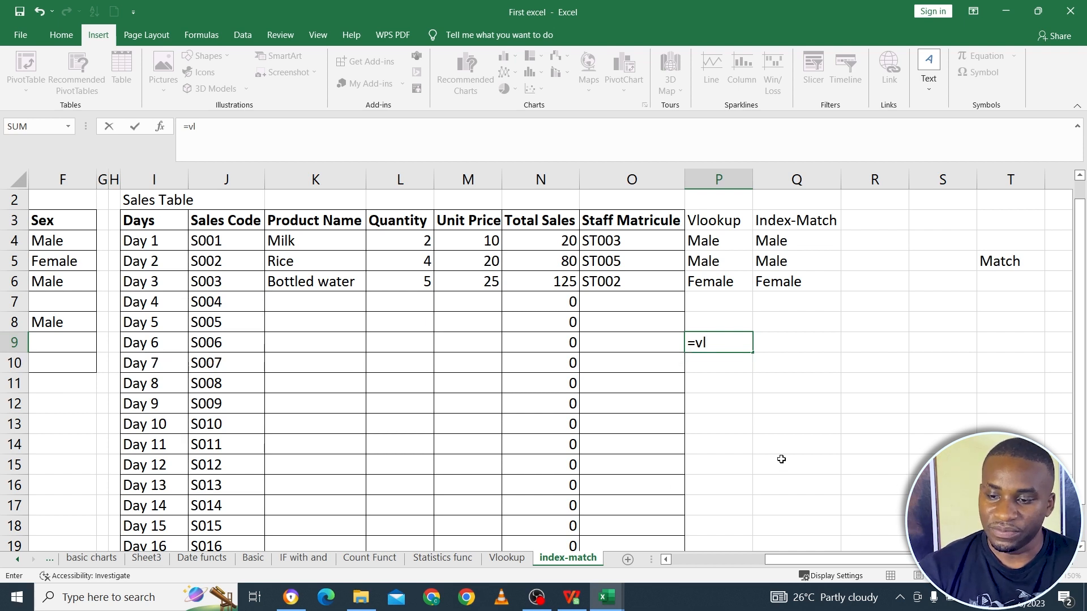
click(825, 451)
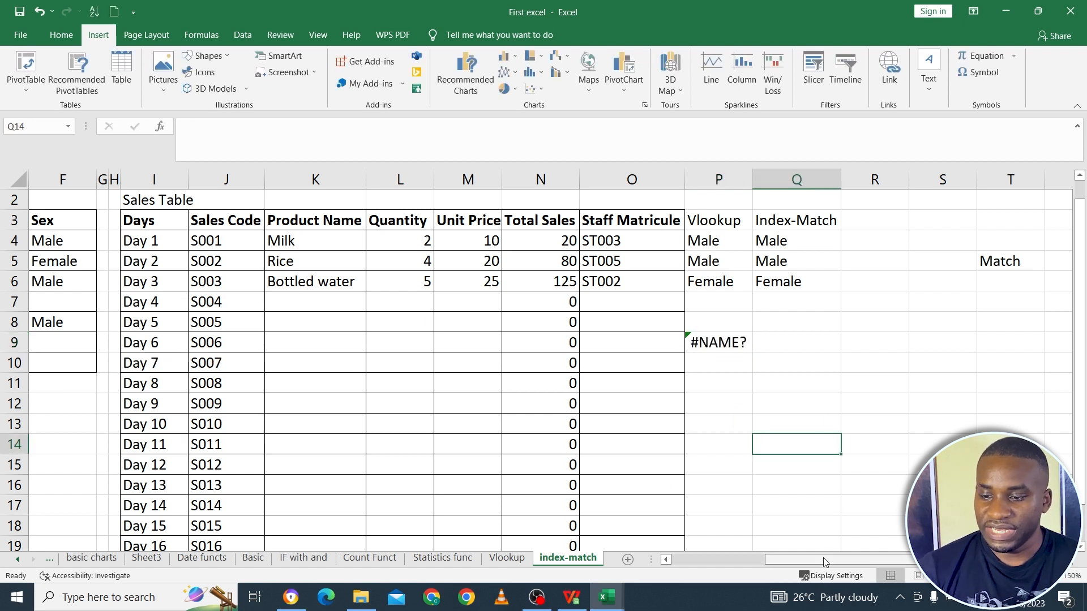
Move the Sex column of the staff table from column F to before the Matricule column
drag(823, 561, 730, 560)
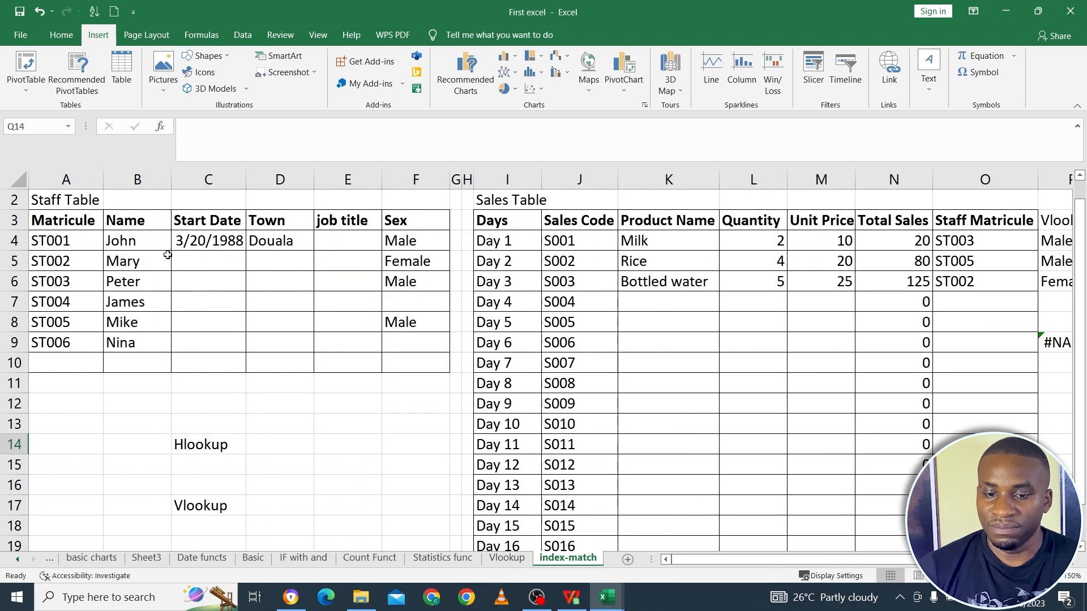
click(57, 244)
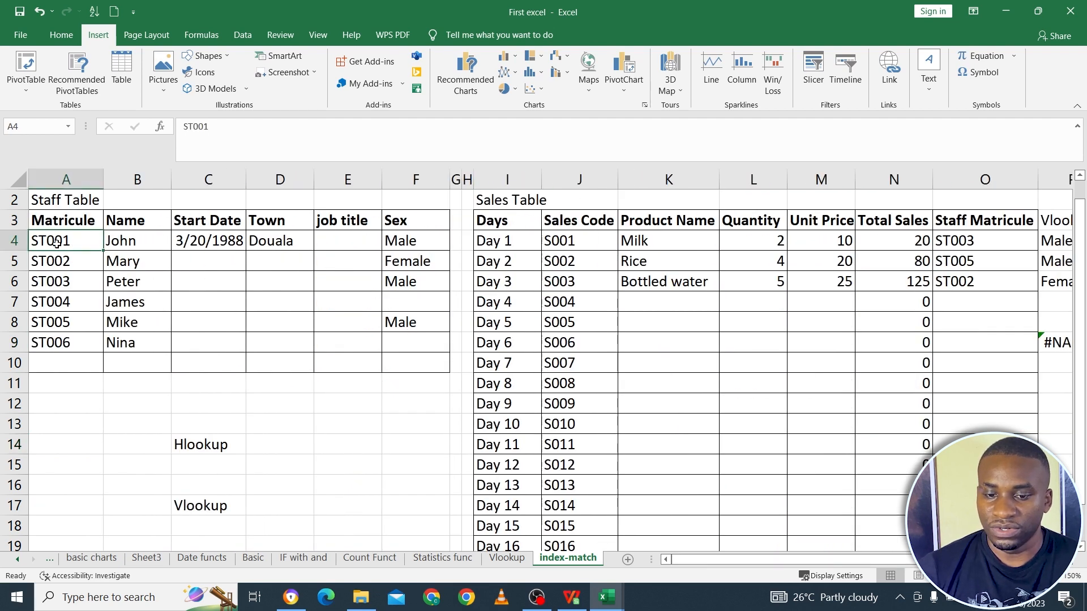
click(87, 193)
click(86, 182)
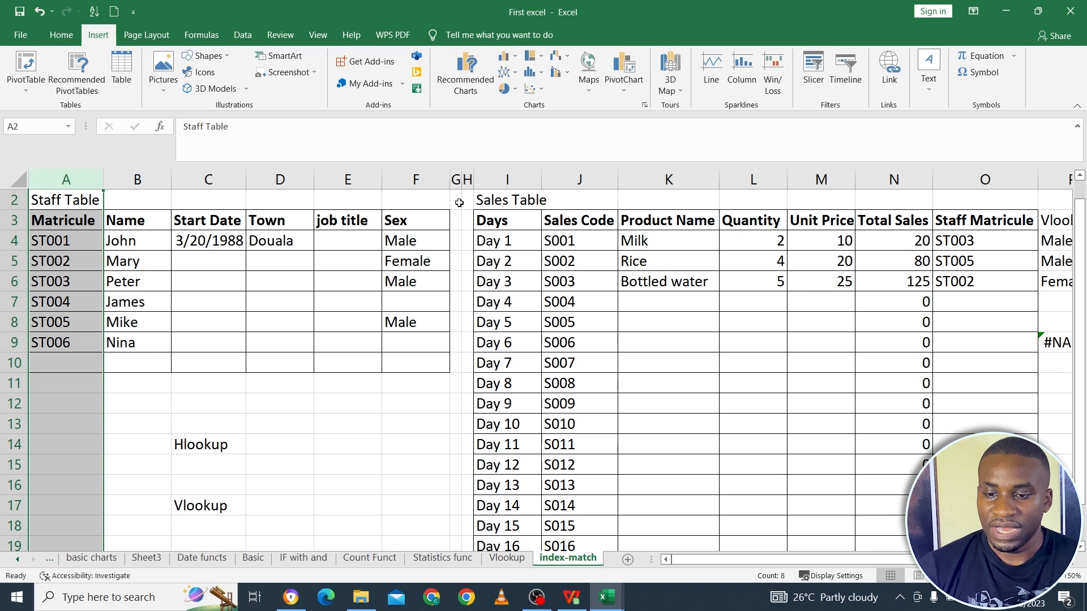
click(415, 179)
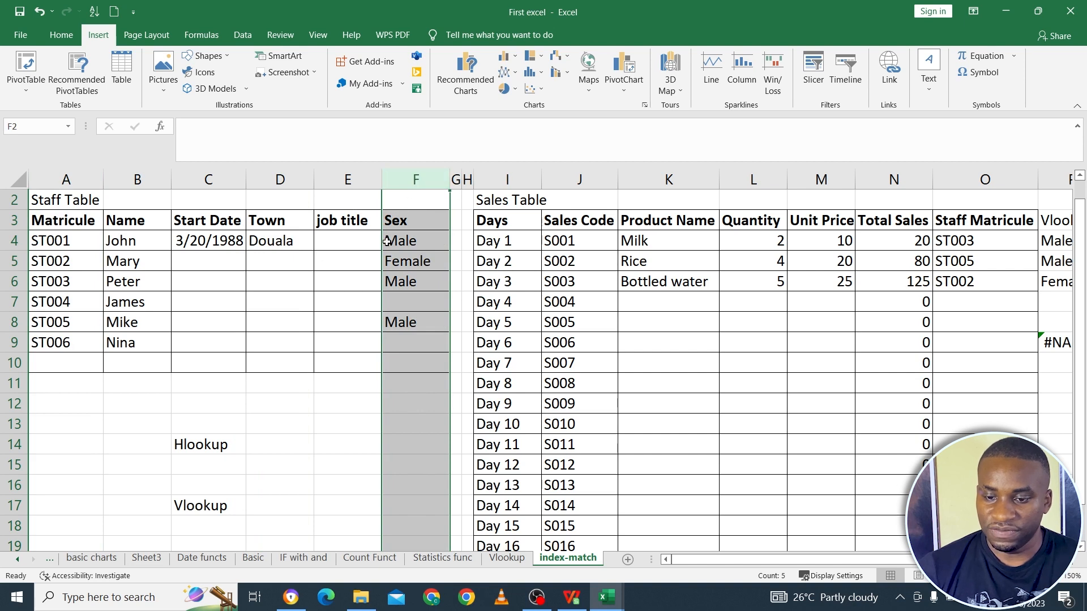
drag(380, 251, 49, 207)
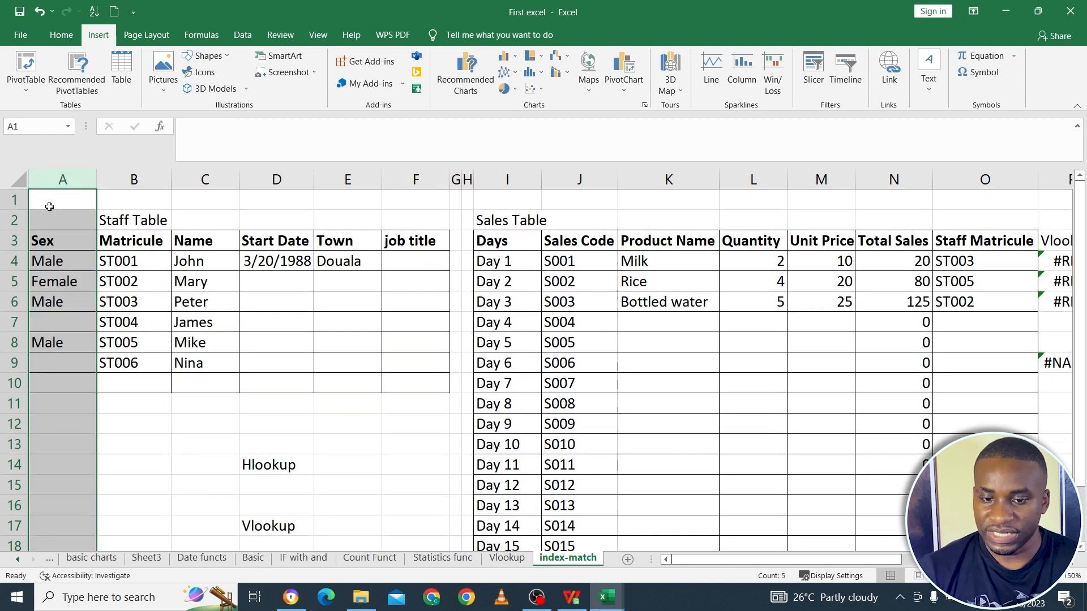
Examine how the VLOOKUP formulas in P4:P6 relate to the rearranged staff table and its Matricule column
click(113, 249)
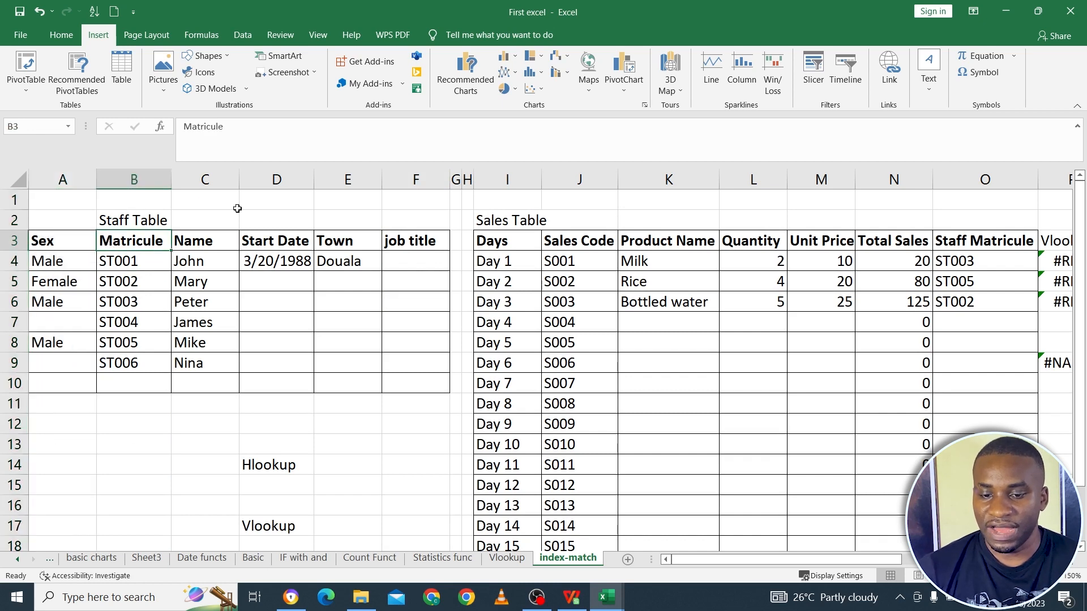
drag(678, 562, 696, 560)
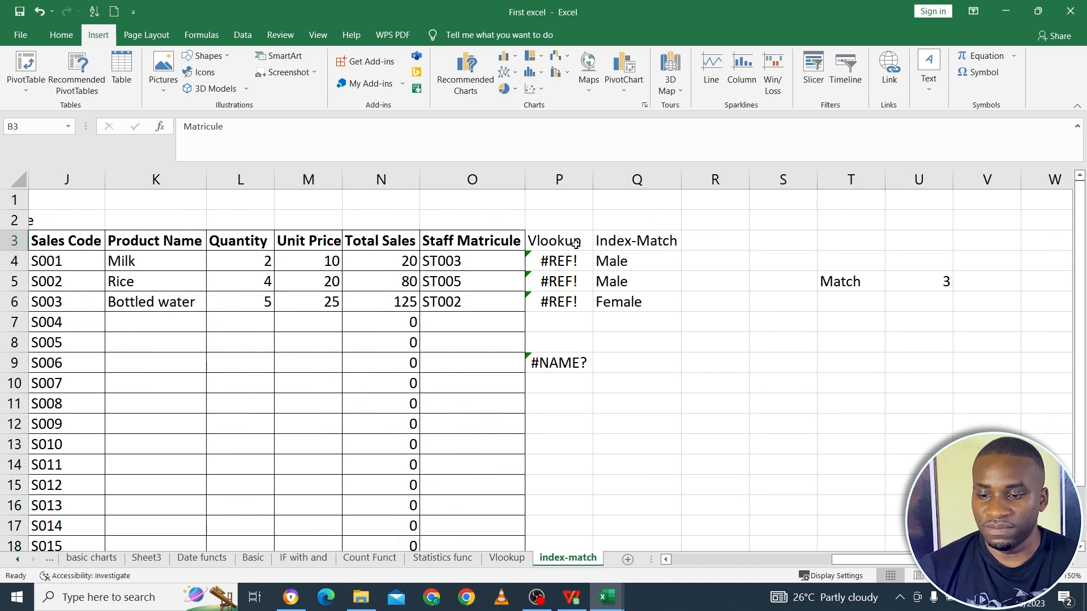
drag(569, 260, 568, 303)
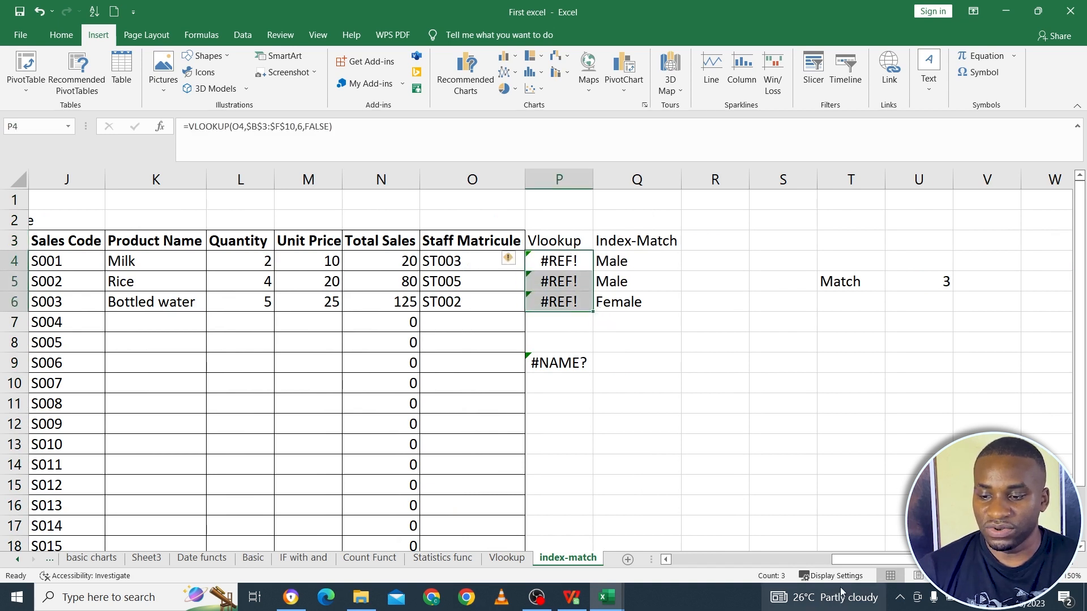
drag(857, 561, 666, 562)
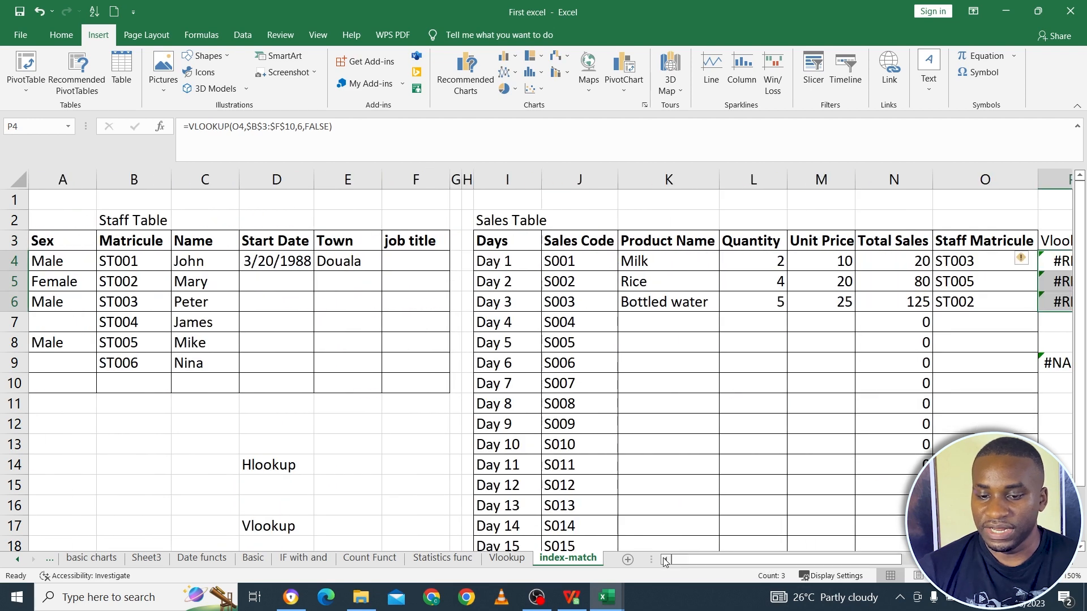
click(116, 269)
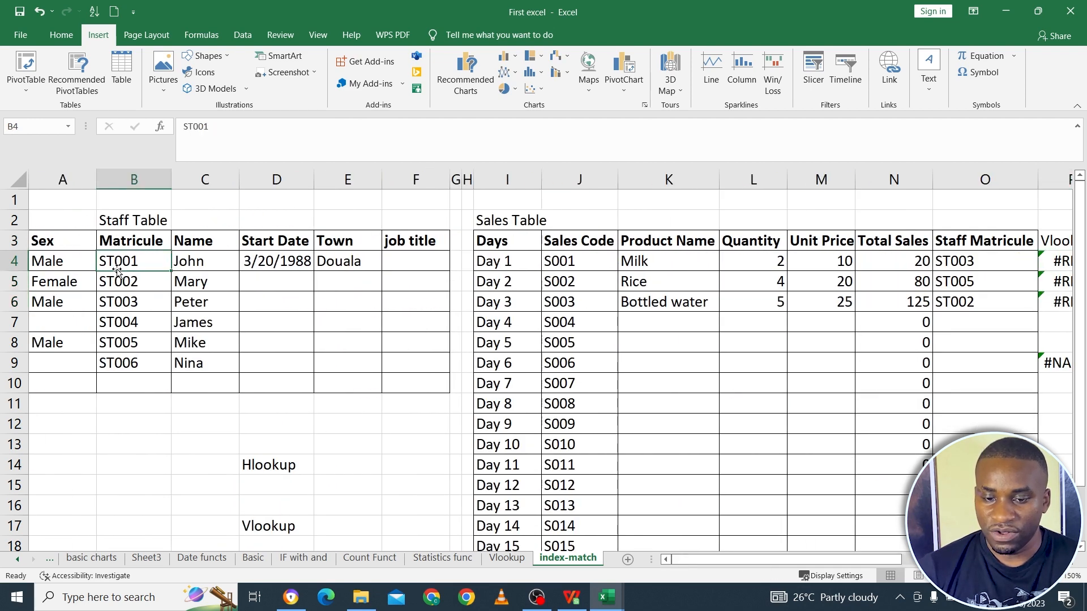
Examine the INDEX-MATCH formulas in Q4:Q6 against the Sex column placed before the Matricule column
click(64, 263)
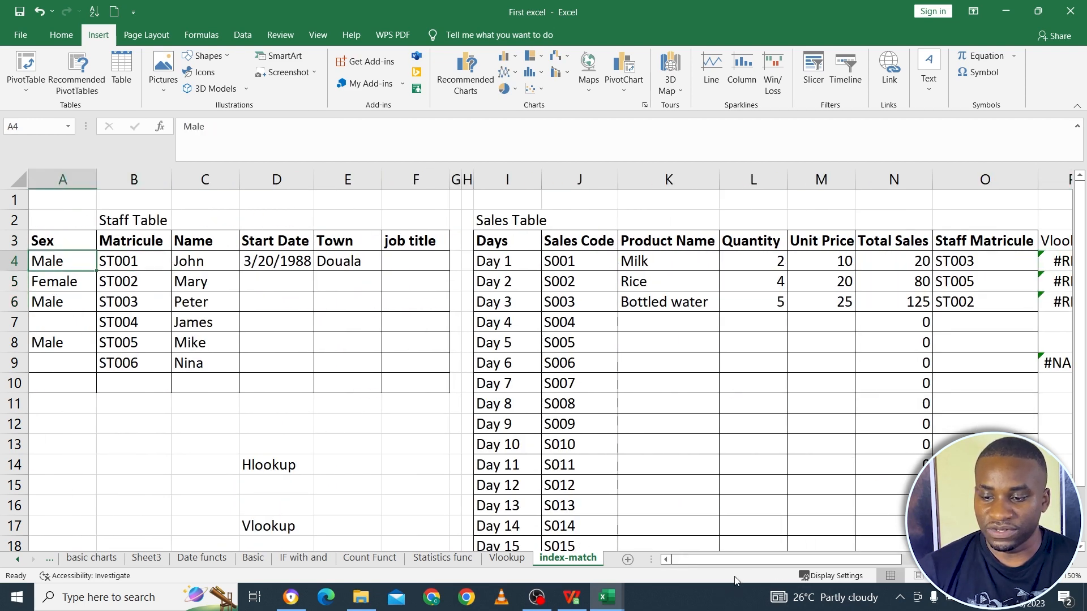
drag(739, 561, 899, 561)
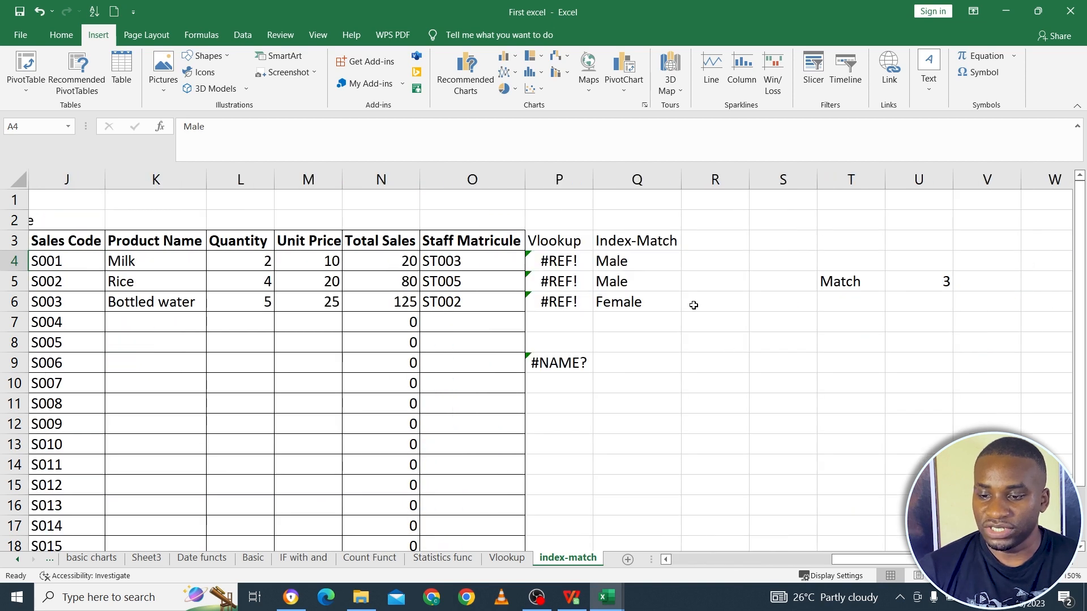
click(645, 266)
click(641, 278)
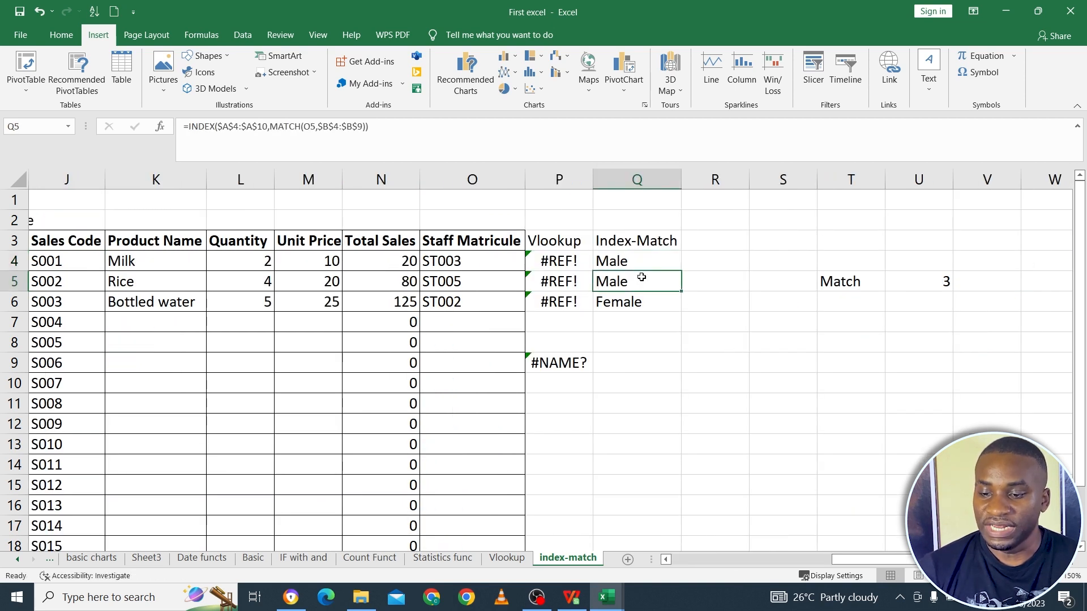
click(642, 299)
Move the staff table's Sex column from column A to after the job title column and check the INDEX-MATCH column
drag(843, 562, 663, 560)
click(70, 170)
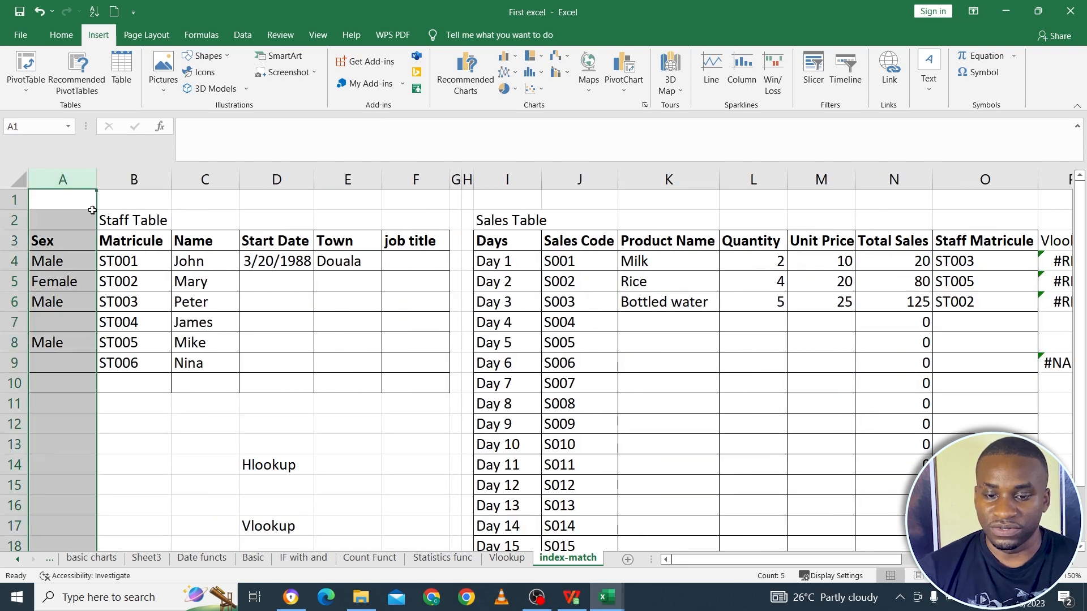
drag(96, 215, 431, 210)
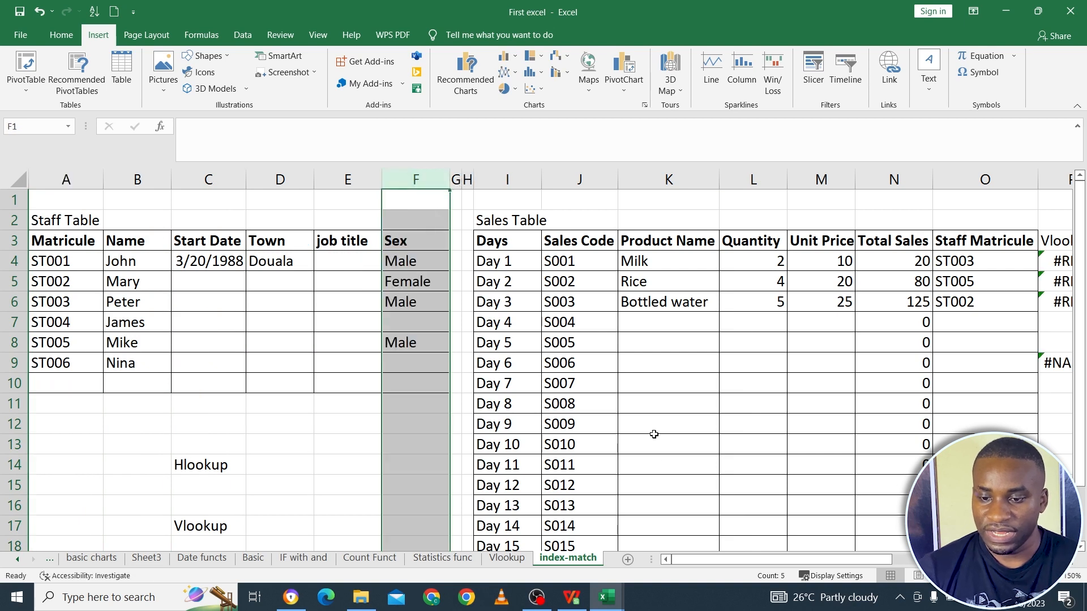
drag(828, 561, 998, 561)
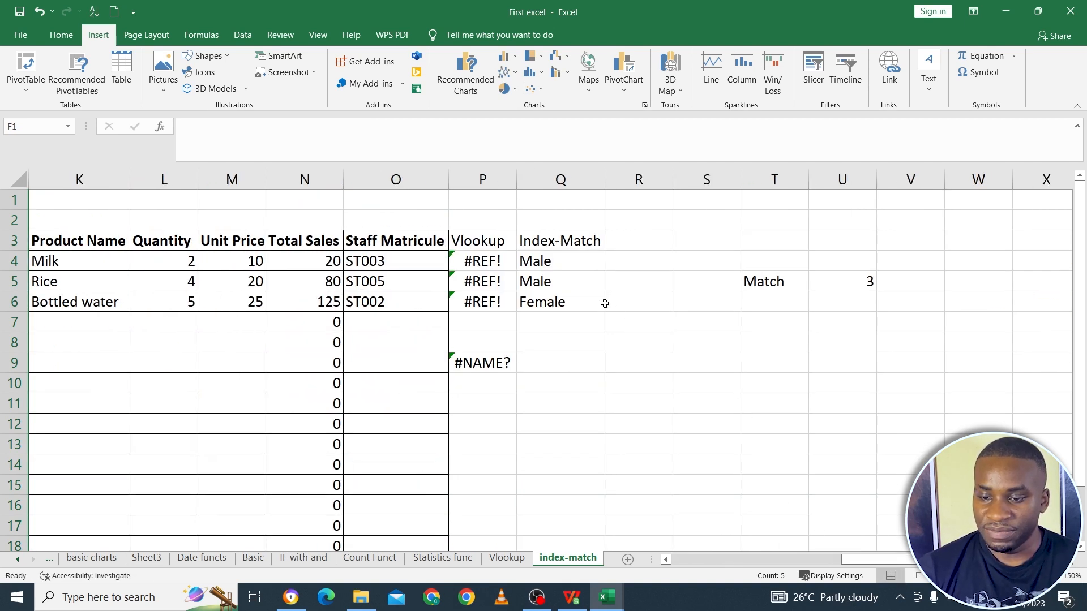
click(588, 283)
Move the staff table's Sex column from column F to between the Start Date and Town columns
drag(859, 548, 674, 538)
click(403, 186)
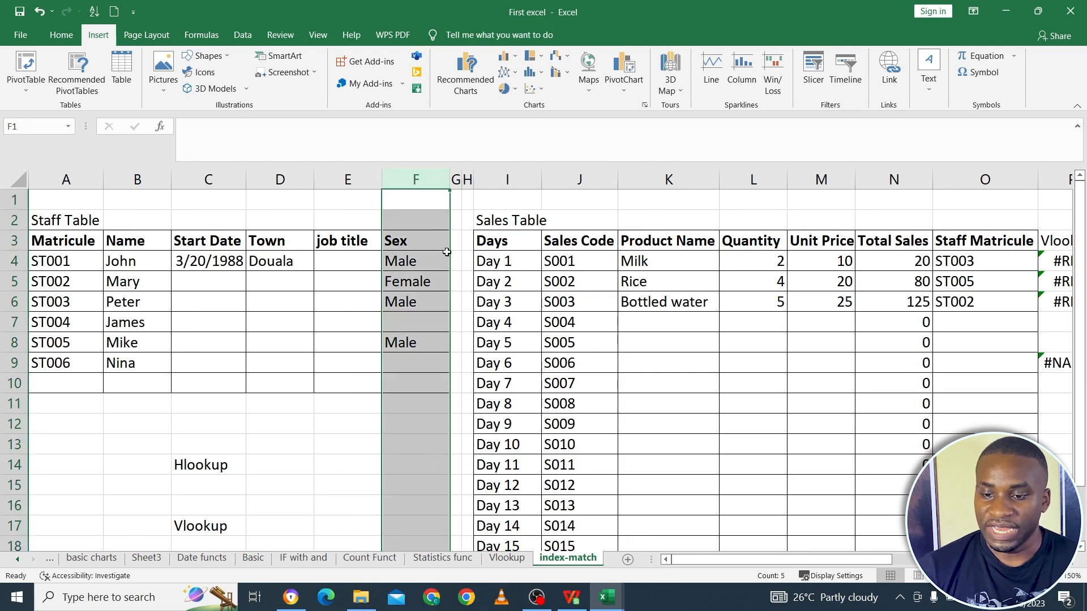
drag(449, 255, 272, 214)
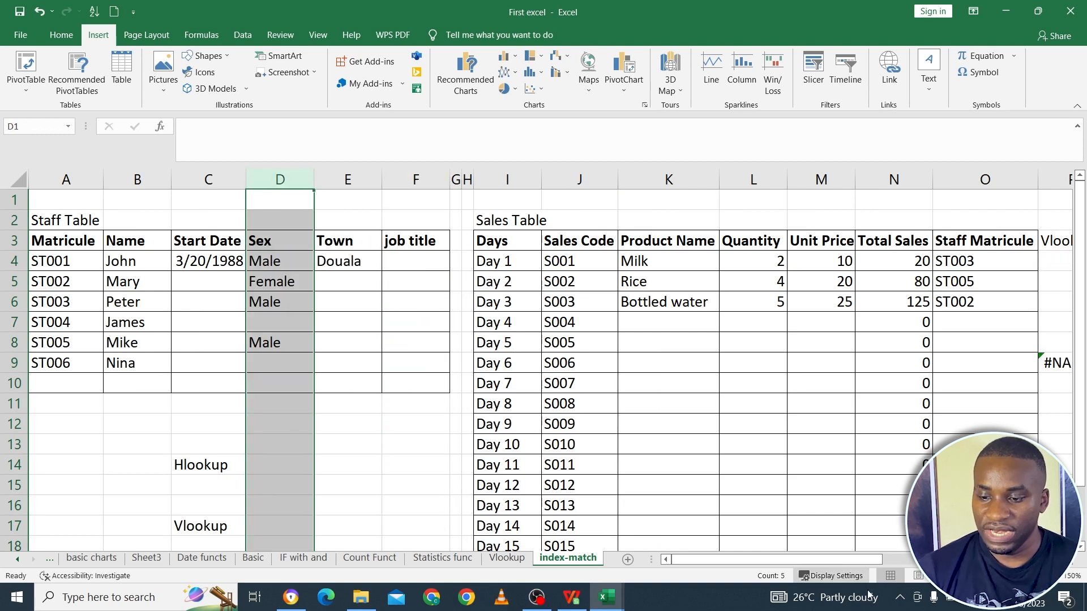
Compare the INDEX-MATCH formulas in Q4:Q6 with the VLOOKUP formulas in P4:P6 after the Sex column's move
drag(869, 561, 1041, 562)
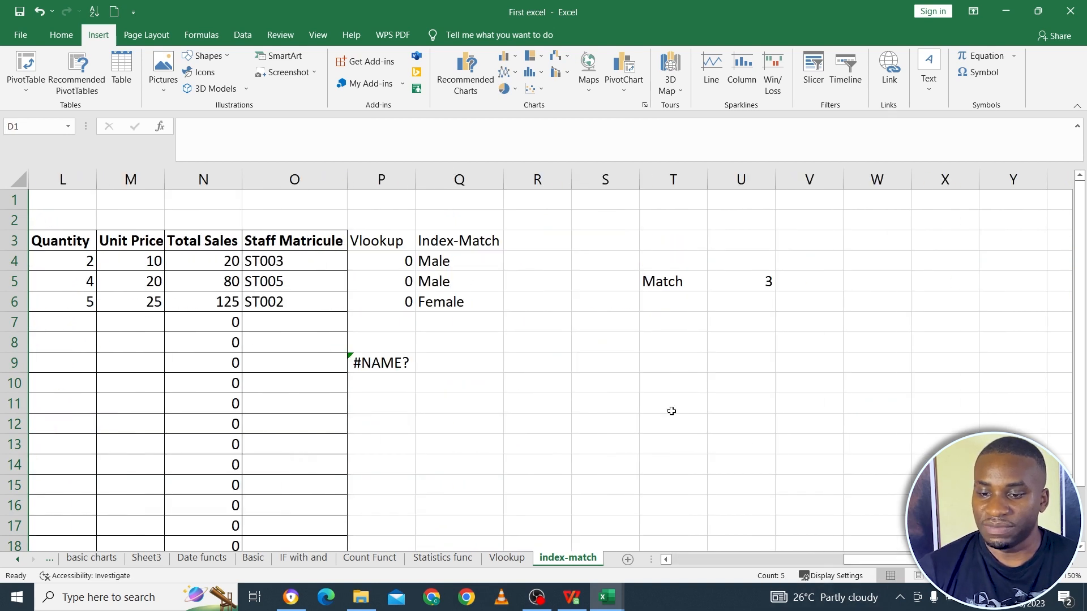
drag(481, 261, 452, 308)
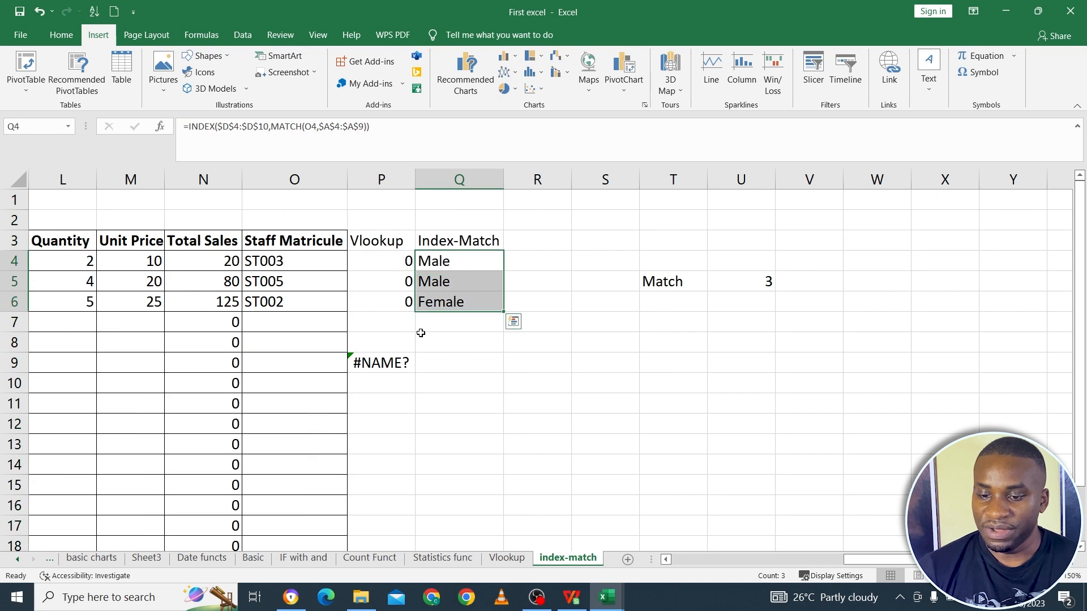
click(390, 264)
drag(390, 264, 388, 307)
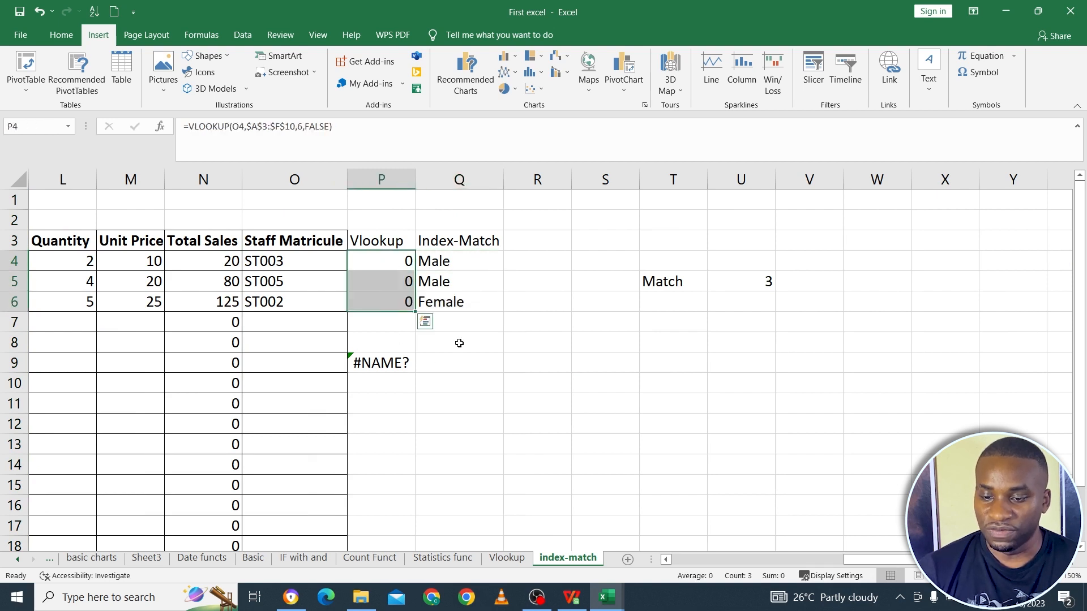
Review the staff table's first matricule, then examine the sales table's Vlookup and Index-Match columns side by side
drag(874, 560, 678, 558)
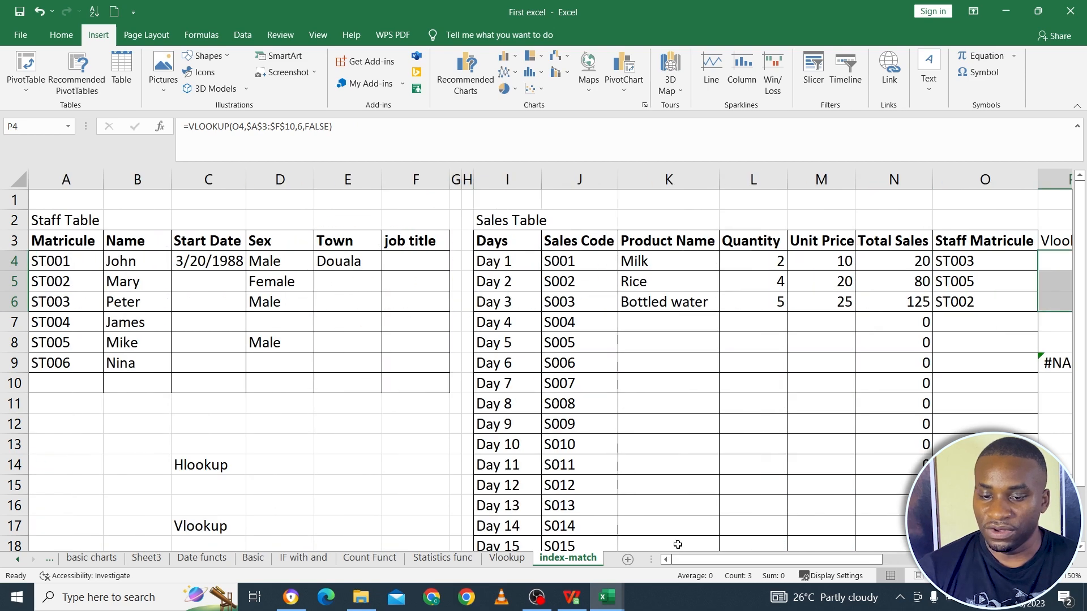
click(78, 265)
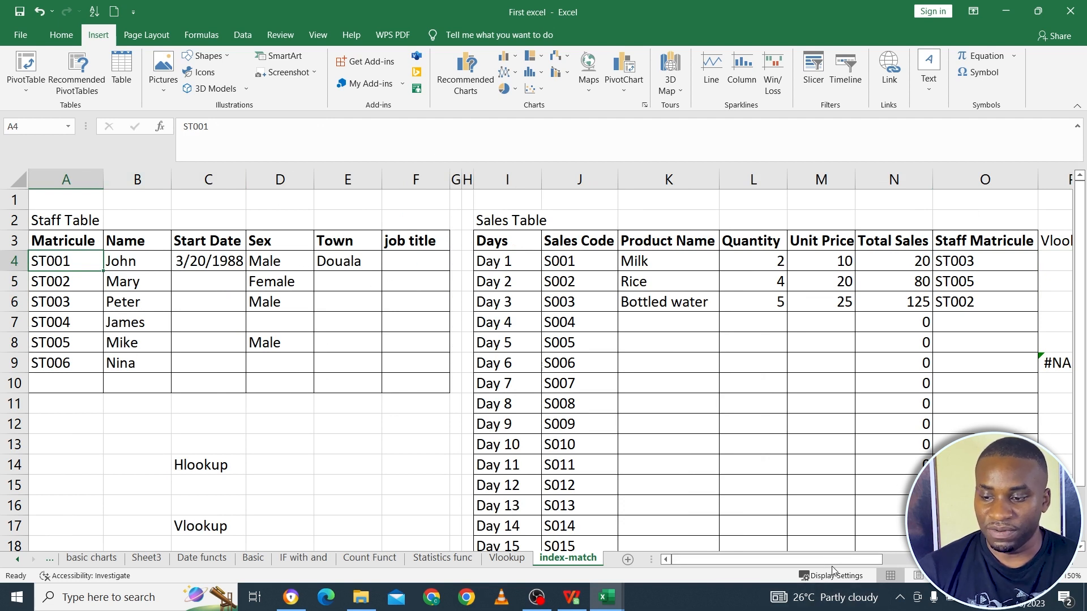
drag(851, 559, 968, 559)
click(628, 260)
click(700, 279)
click(703, 318)
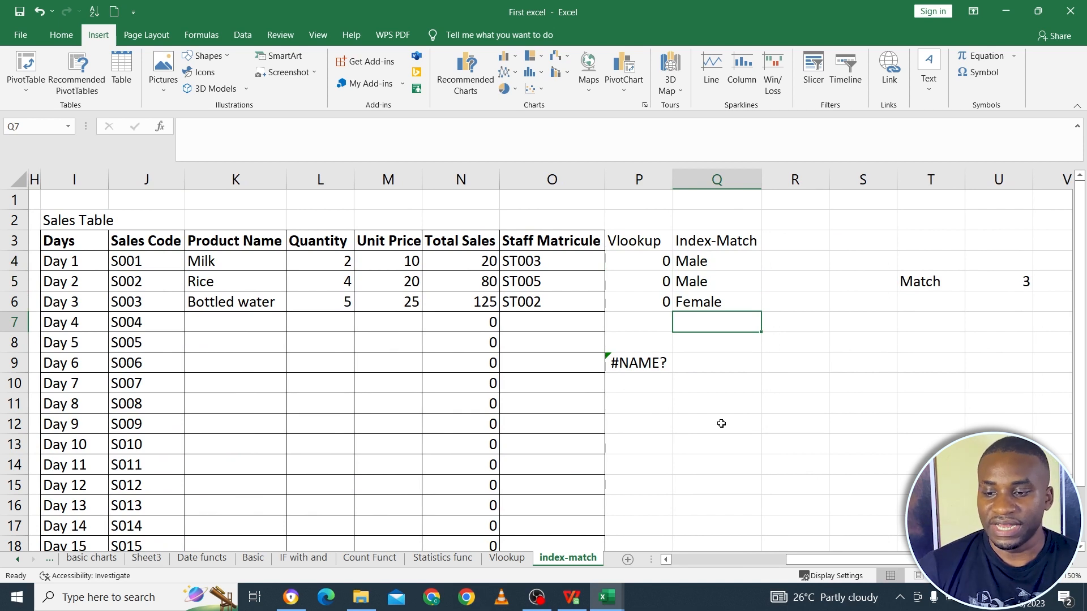
click(647, 247)
click(710, 249)
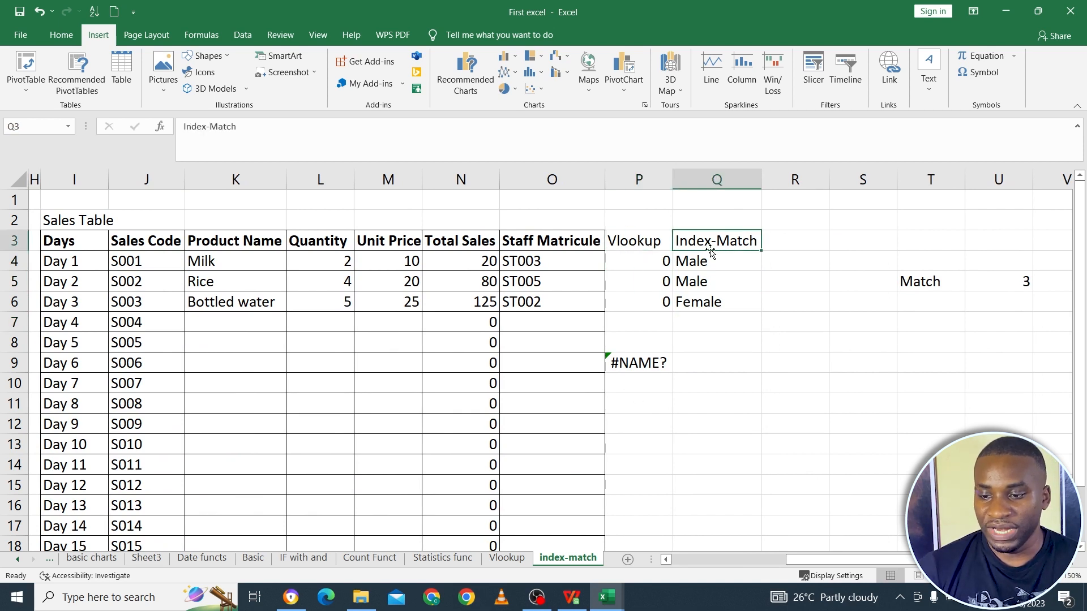